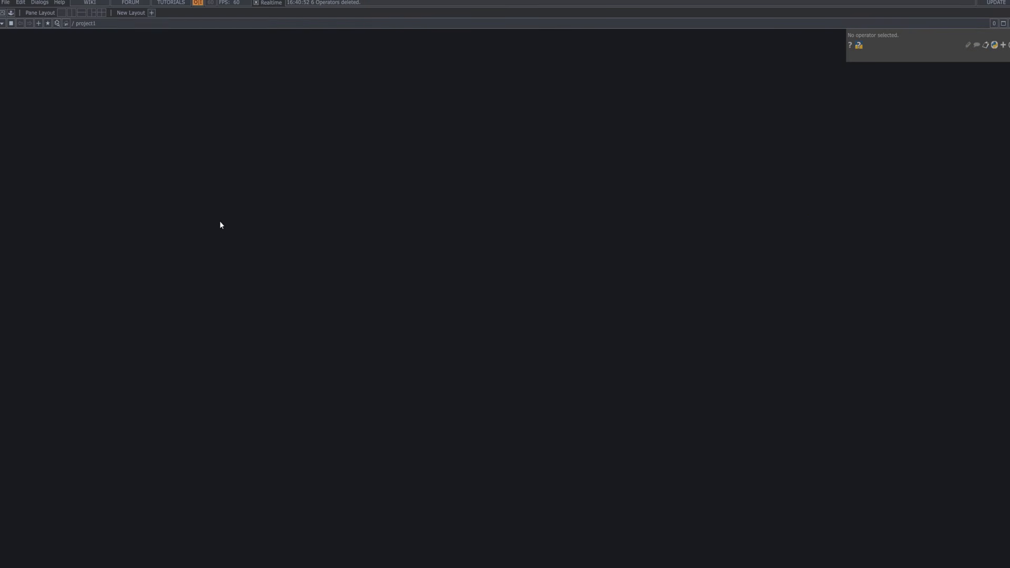
Add a Movie File In TOP, moviefilein1, playing the .mp4 street clip, positioned at the left of the view.
key(Tab)
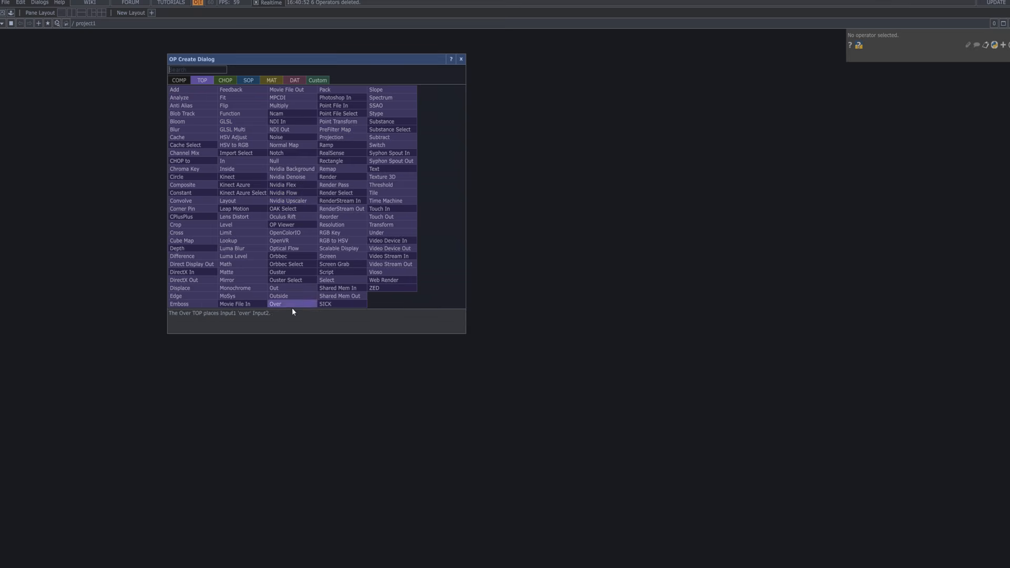
click(249, 307)
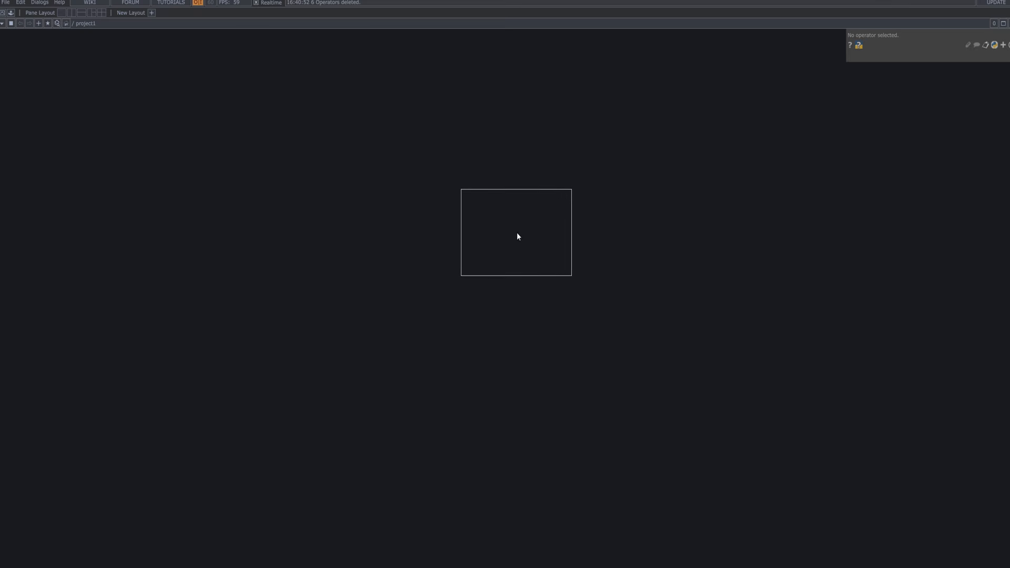
click(516, 236)
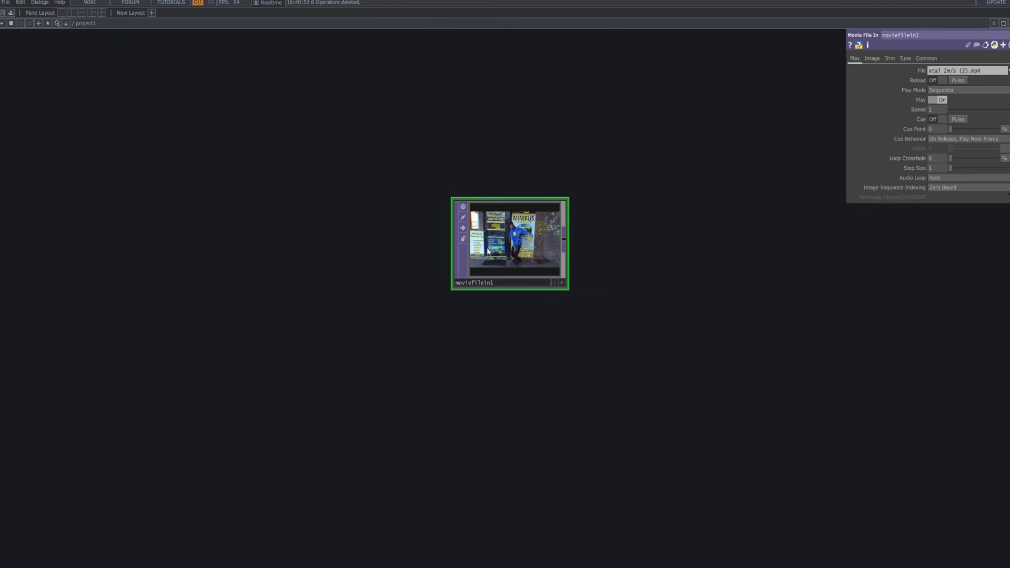
scroll(562, 256, up, 5)
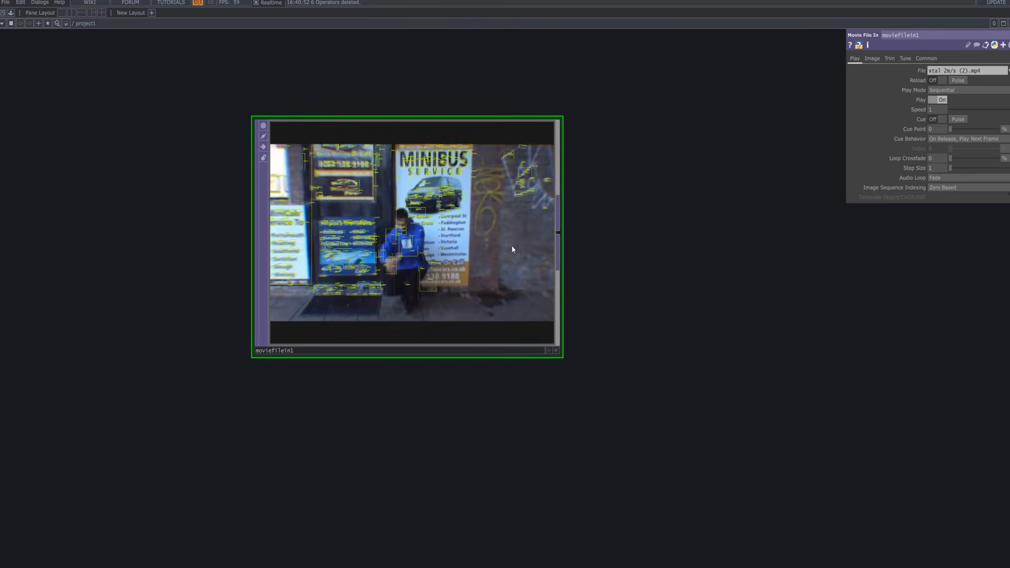
drag(604, 236, 741, 285)
scroll(541, 236, up, 4)
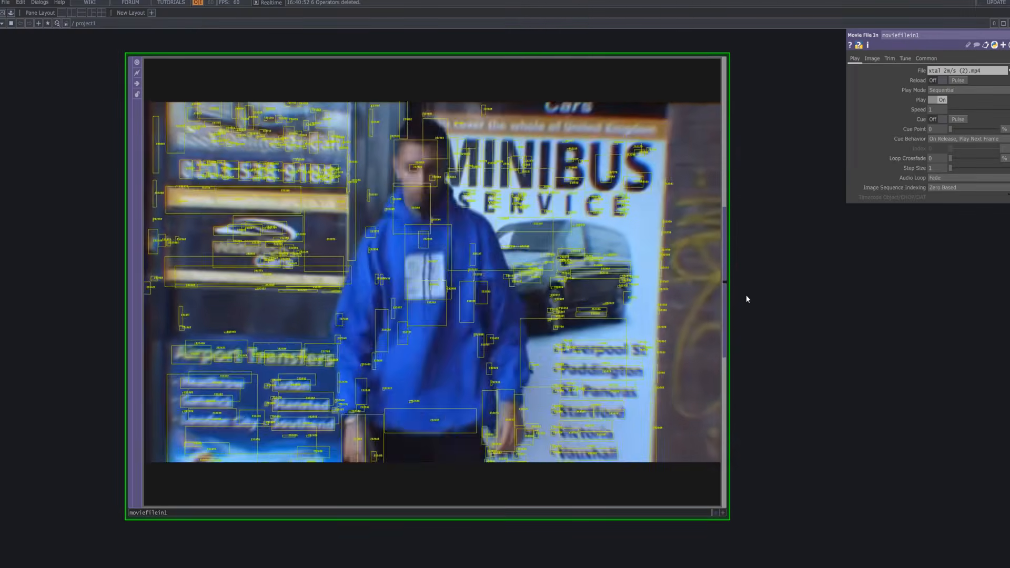
scroll(745, 295, down, 3)
scroll(744, 305, down, 2)
drag(743, 313, 330, 266)
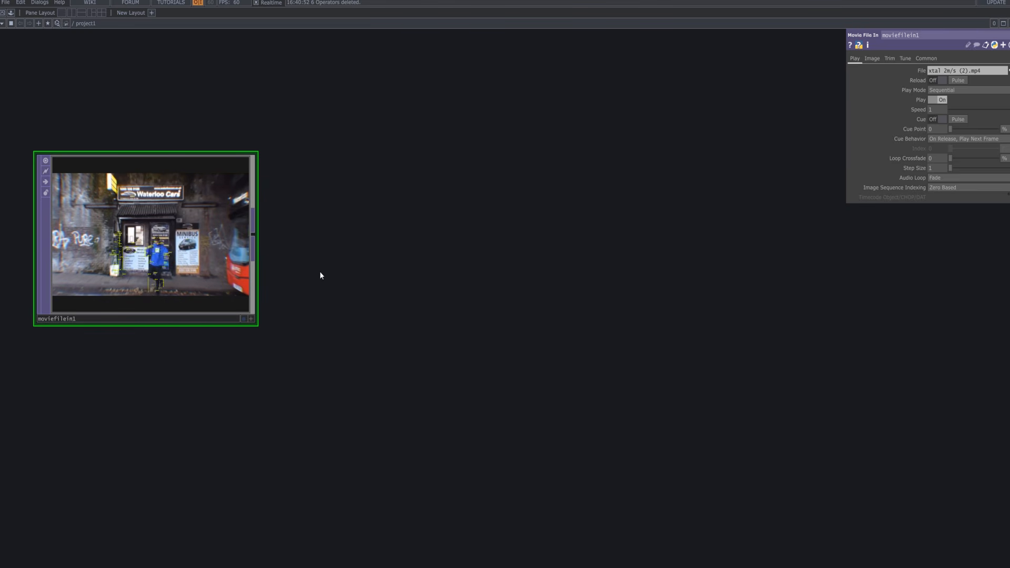
Place a Fit TOP, fit1, right of the movie node and wire moviefilein1 into it.
key(Tab)
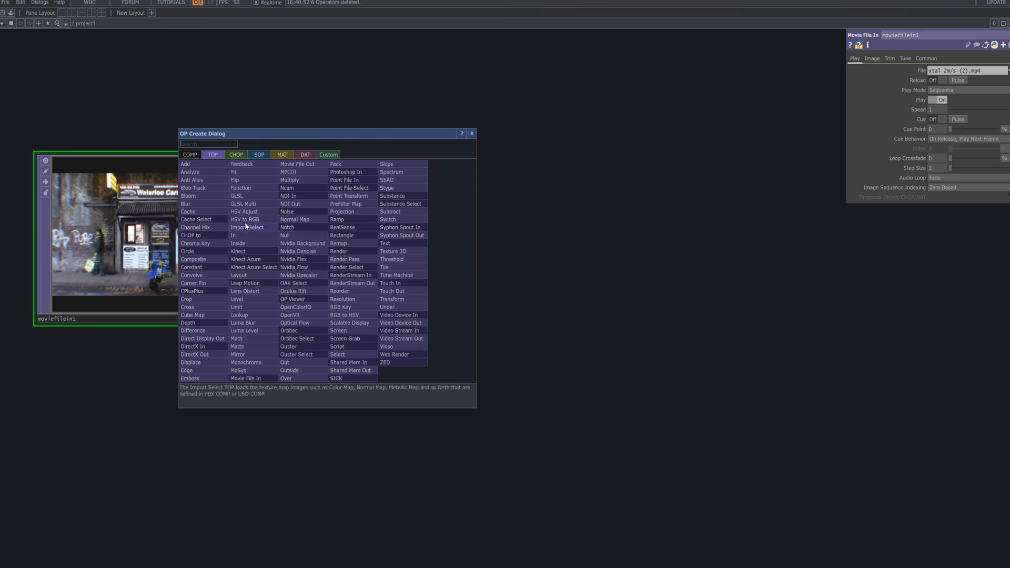
click(238, 172)
click(562, 241)
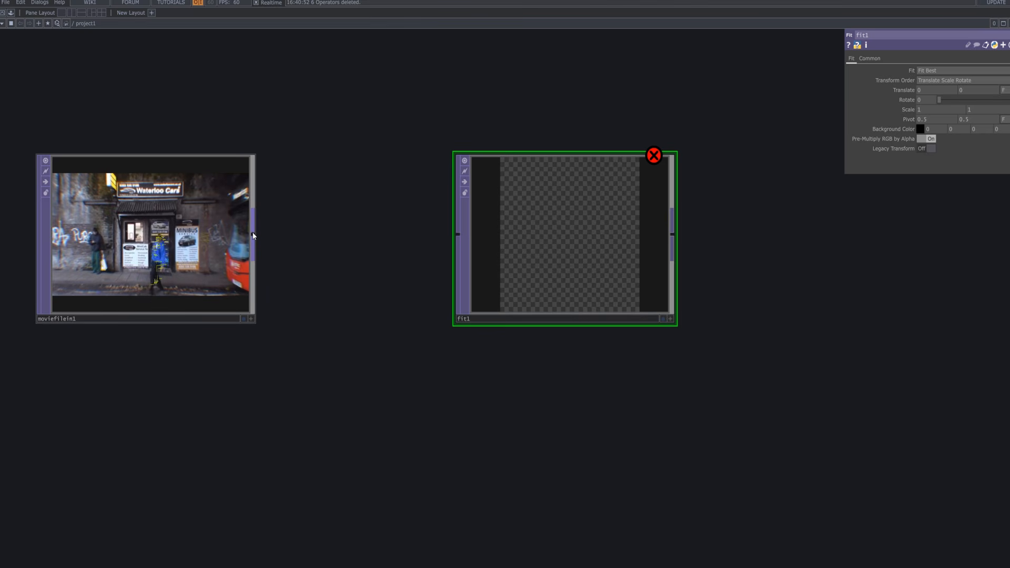
drag(253, 233, 472, 262)
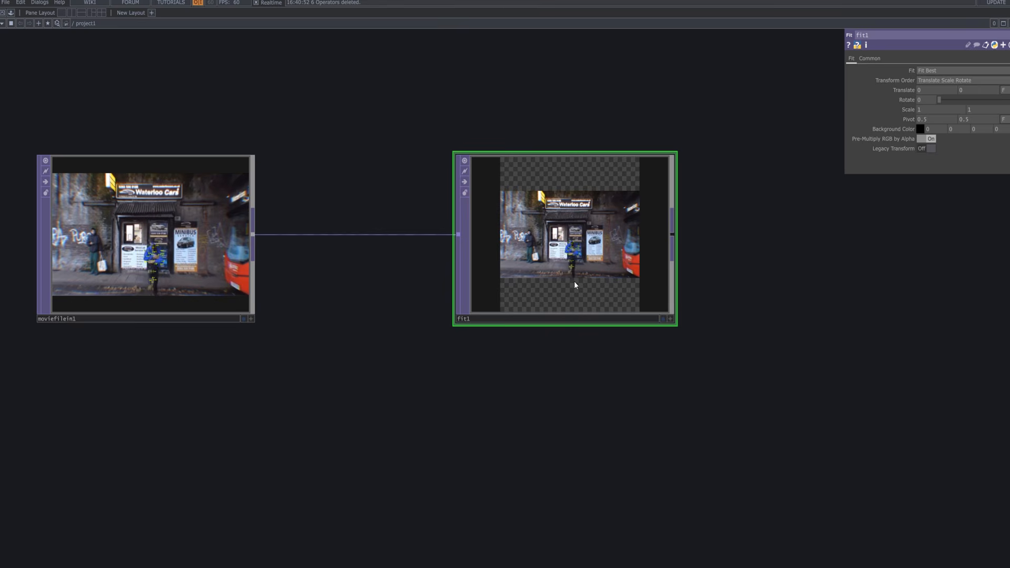
drag(324, 424, 336, 367)
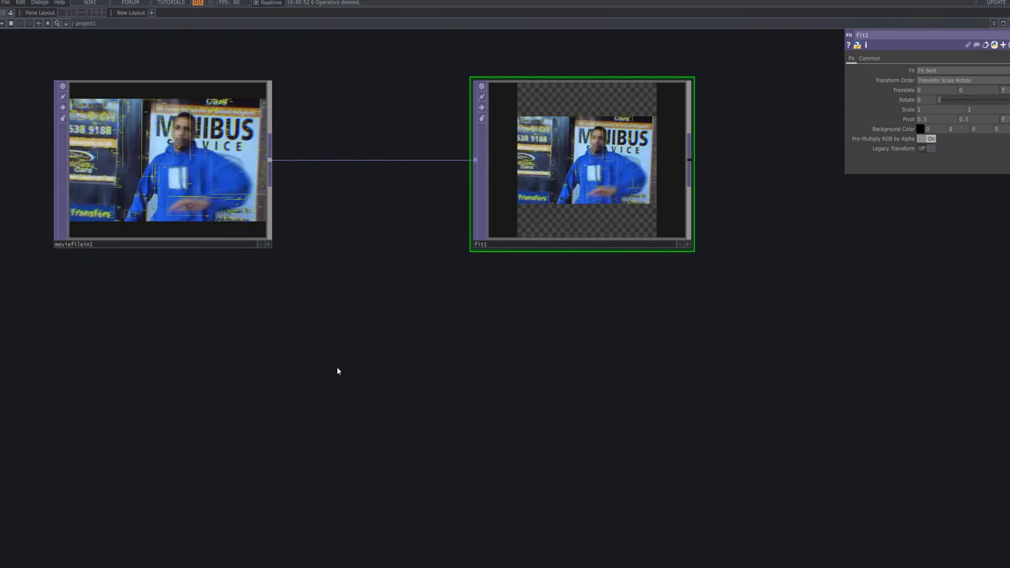
Bring up the operator list on the CHOP tab to pick the Constant operator.
key(Tab)
click(137, 285)
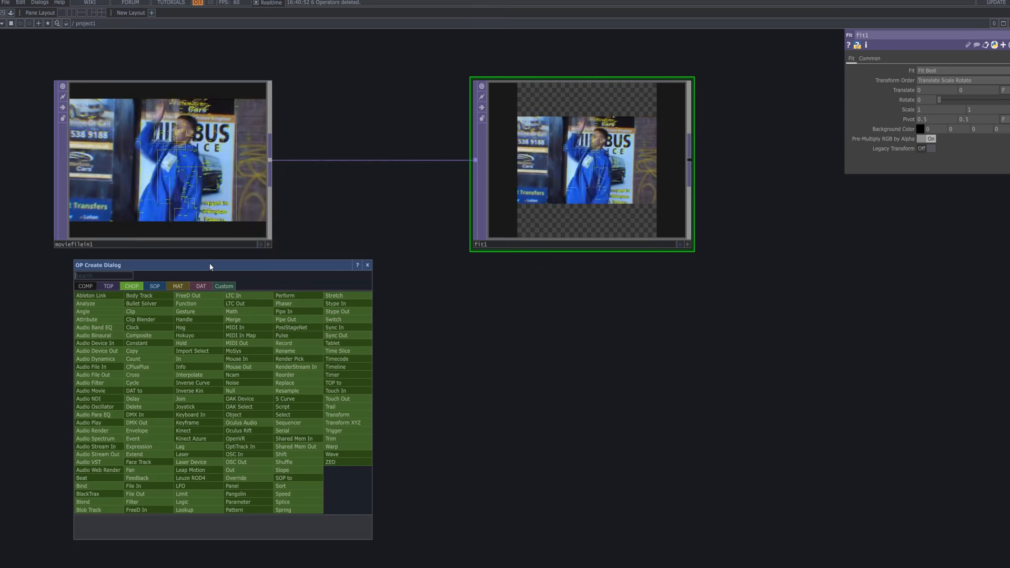
drag(210, 264, 337, 149)
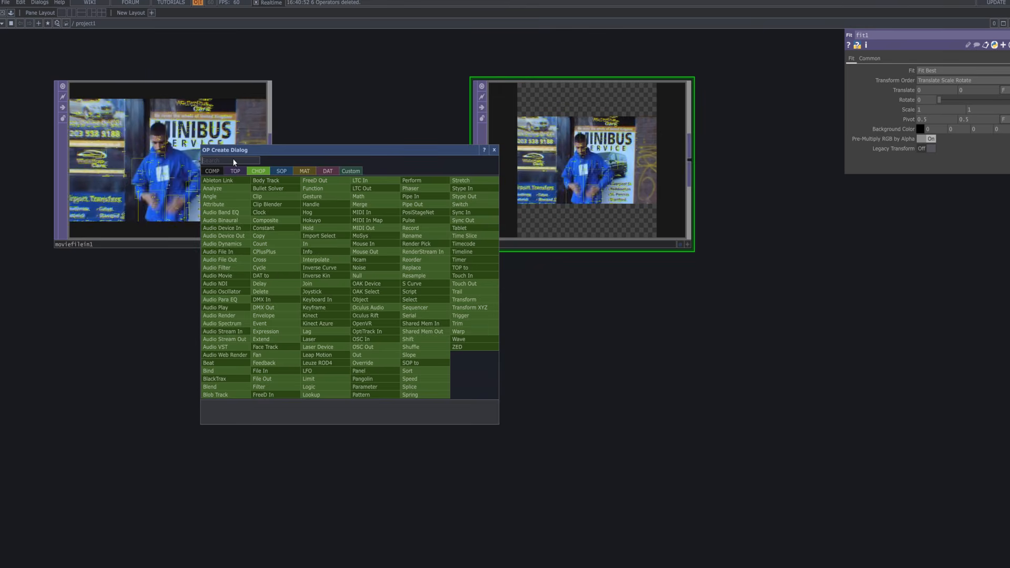
text(cxo)
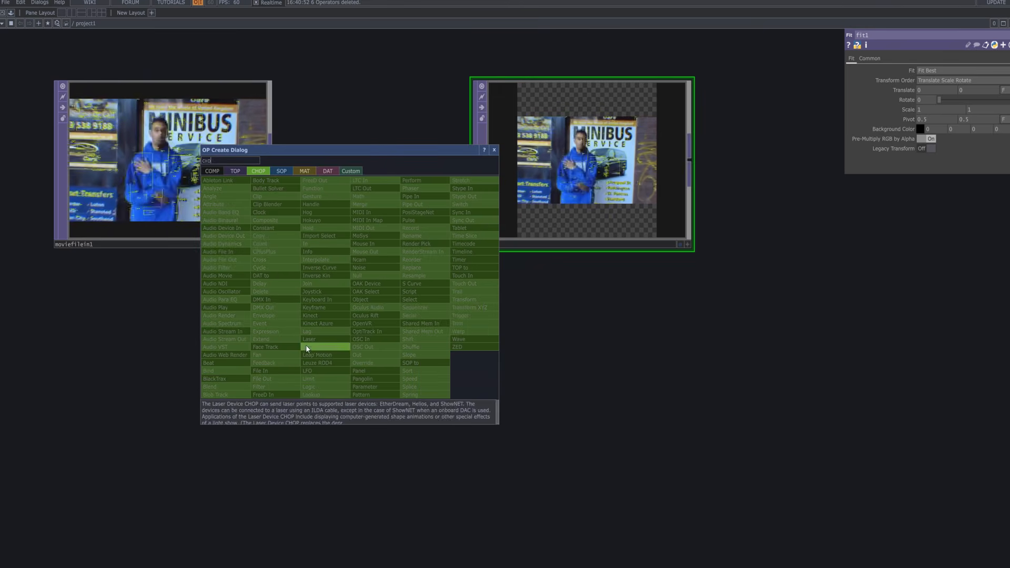
key(BackSpace)
key(BackSpace)
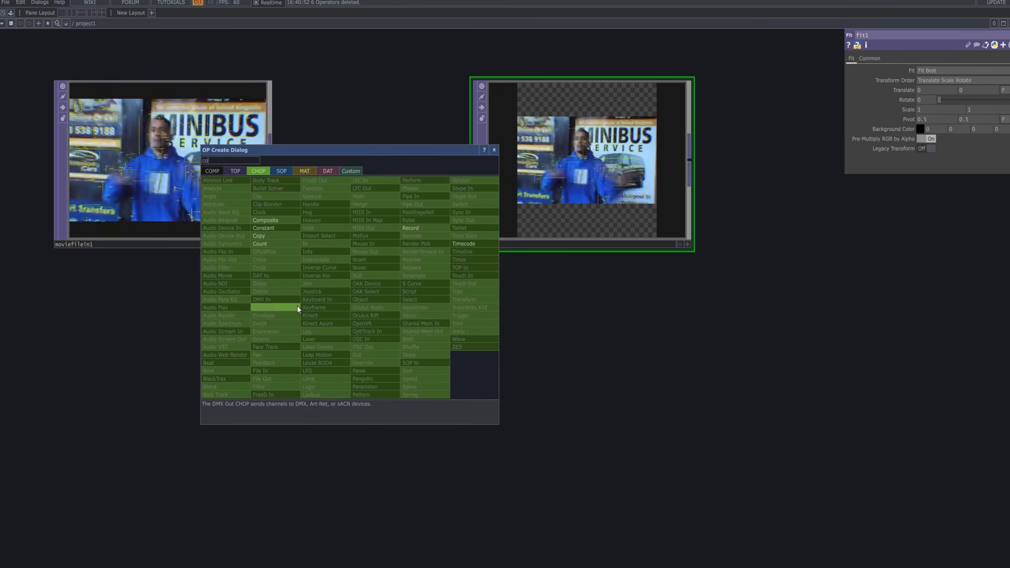
key(Escape)
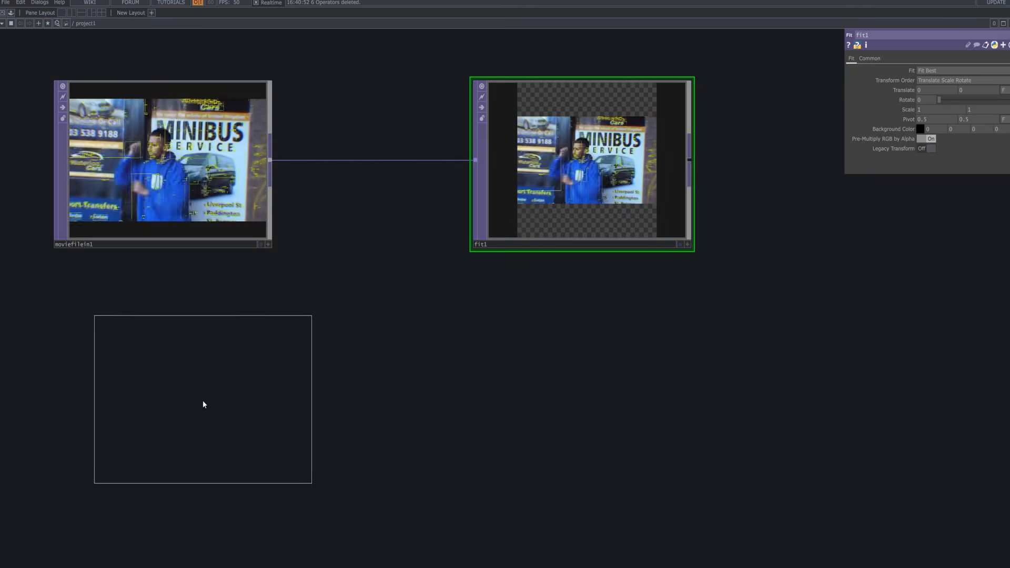
Place a Constant CHOP below the movie node with two channels named resx and resy.
click(158, 409)
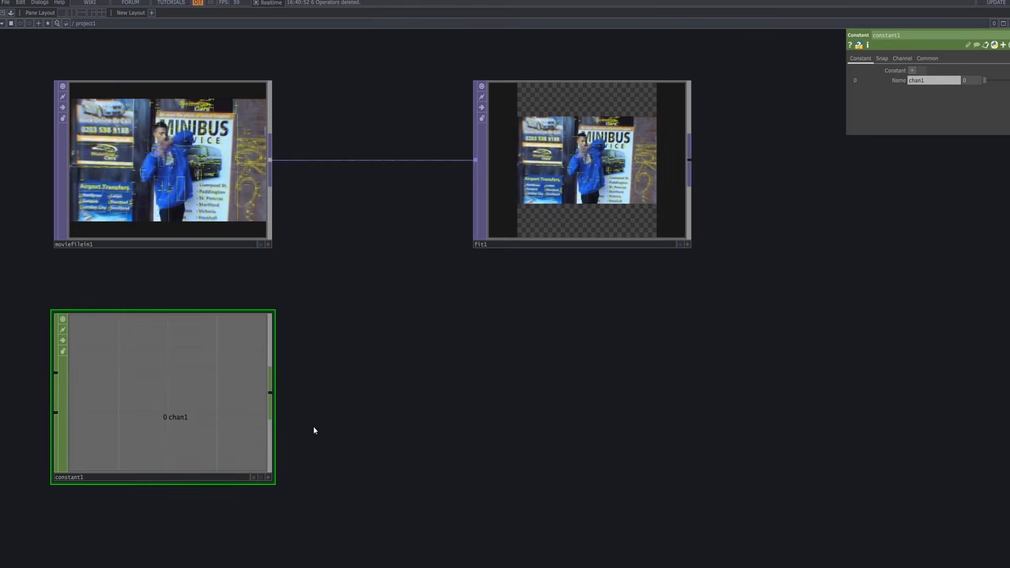
click(912, 70)
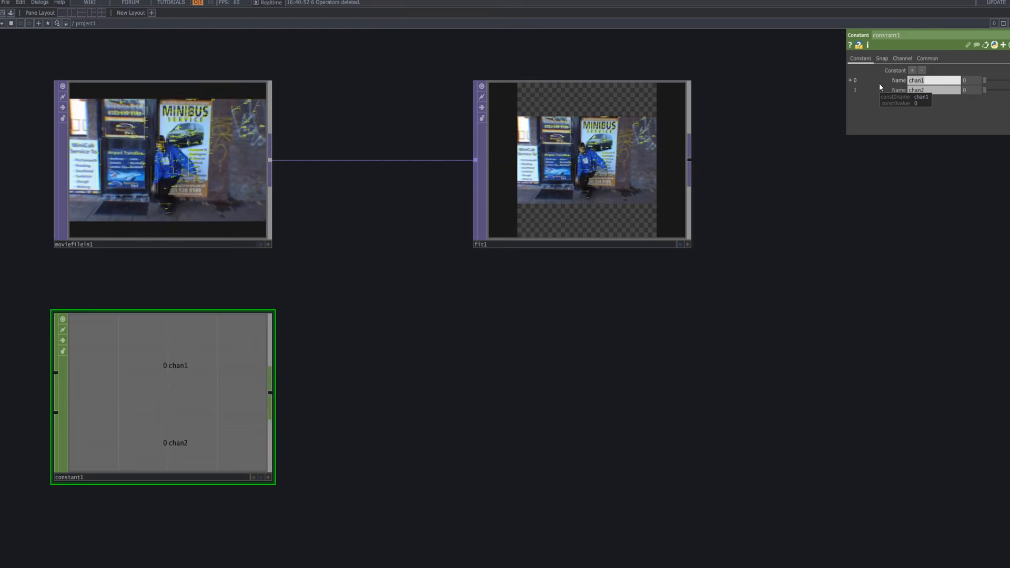
text(resx)
click(915, 91)
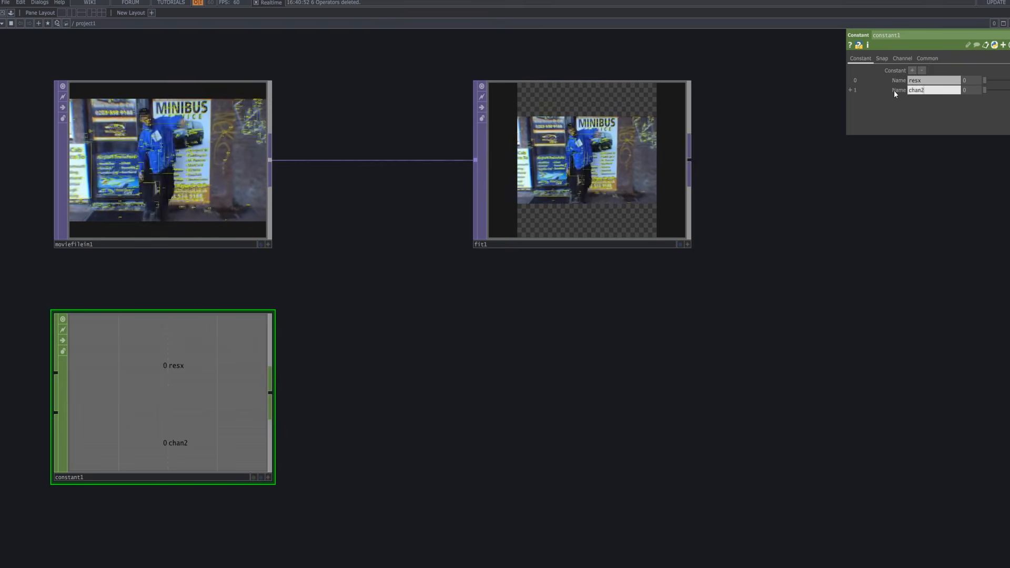
text(resy)
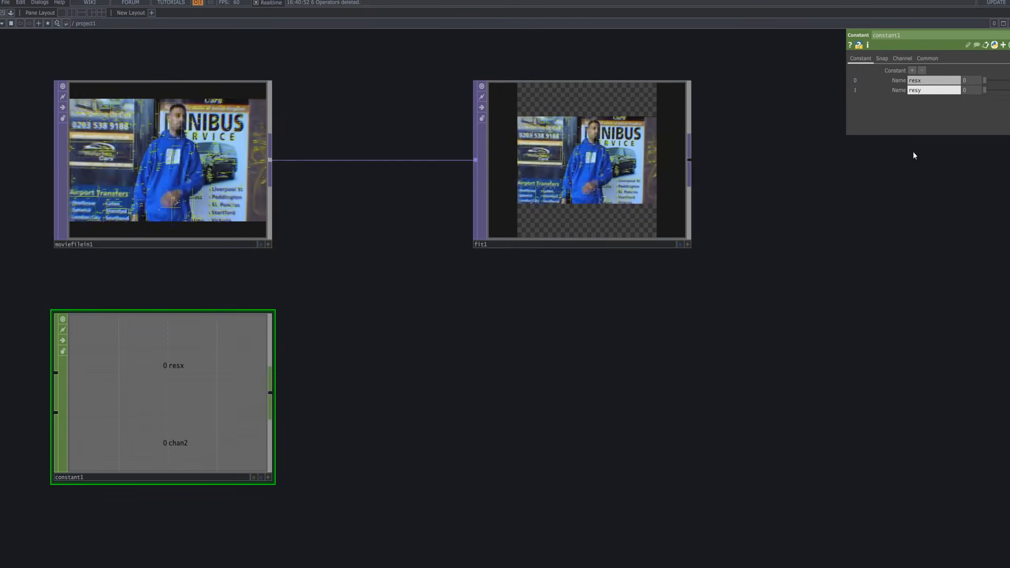
key(Return)
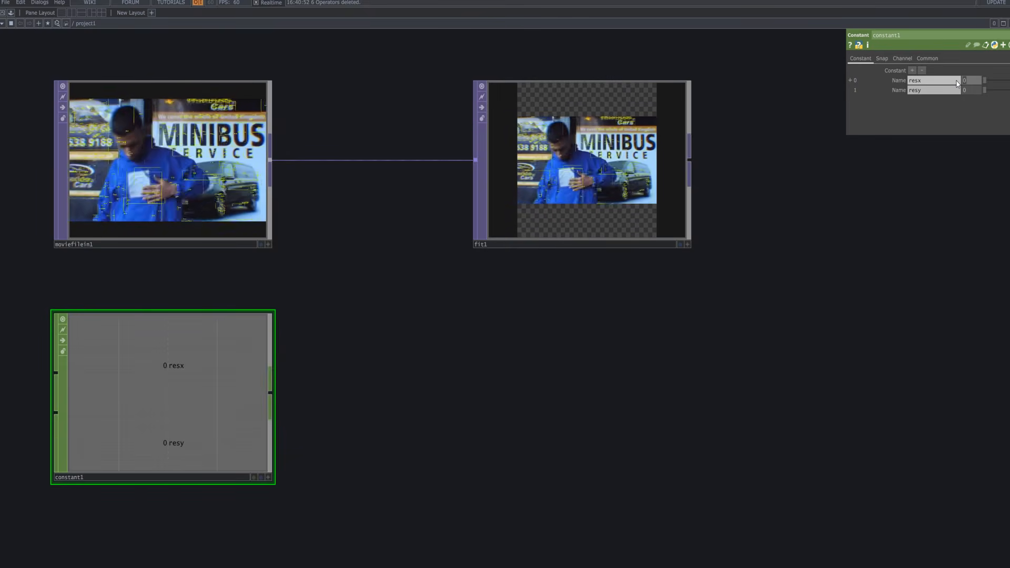
Set the resx channel to 1920 and resy to 1080.
text(192)
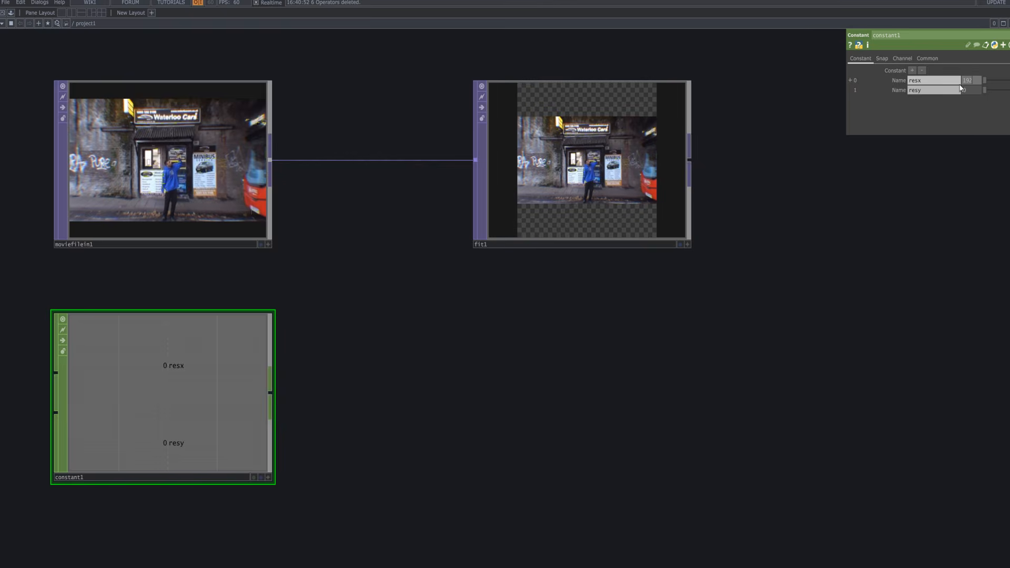
text(0)
key(Return)
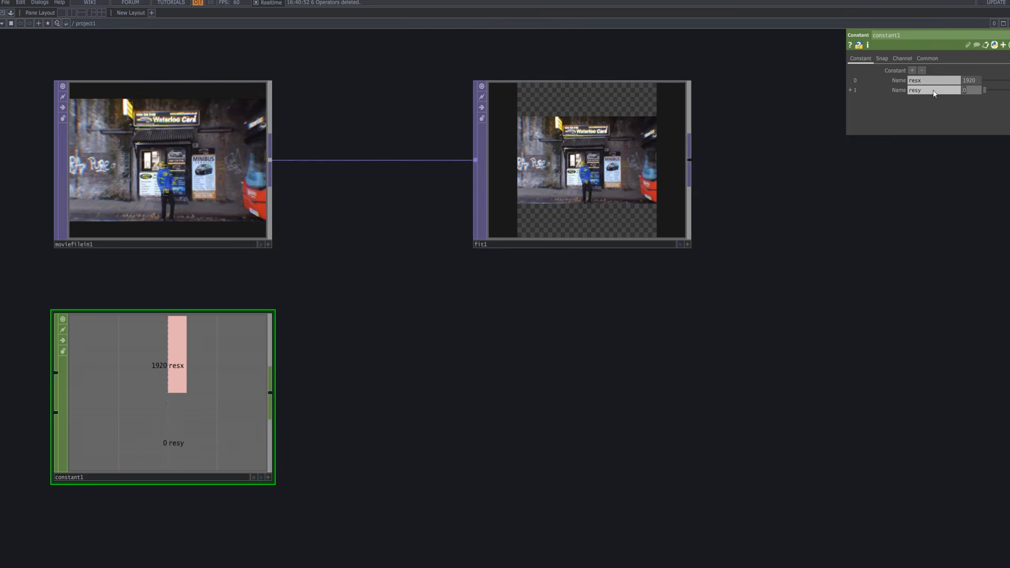
text(10)
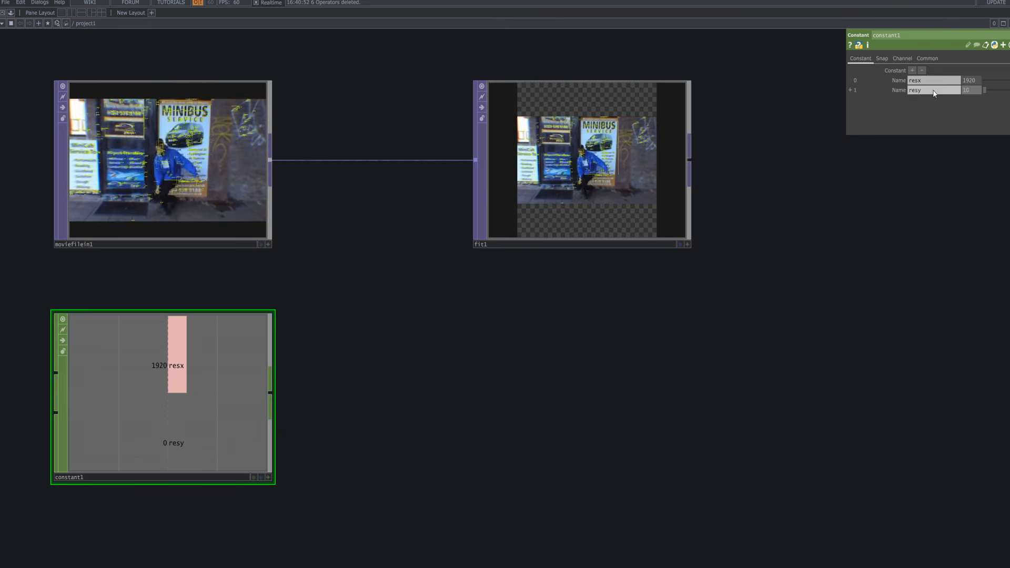
text(80)
key(Return)
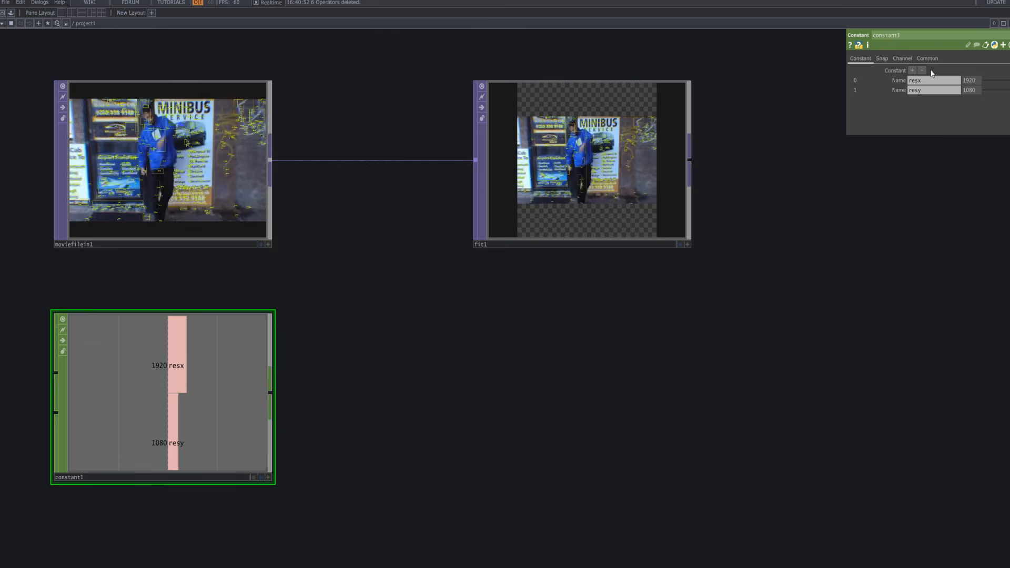
On fit1's Common page, reference constant1's resx as the custom resolution width.
click(627, 213)
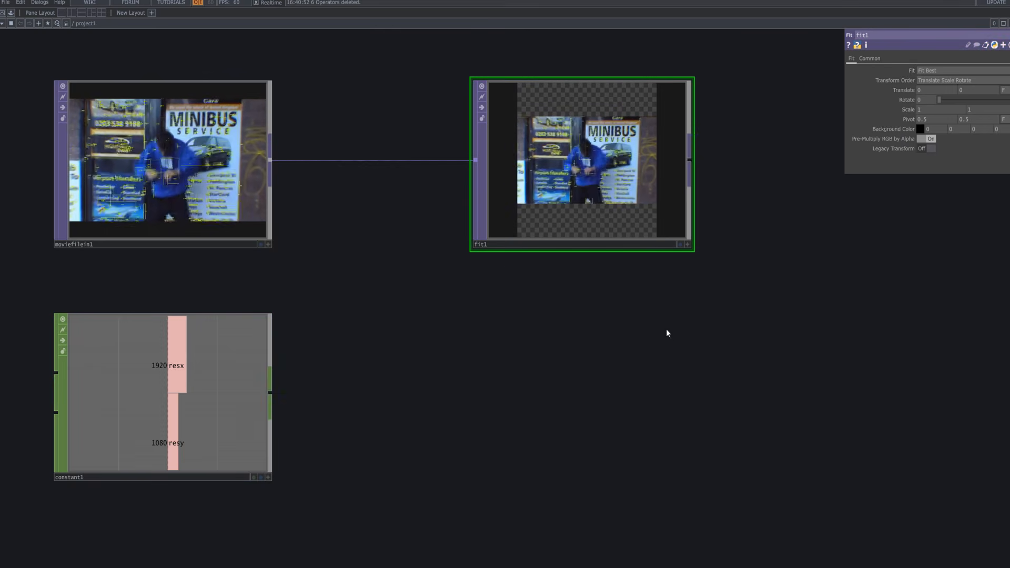
click(869, 58)
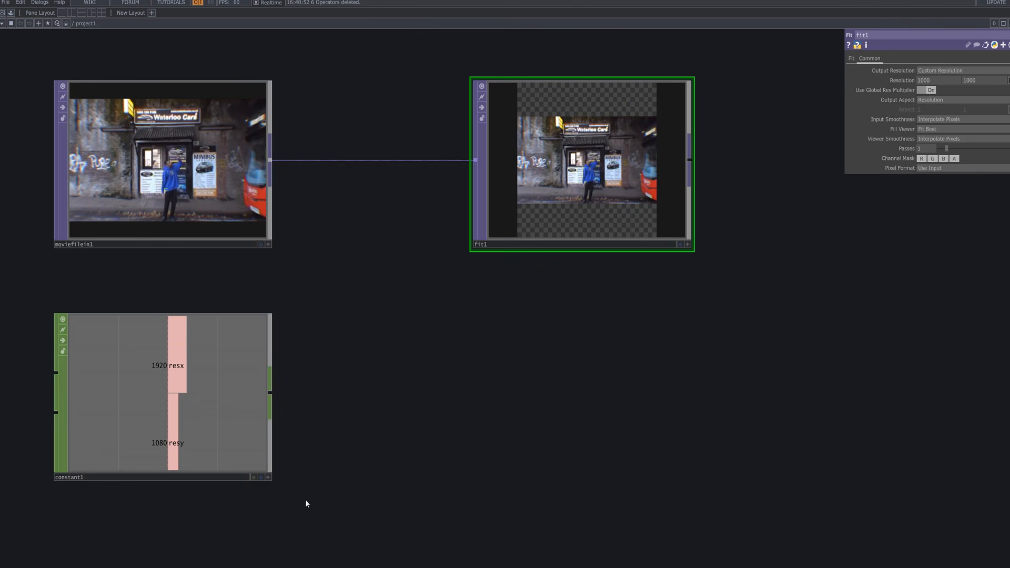
click(267, 478)
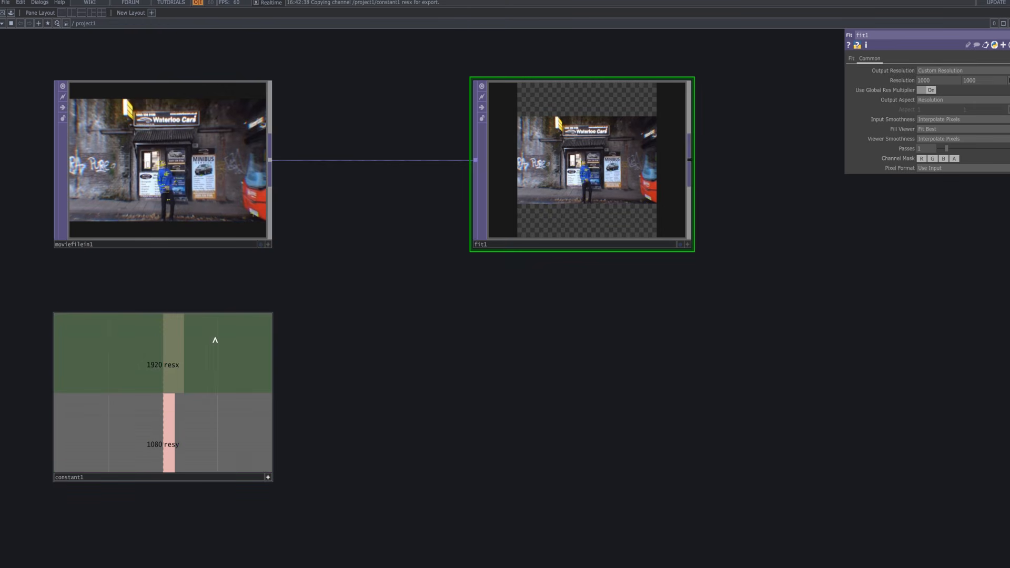
drag(215, 339, 938, 80)
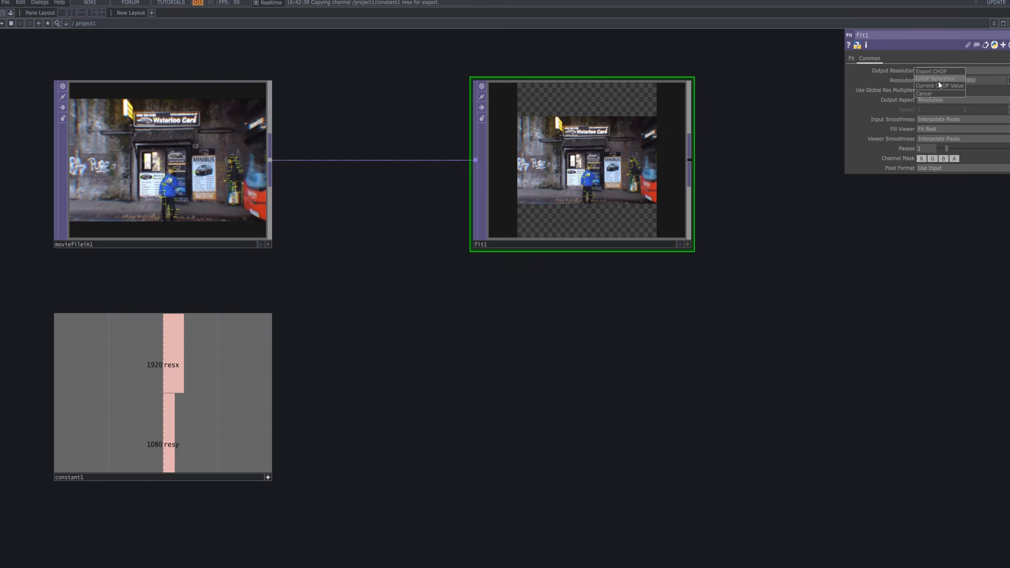
click(937, 78)
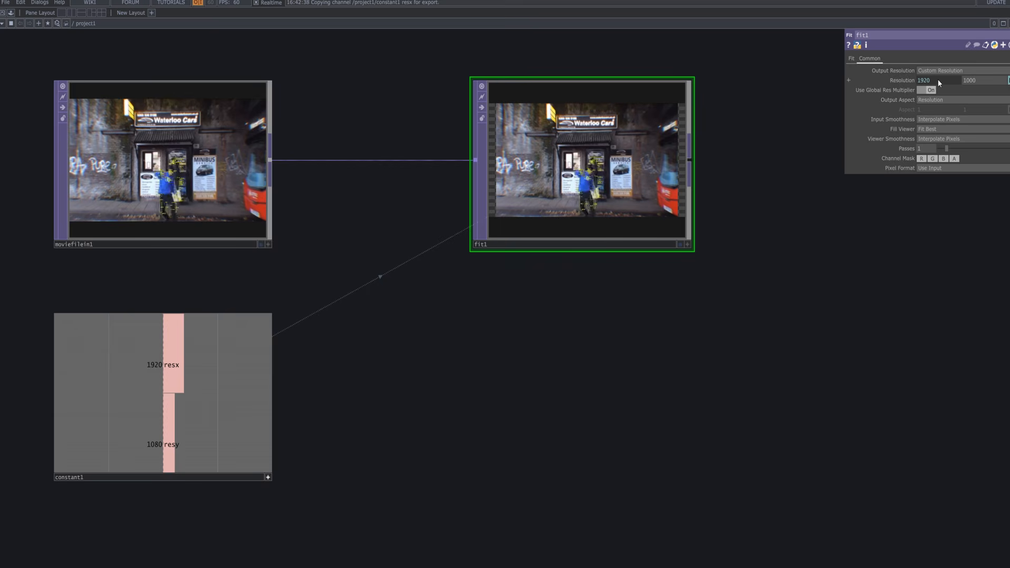
Reference constant1's resy as fit1's resolution height, giving 1920 by 1080.
click(915, 80)
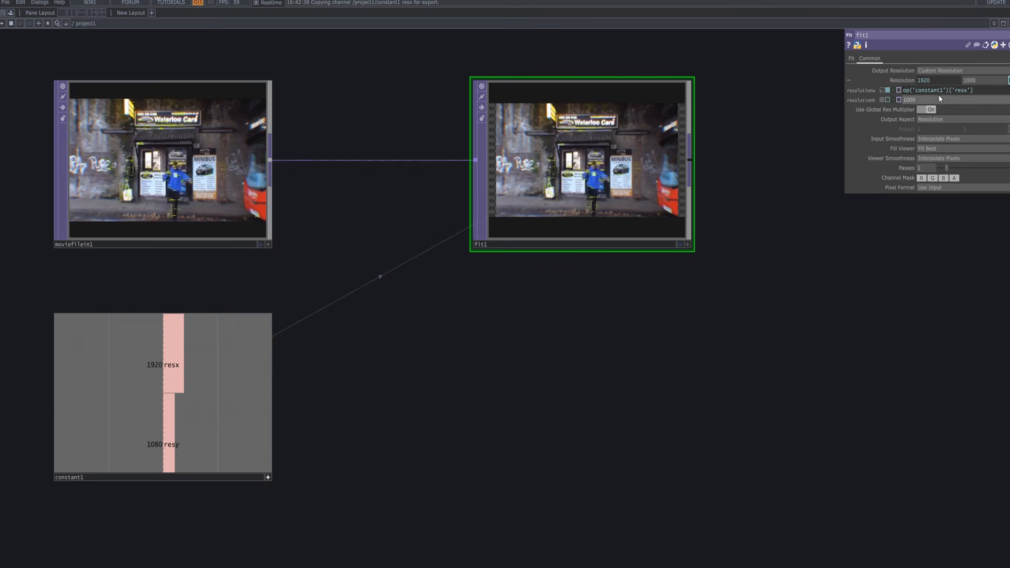
drag(258, 467, 768, 209)
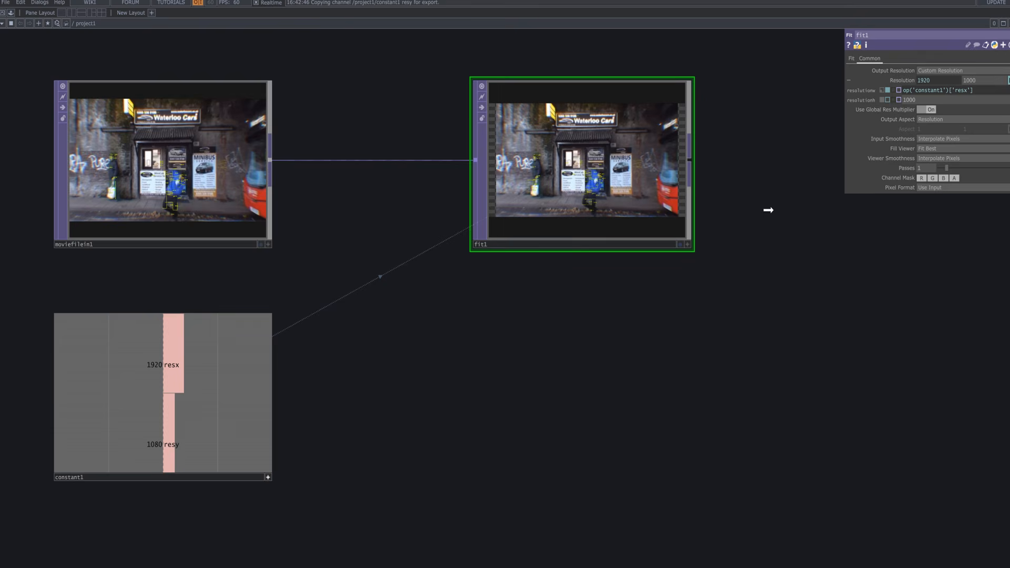
drag(973, 82, 975, 82)
click(984, 77)
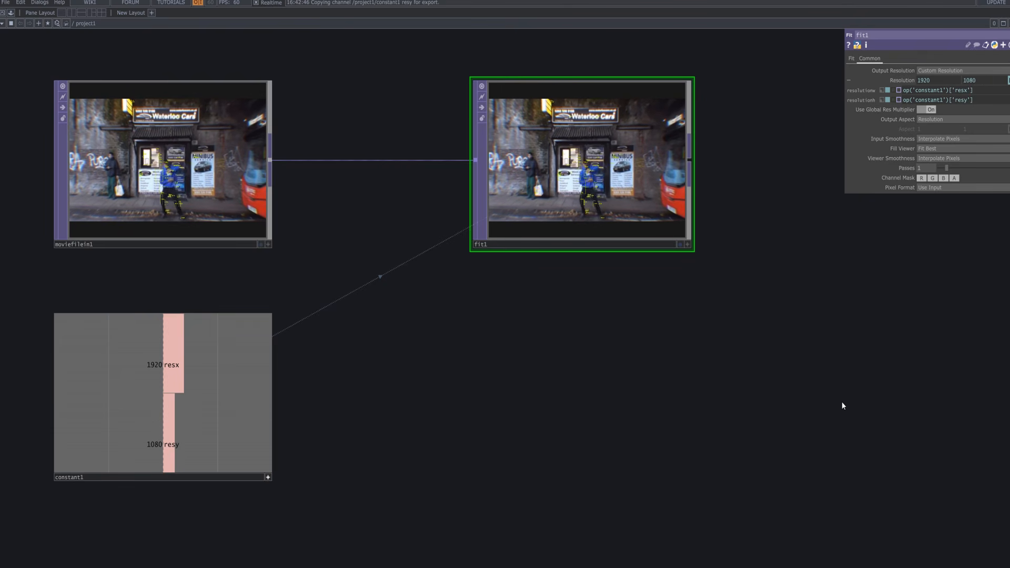
click(853, 58)
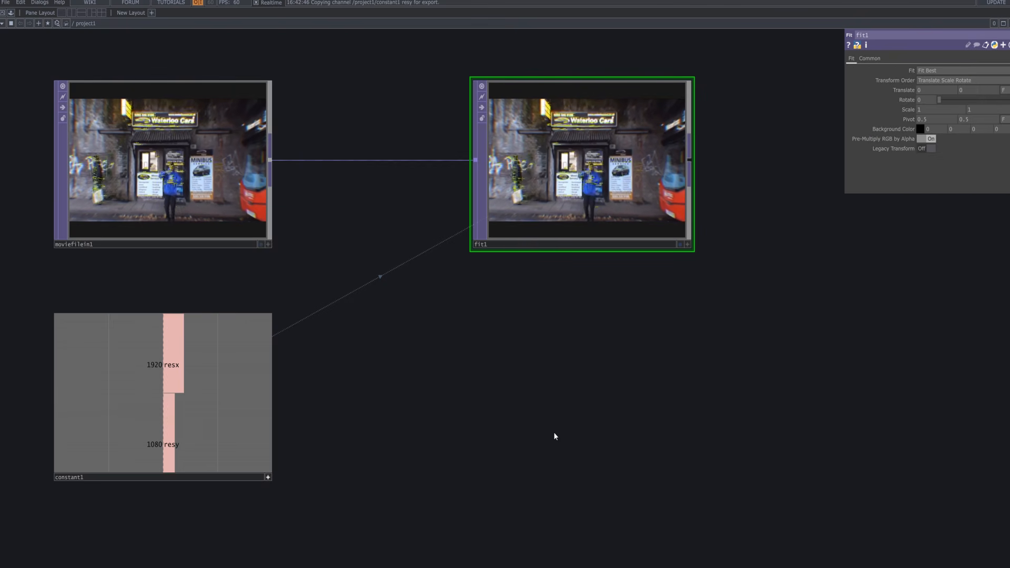
scroll(553, 431, down, 3)
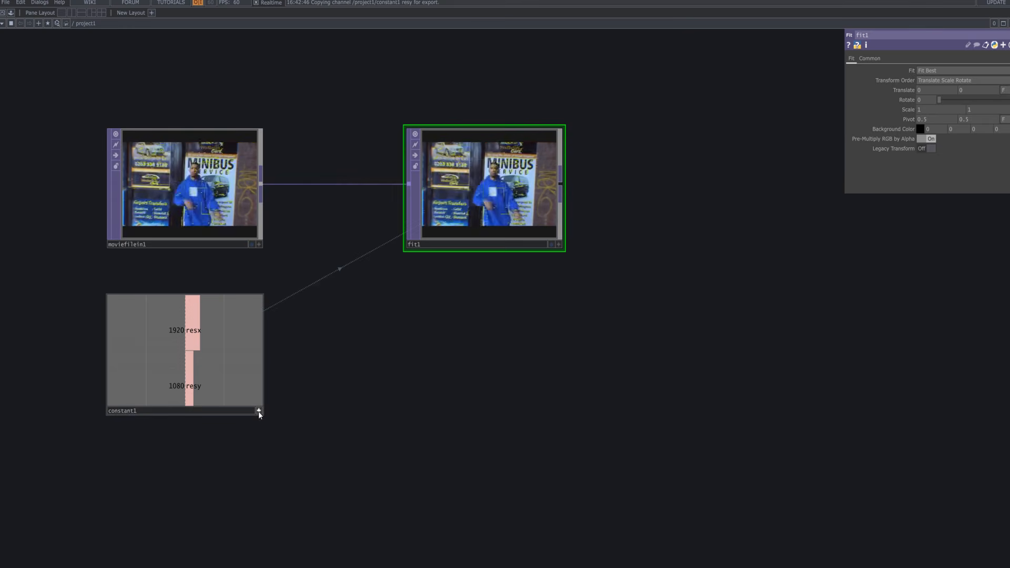
click(257, 411)
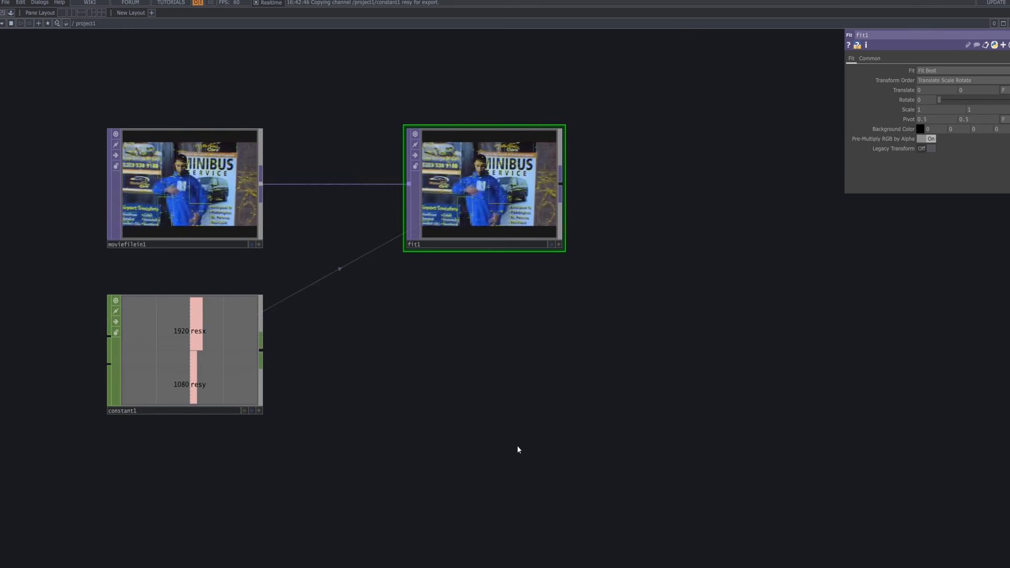
Add a Null TOP, null1, right of fit1 and connected to its output.
key(Tab)
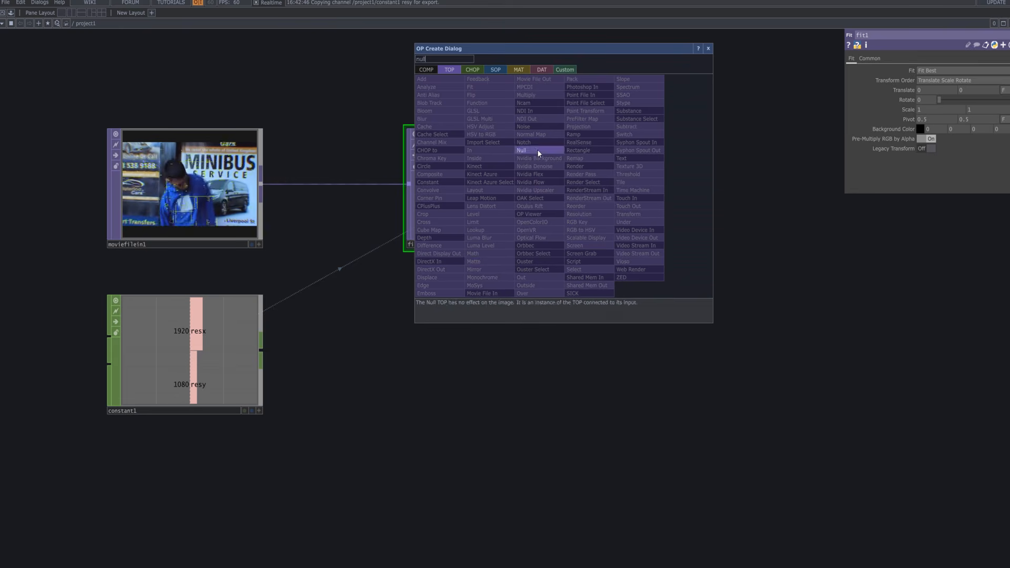
key(Escape)
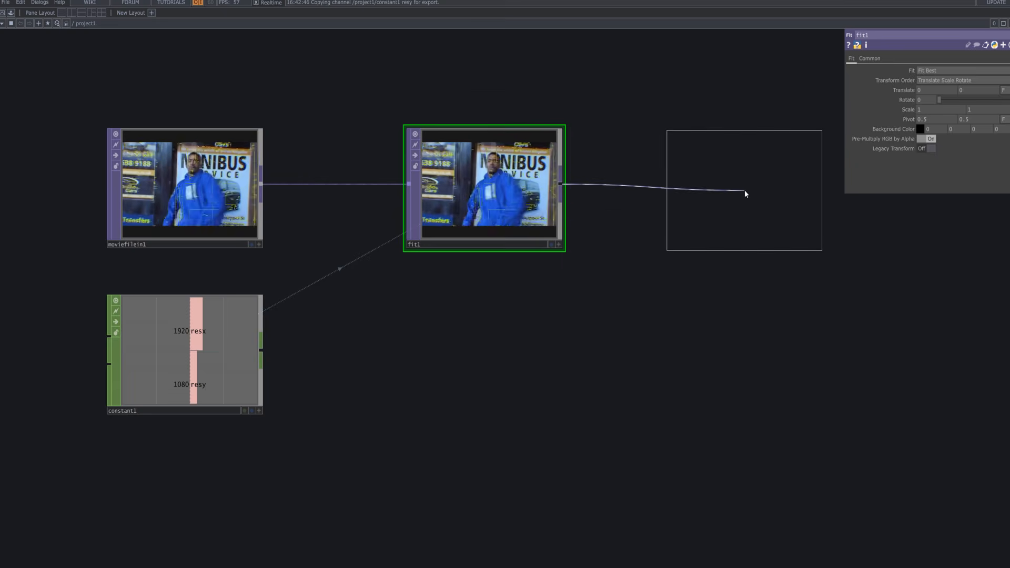
click(744, 191)
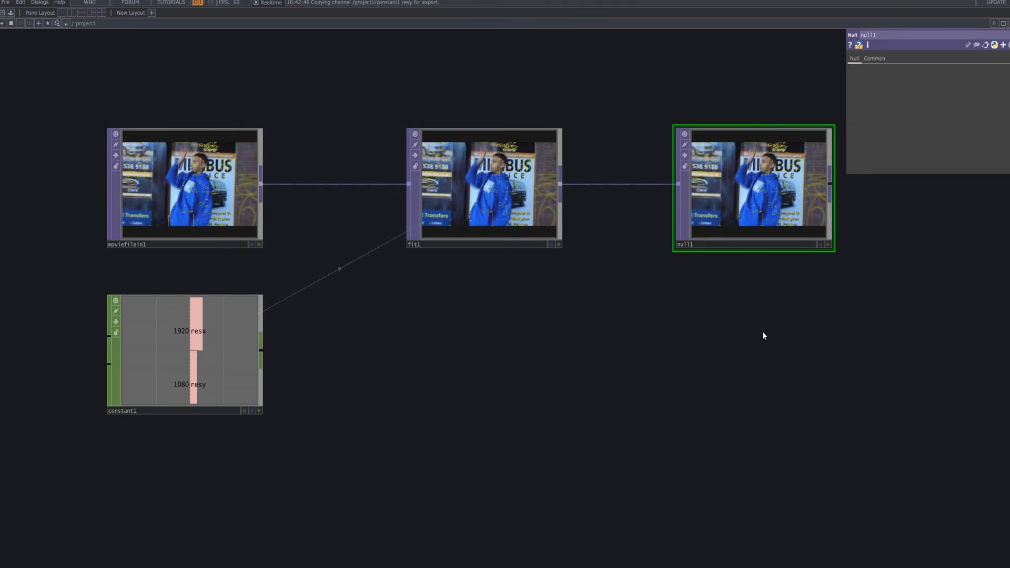
drag(763, 334, 723, 335)
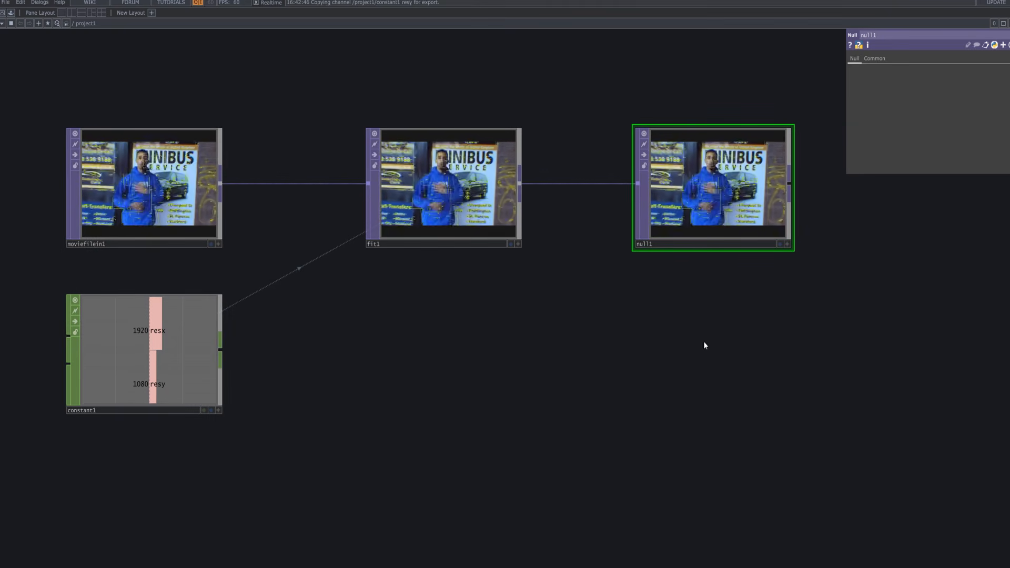
Add a Multiply TOP, multiply1, fed by null1's output, and home the view on all nodes.
double_click(585, 352)
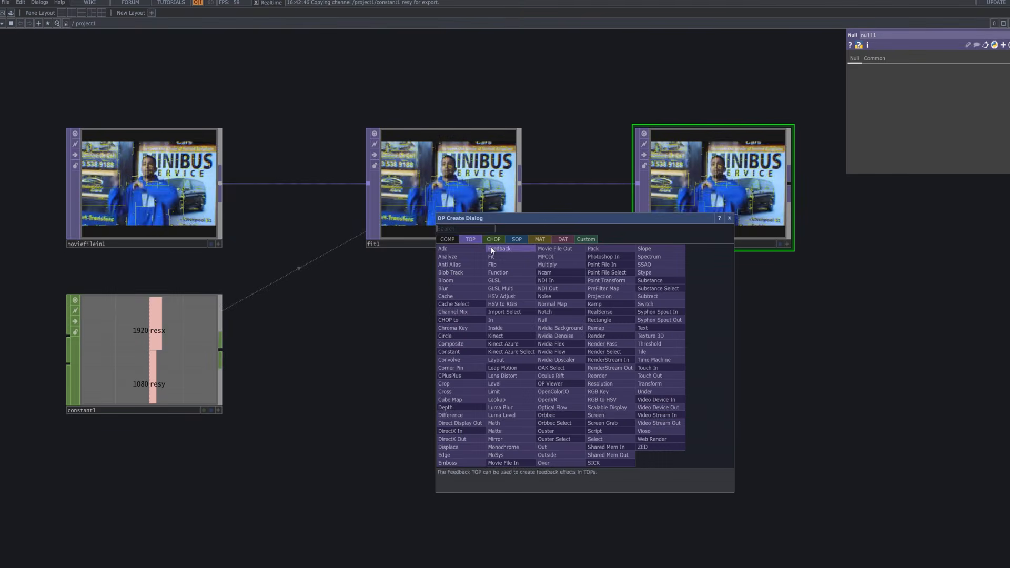
text(mul)
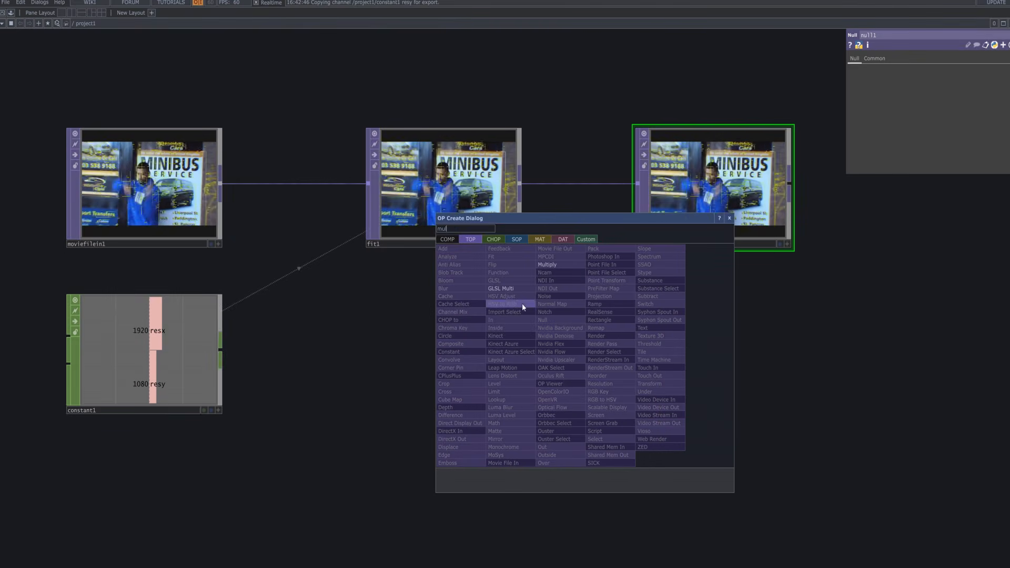
click(556, 265)
click(927, 347)
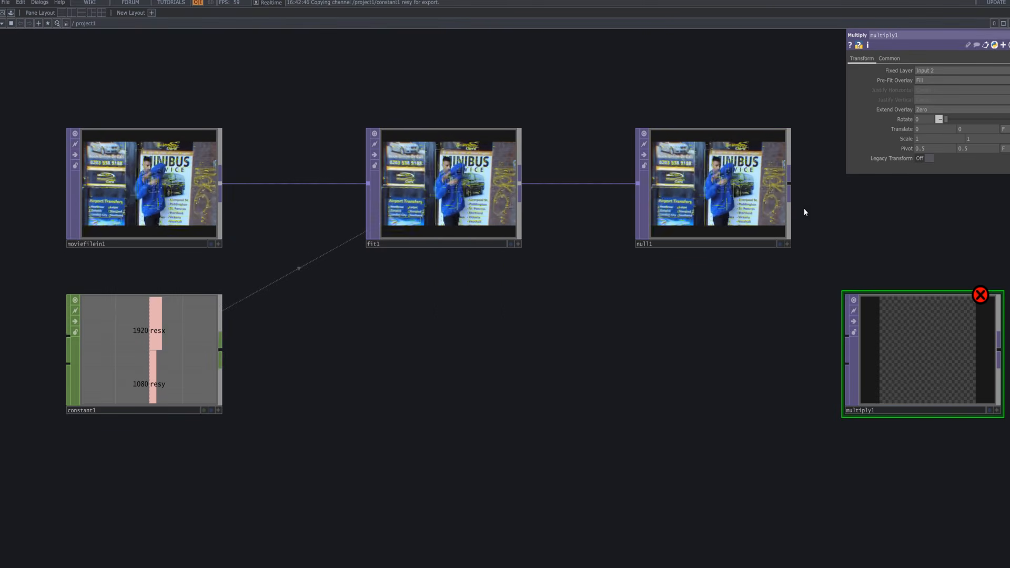
drag(789, 182, 840, 345)
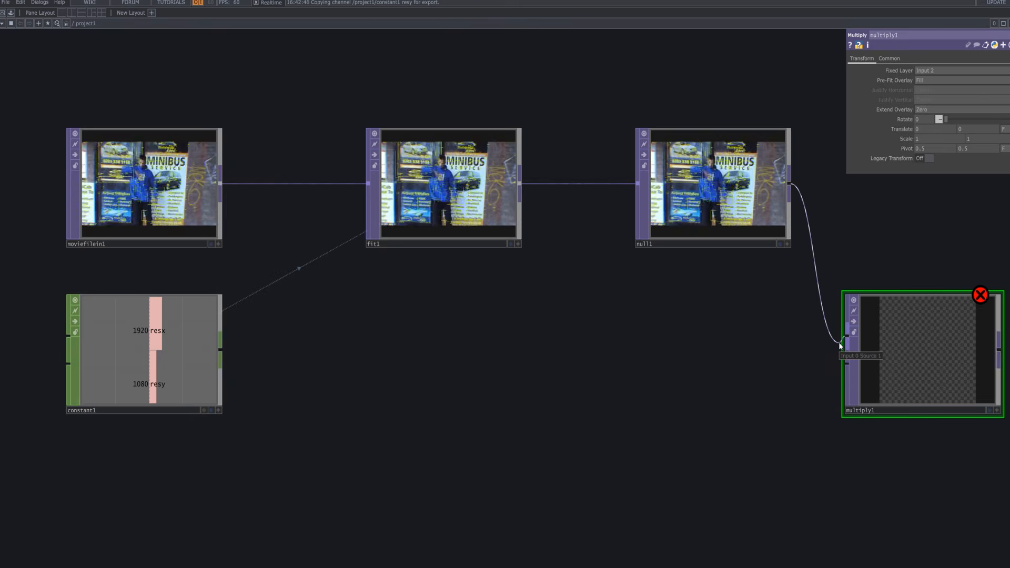
drag(920, 388, 919, 355)
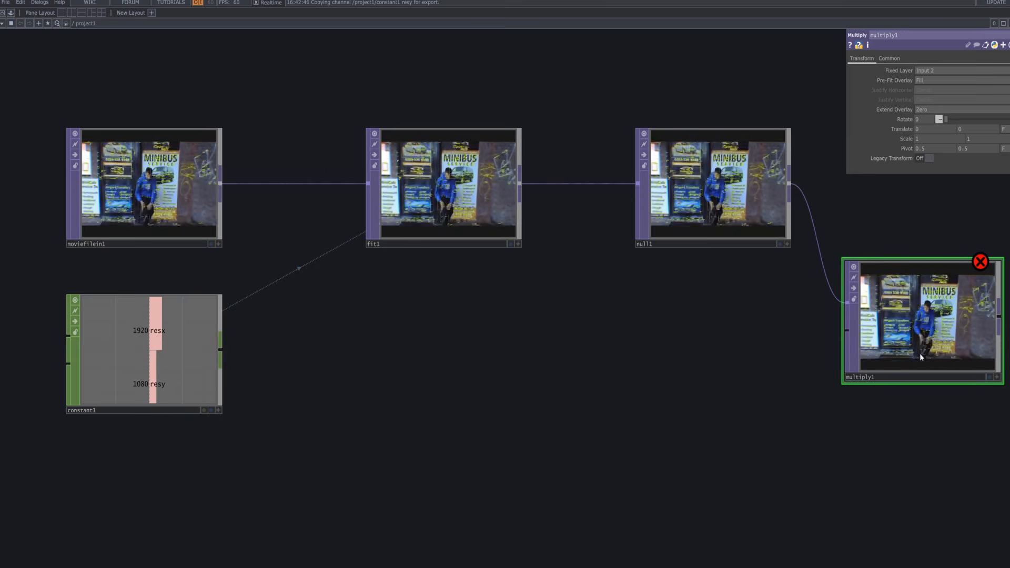
key(h)
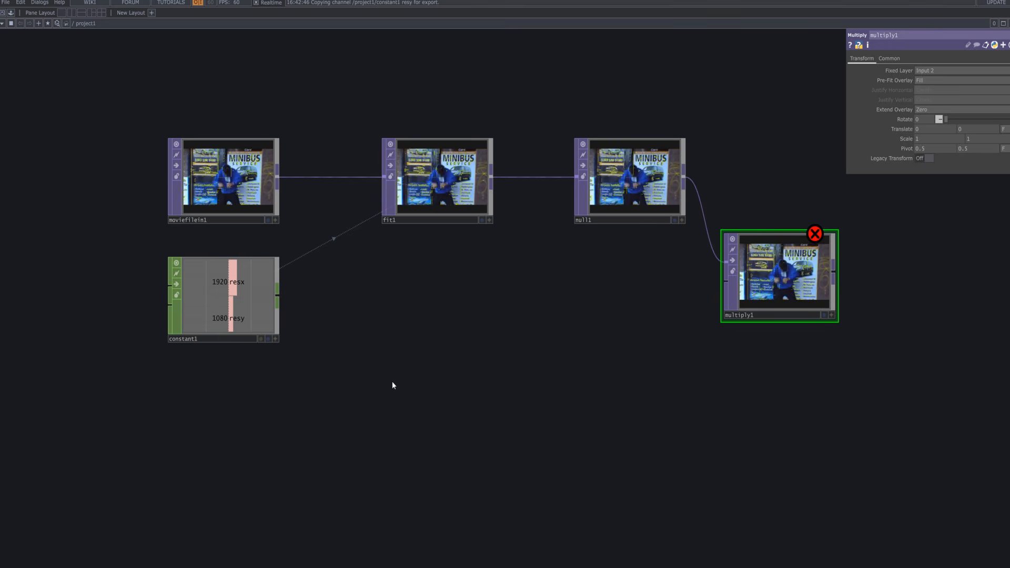
key(Tab)
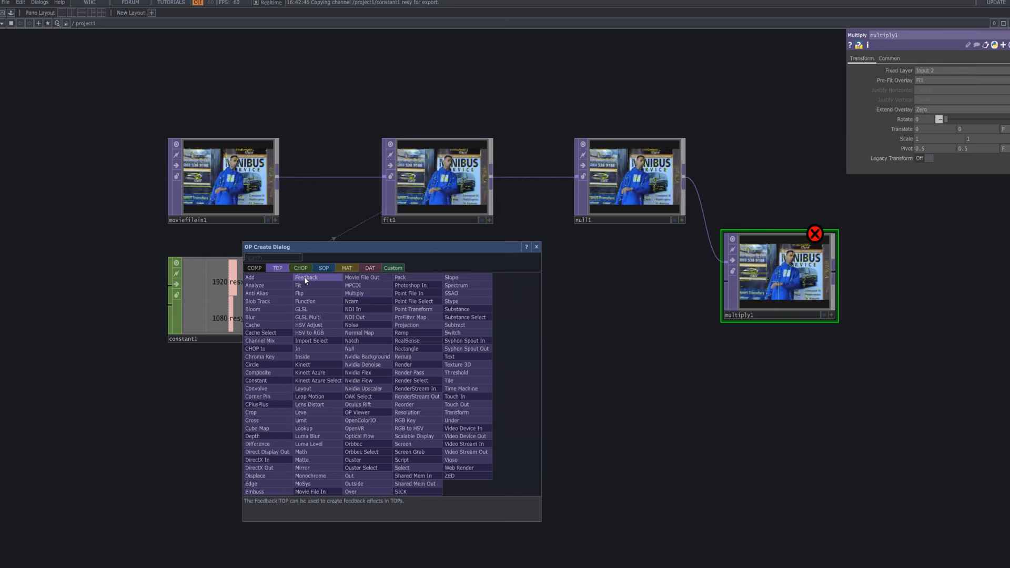
text(ra)
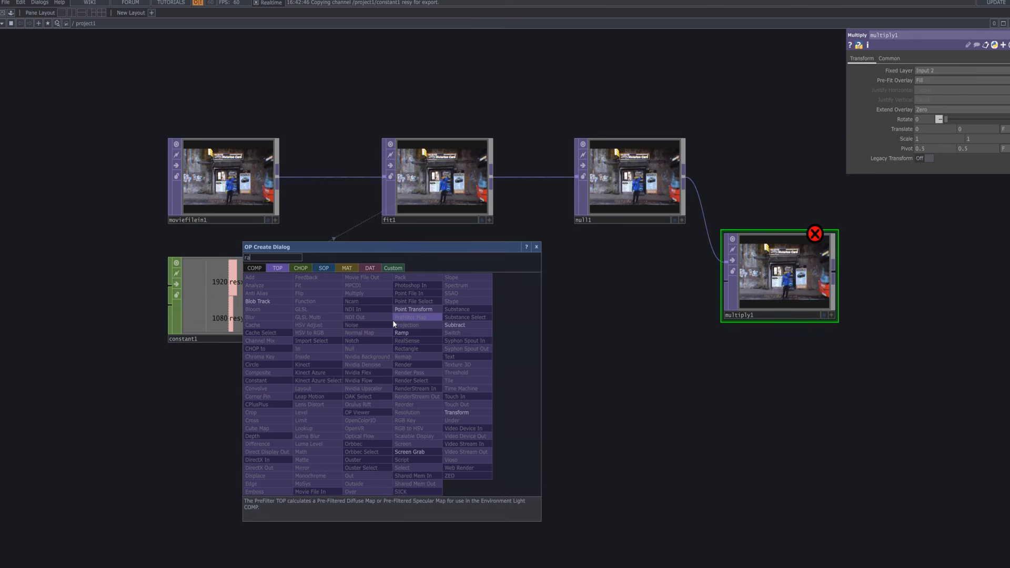
text(\e)
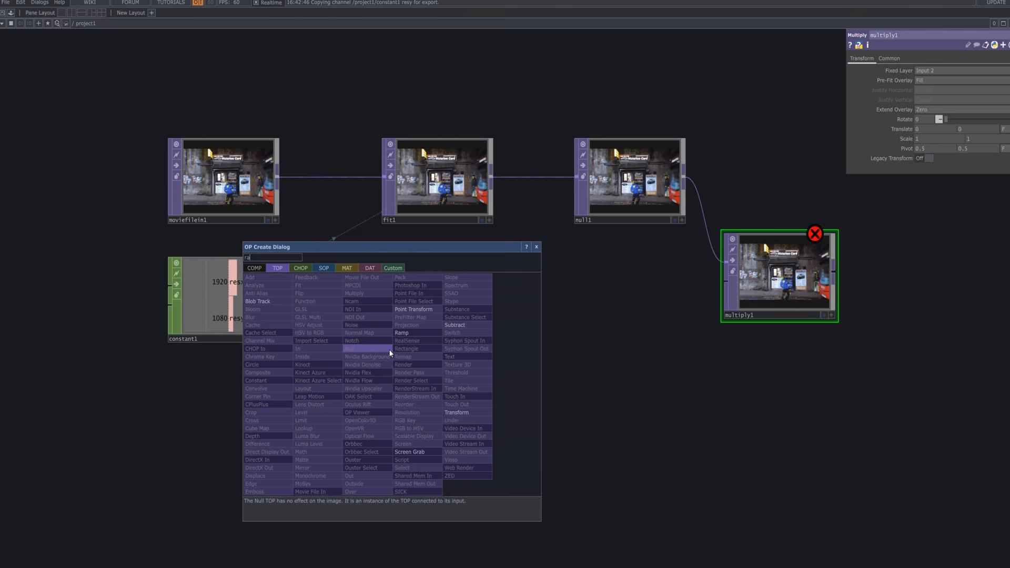
Search 'rect' and place a Rectangle TOP, rectangle1, below fit1.
key(BackSpace)
key(BackSpace)
key(BackSpace)
text(e)
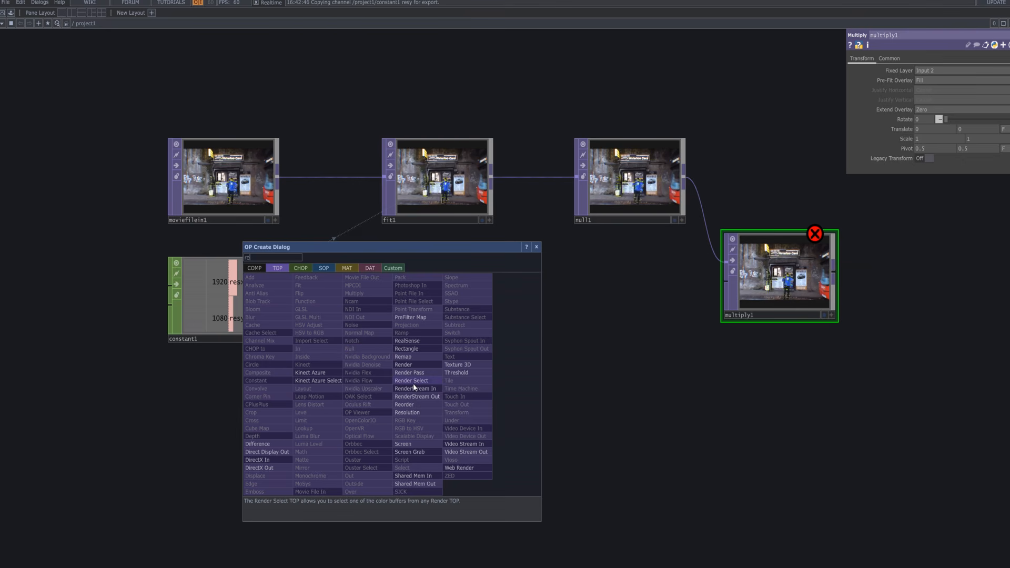
text(ct)
click(416, 350)
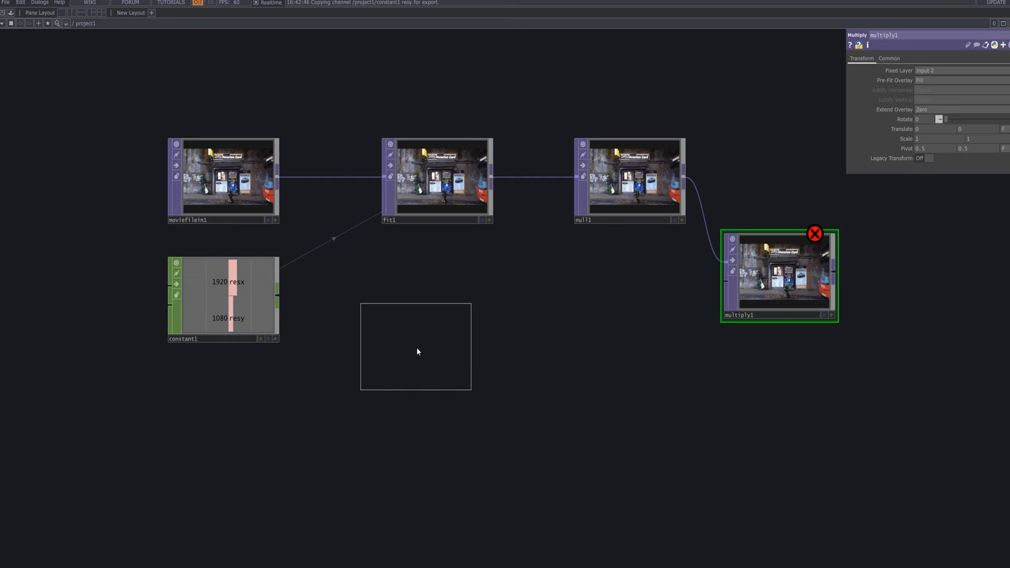
click(451, 394)
mouse_move(490, 399)
mouse_down()
mouse_move(466, 387)
mouse_move(480, 390)
mouse_up()
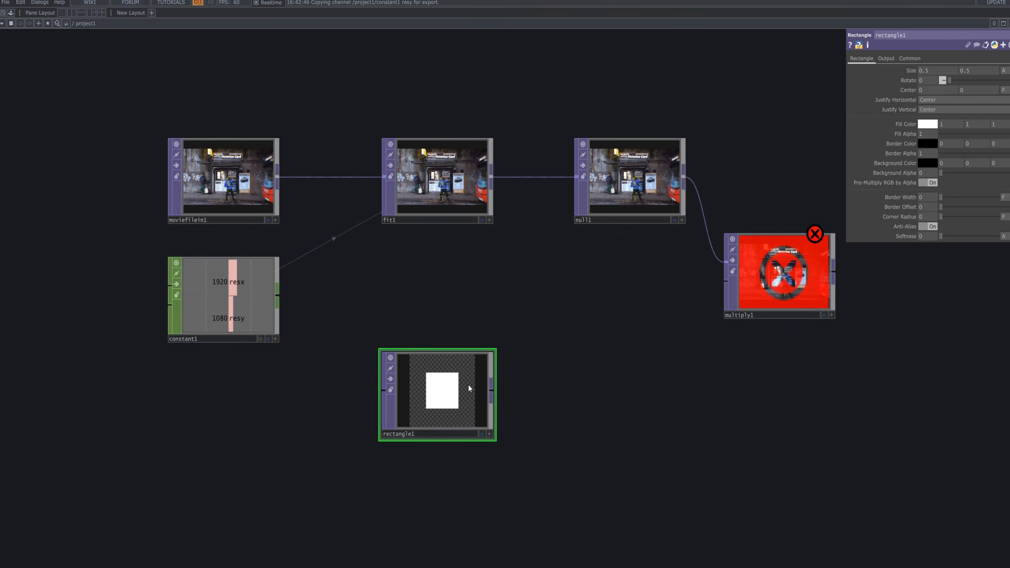
Give rectangle1 a Custom Resolution referencing constant1's resx and resy, 1920 by 1080.
click(900, 59)
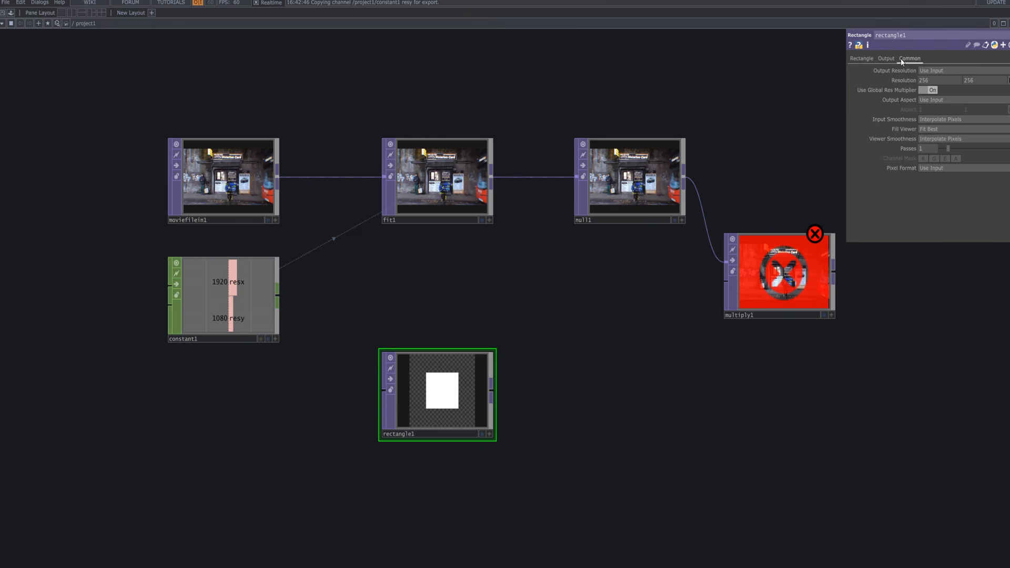
click(933, 79)
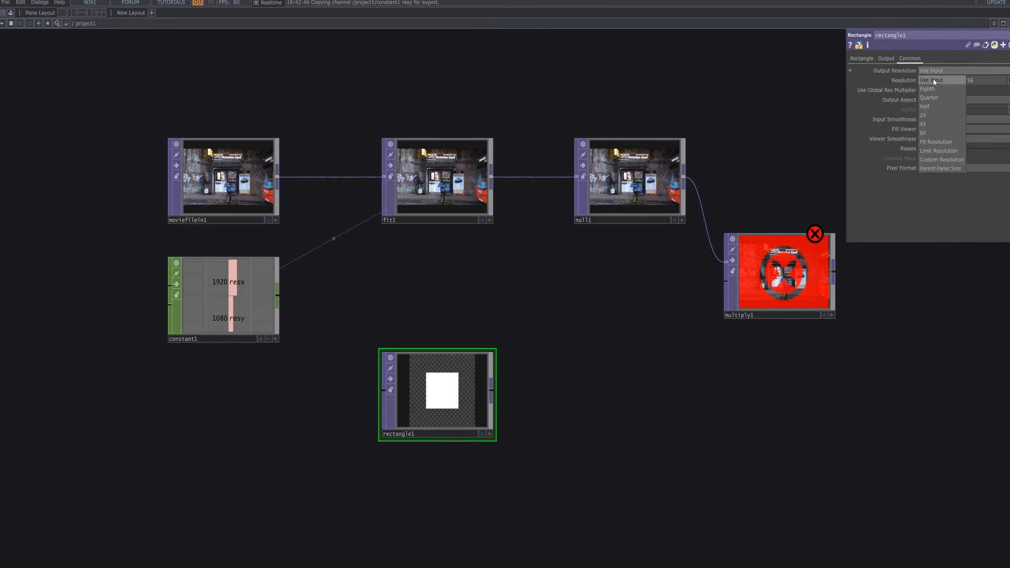
click(945, 158)
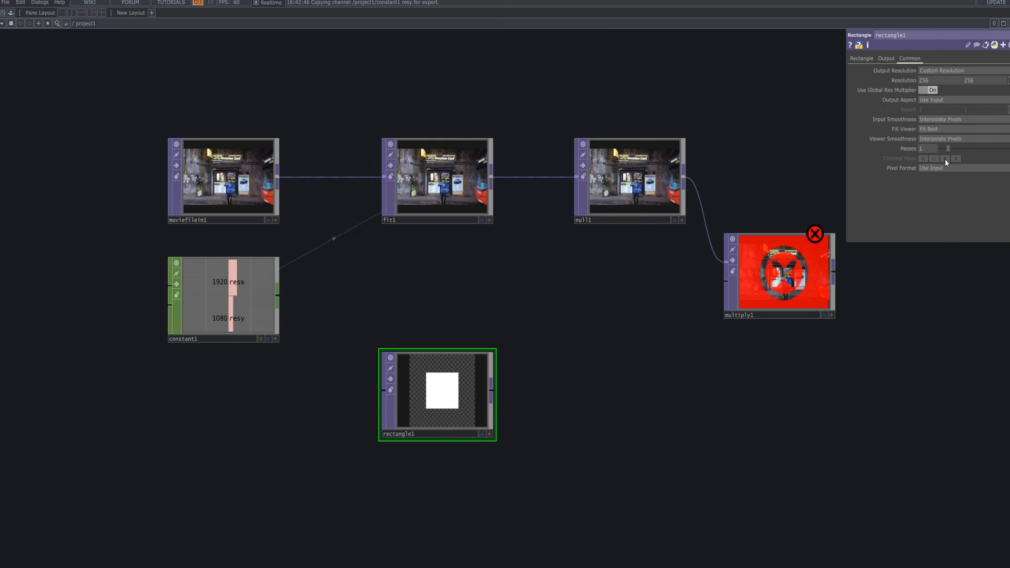
click(276, 339)
drag(241, 279, 739, 137)
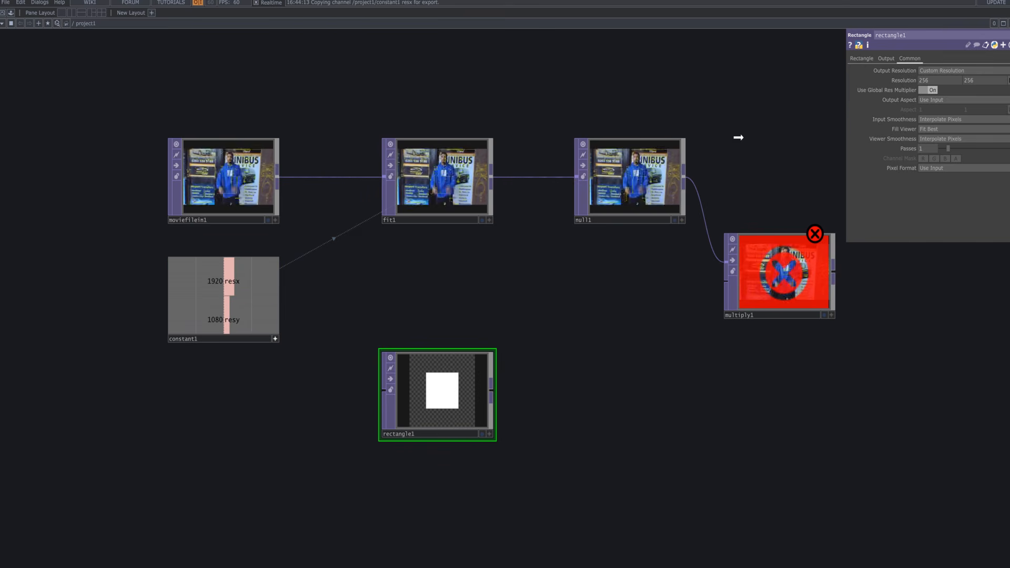
drag(939, 79, 947, 82)
click(948, 76)
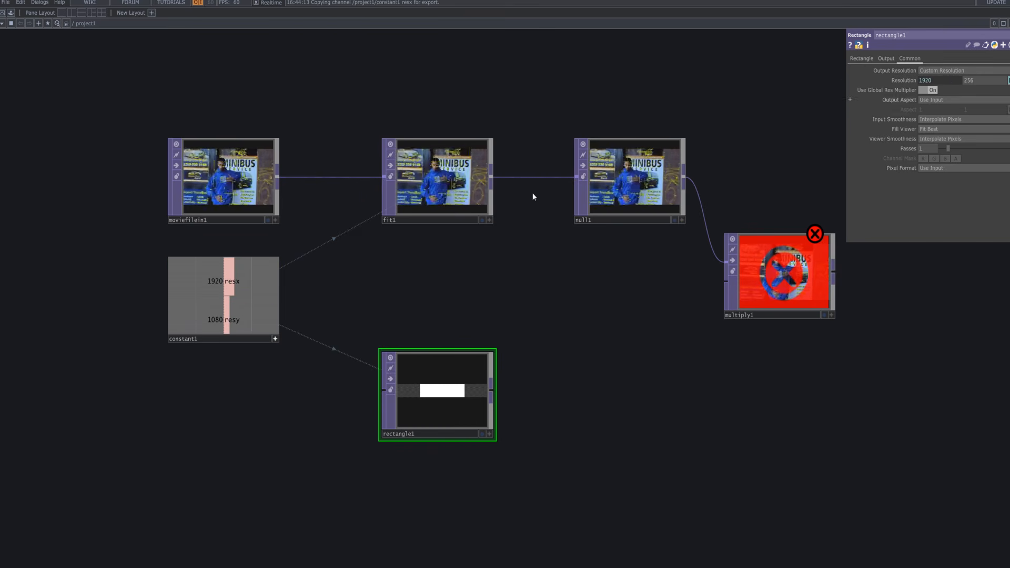
drag(225, 320, 956, 120)
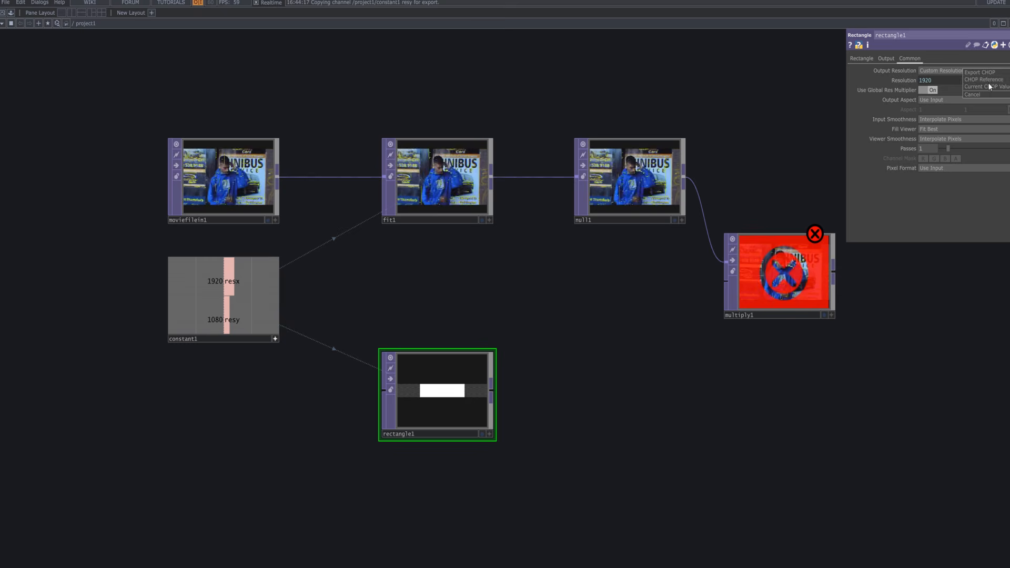
click(989, 84)
click(904, 80)
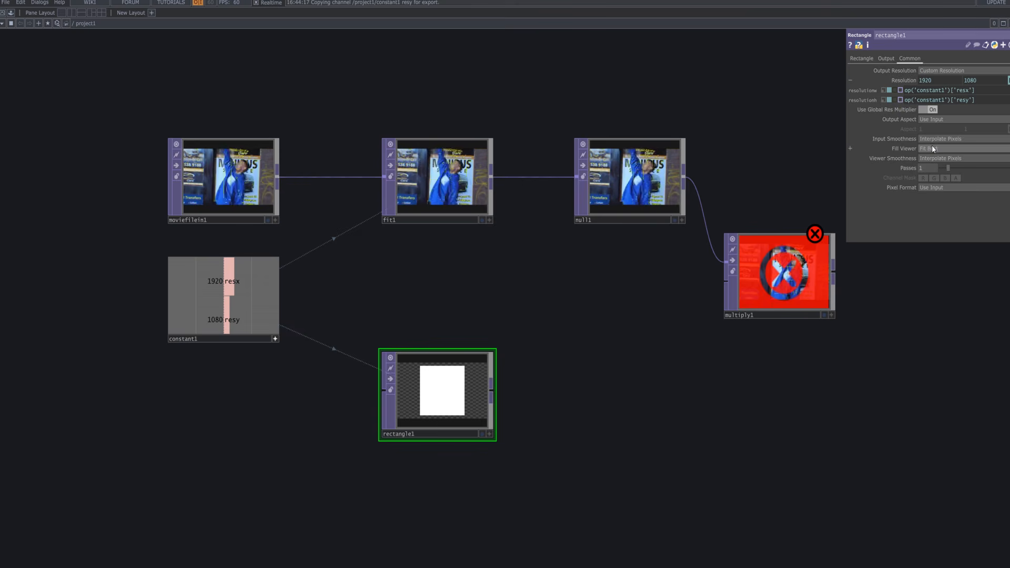
Set rectangle1's pixel format to 32-bit float (RGBA).
click(951, 187)
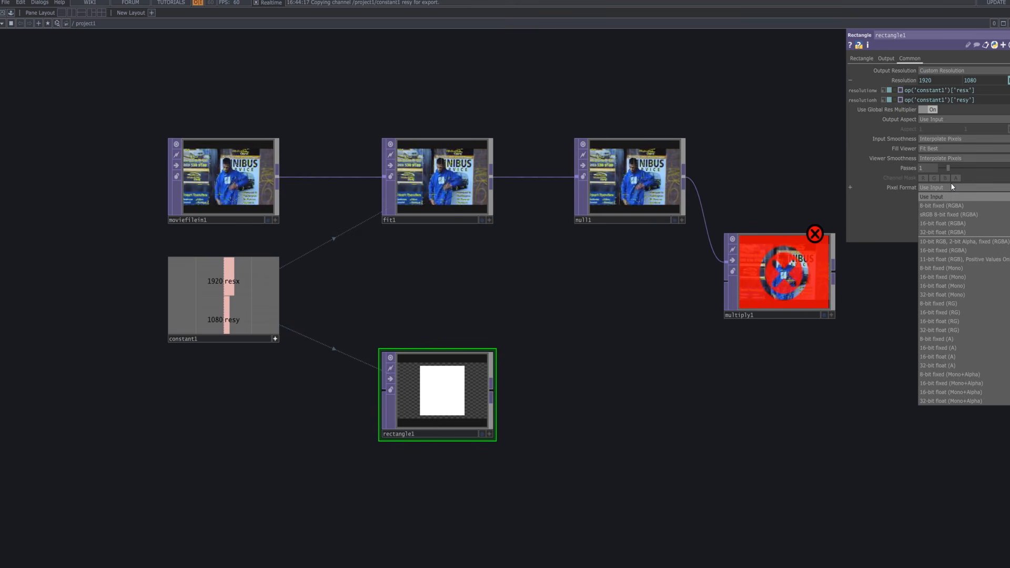
click(955, 232)
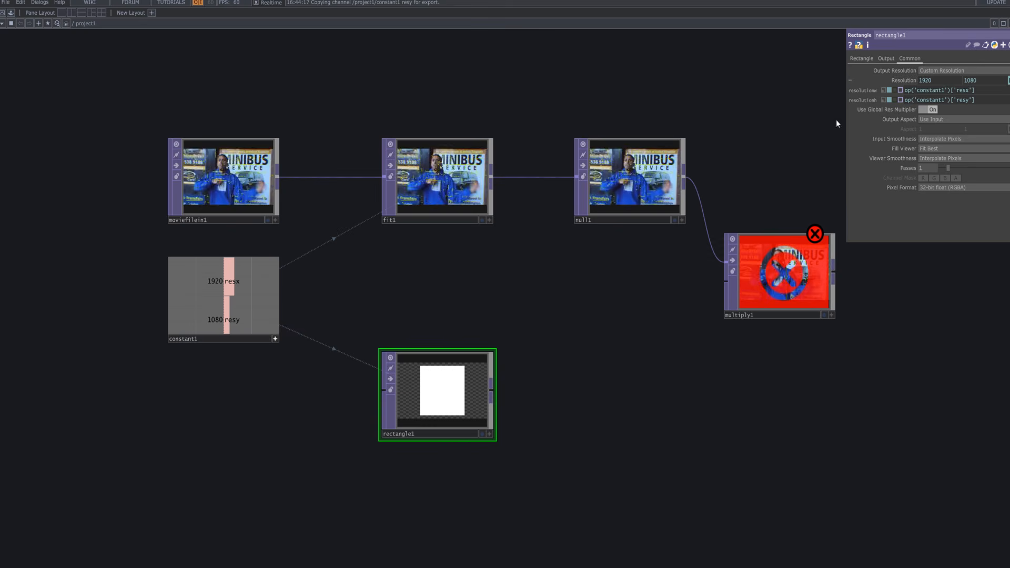
click(884, 59)
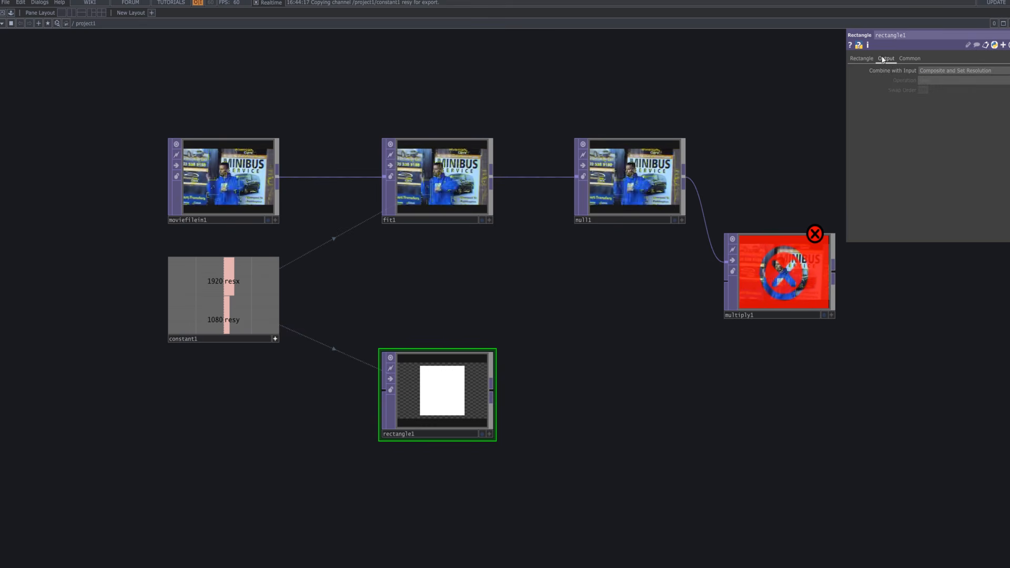
Resize rectangle1 into a full-height vertical bar, 0.2 by 1.
click(870, 59)
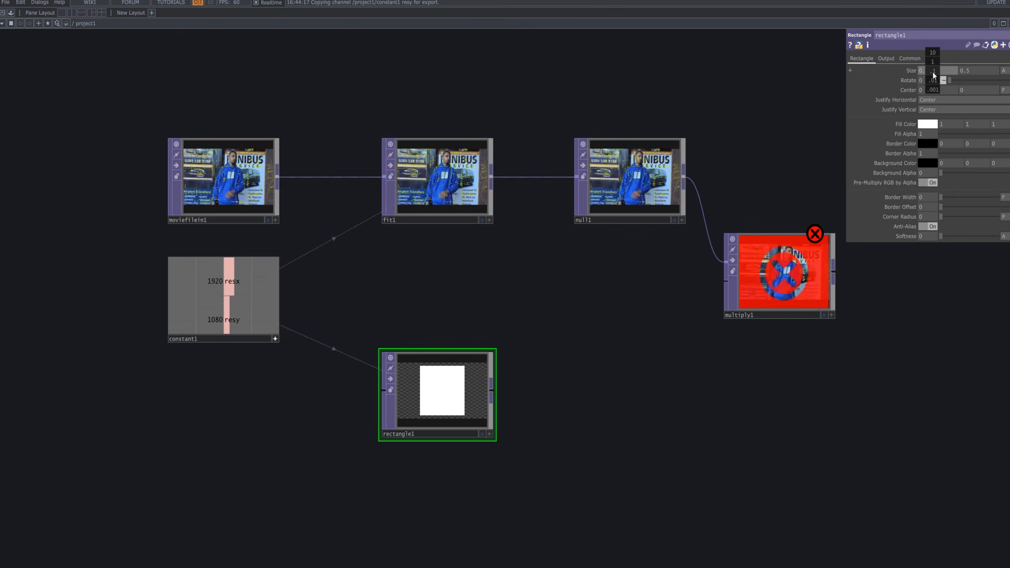
drag(933, 71, 925, 71)
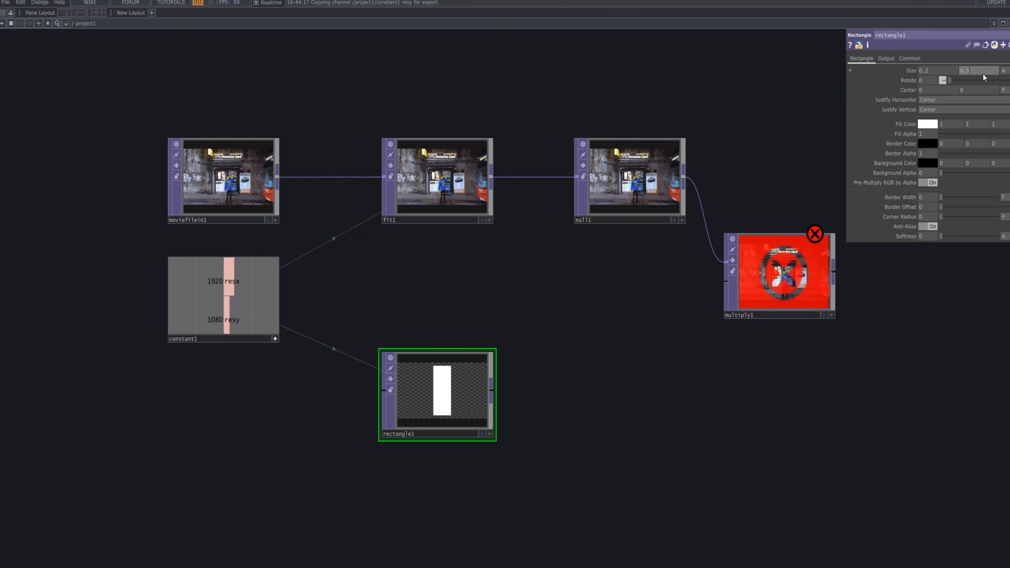
middle_drag(982, 74, 988, 61)
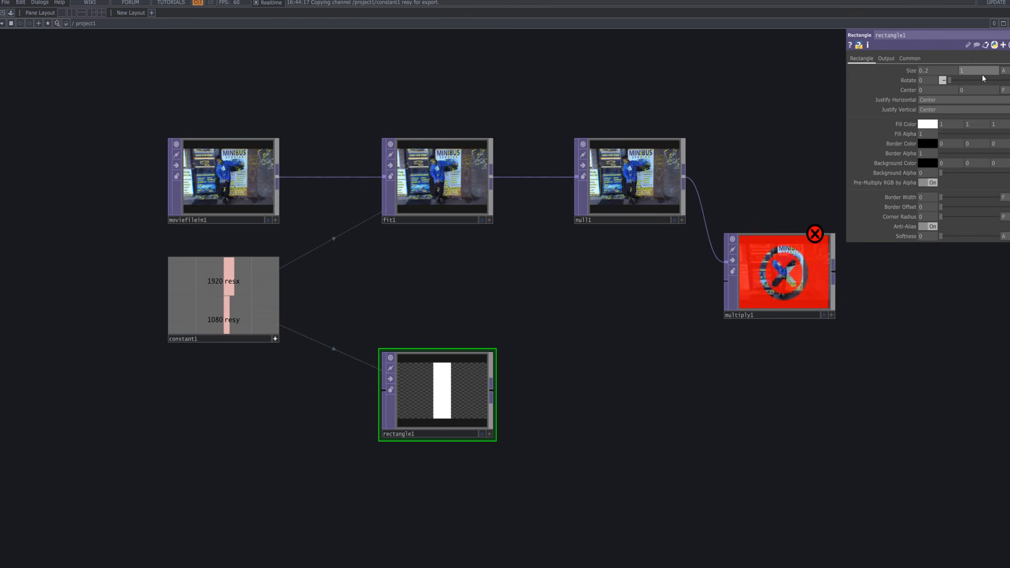
Set rectangle1's fill alpha to about 0.446 and shift multiply1 slightly right and down.
click(958, 133)
drag(965, 134, 975, 136)
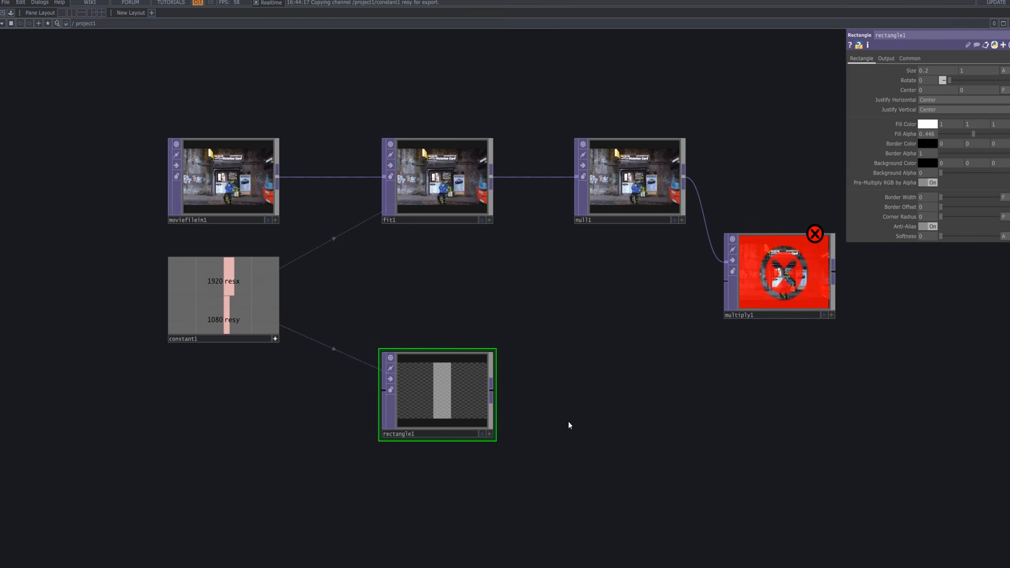
drag(801, 292, 844, 316)
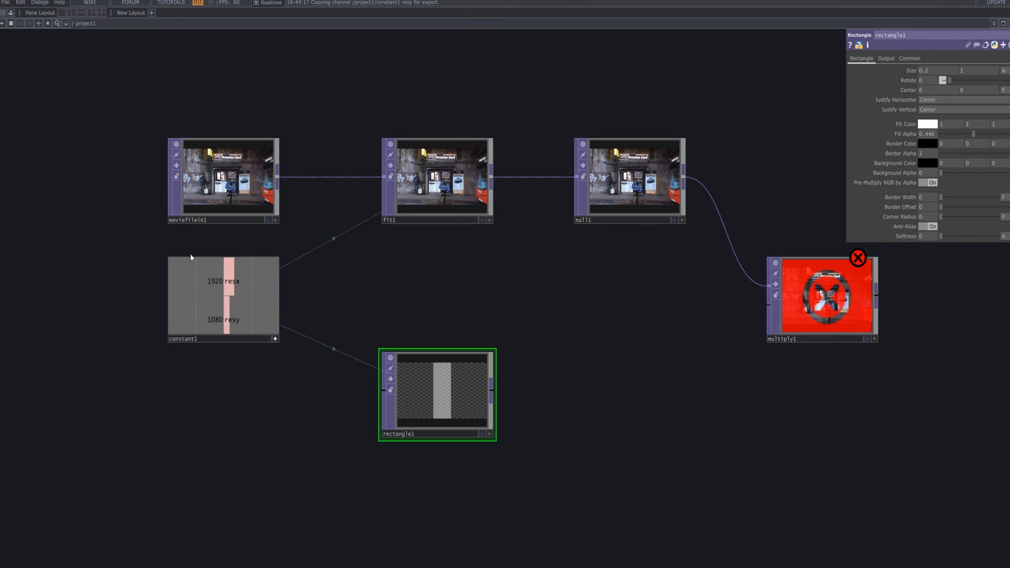
Add a Transform TOP, transform1, wired after rectangle1.
right_click(491, 391)
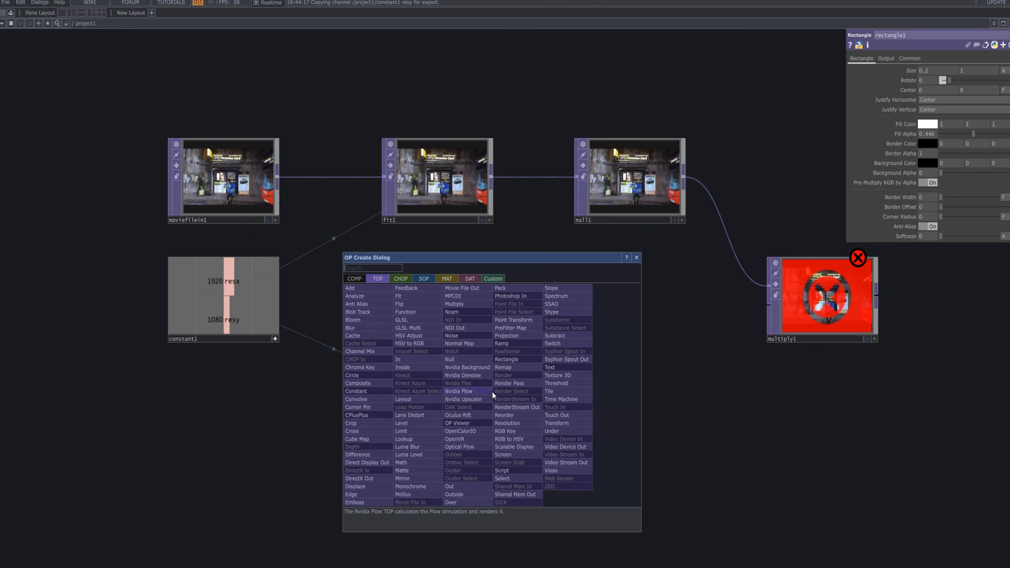
text(tra)
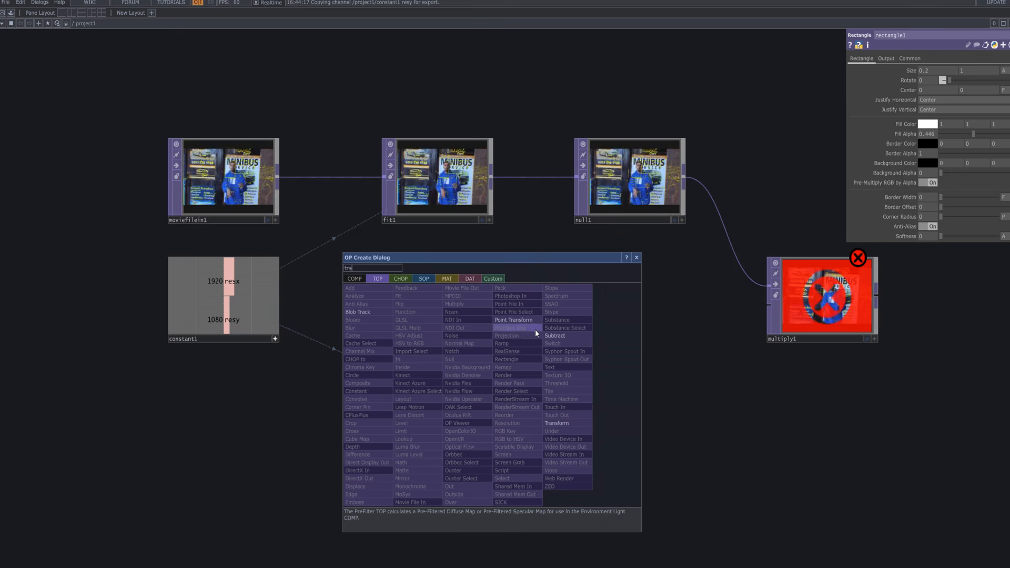
click(558, 422)
click(625, 400)
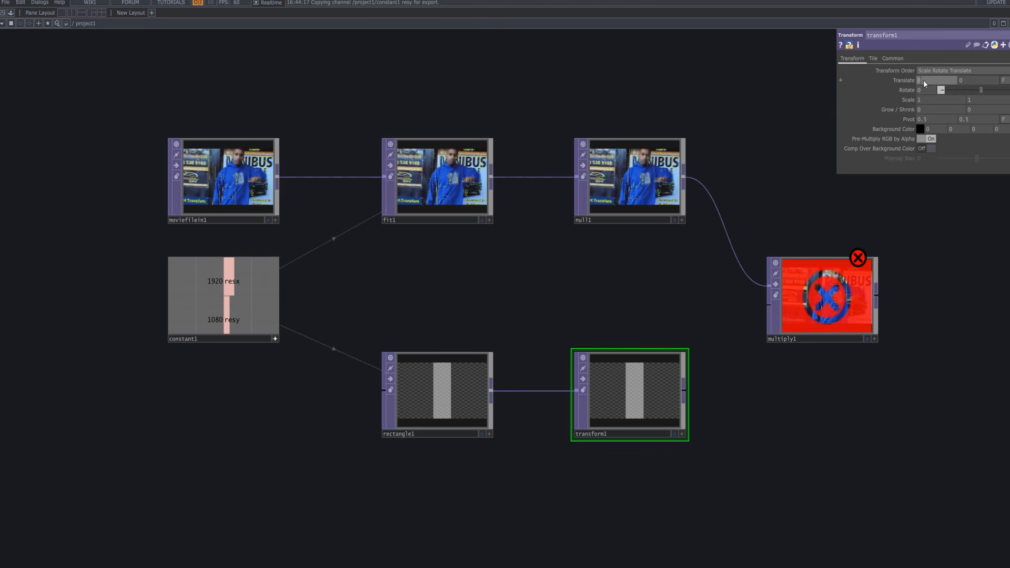
Set transform1's Translate X to 0.07 to shift the bar right.
middle_drag(923, 80, 893, 74)
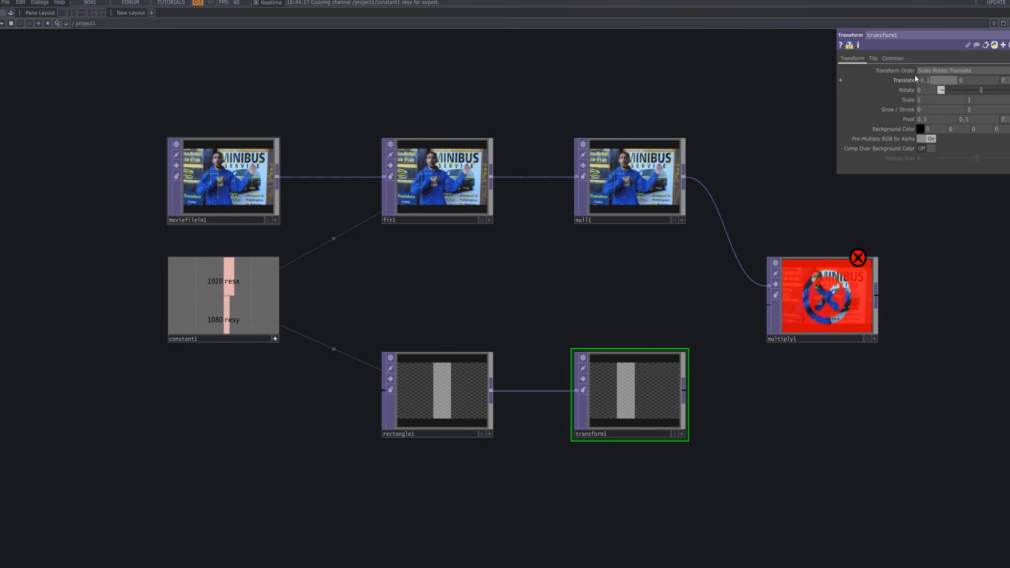
text(0.07)
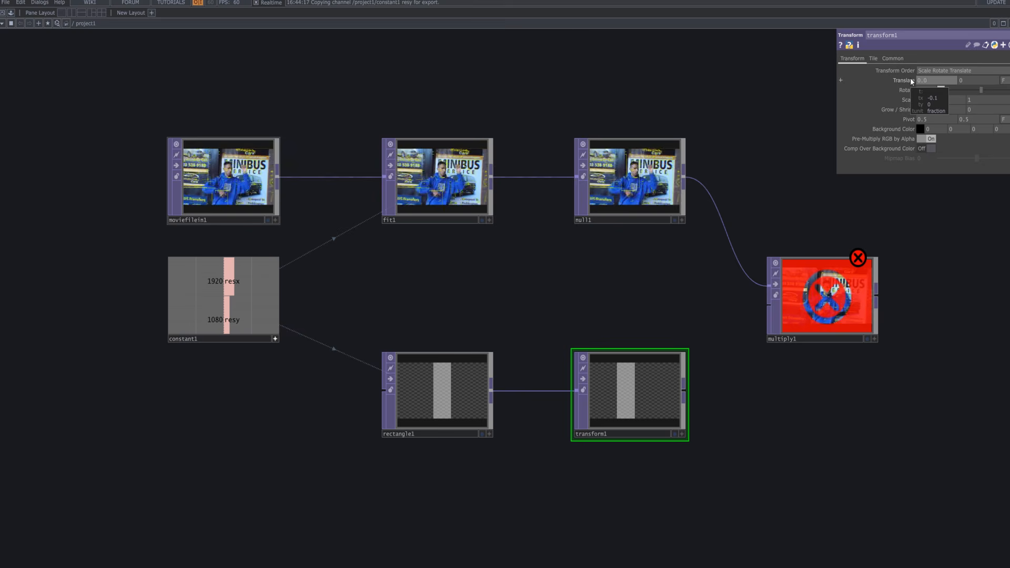
click(965, 286)
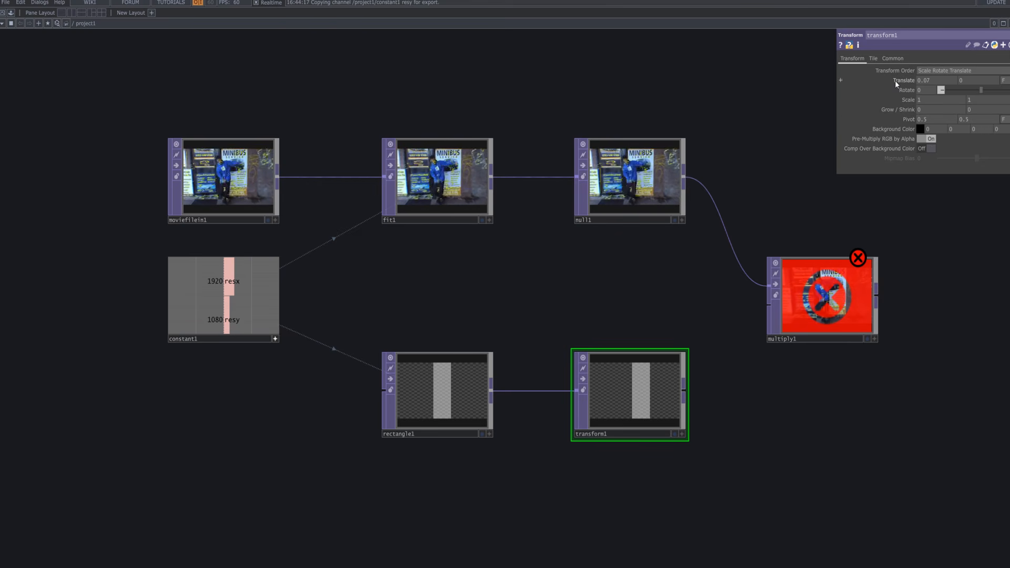
click(873, 59)
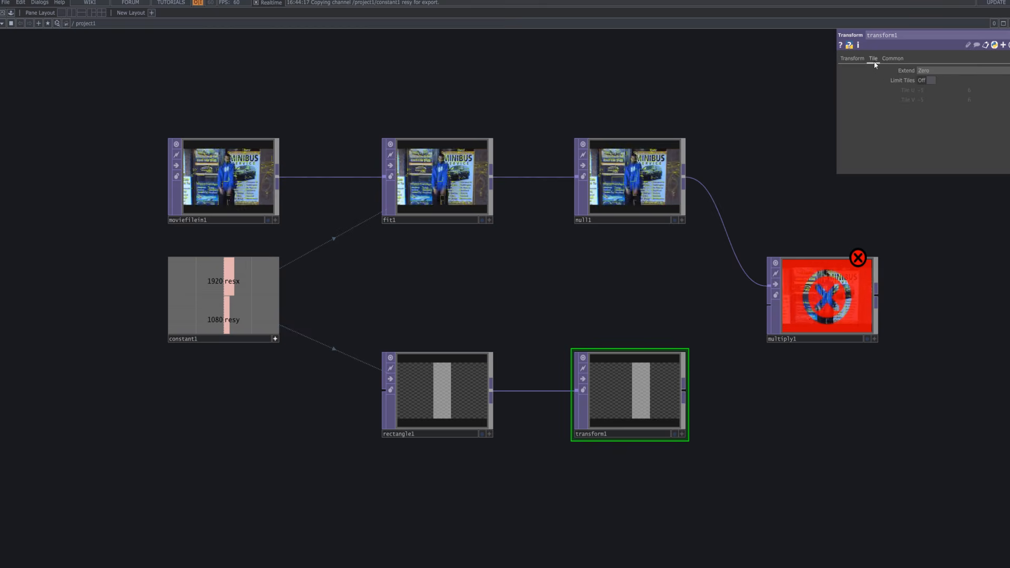
click(898, 58)
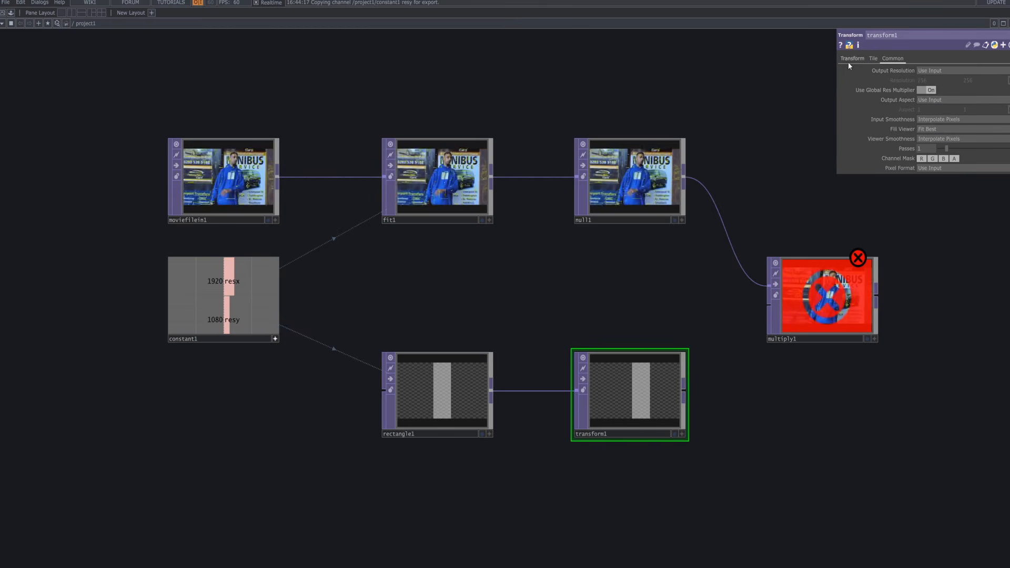
click(849, 60)
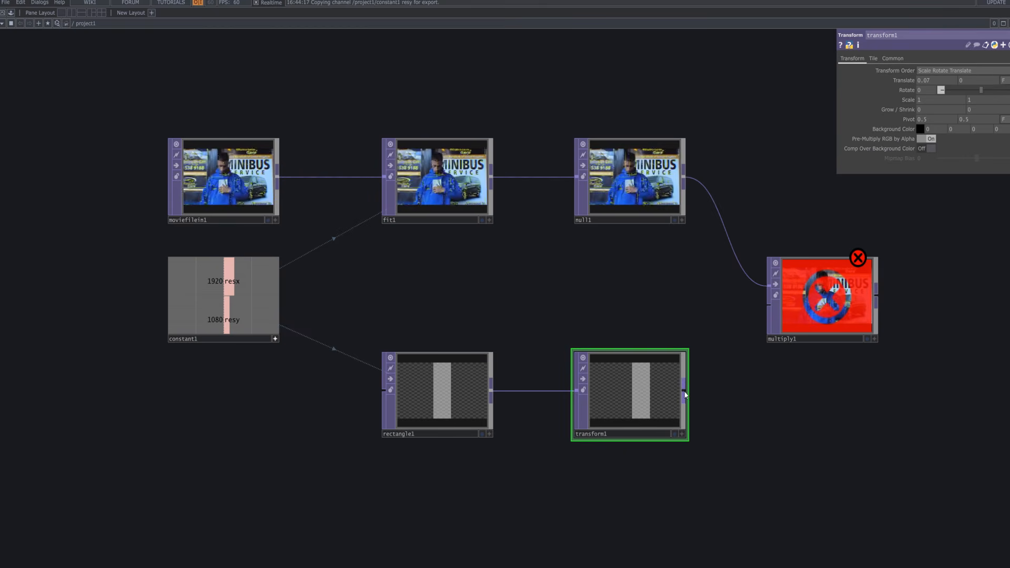
Wire transform1 into multiply1's second input and raise multiply1's Scale to 1.9 by 1.9.
drag(685, 393, 755, 315)
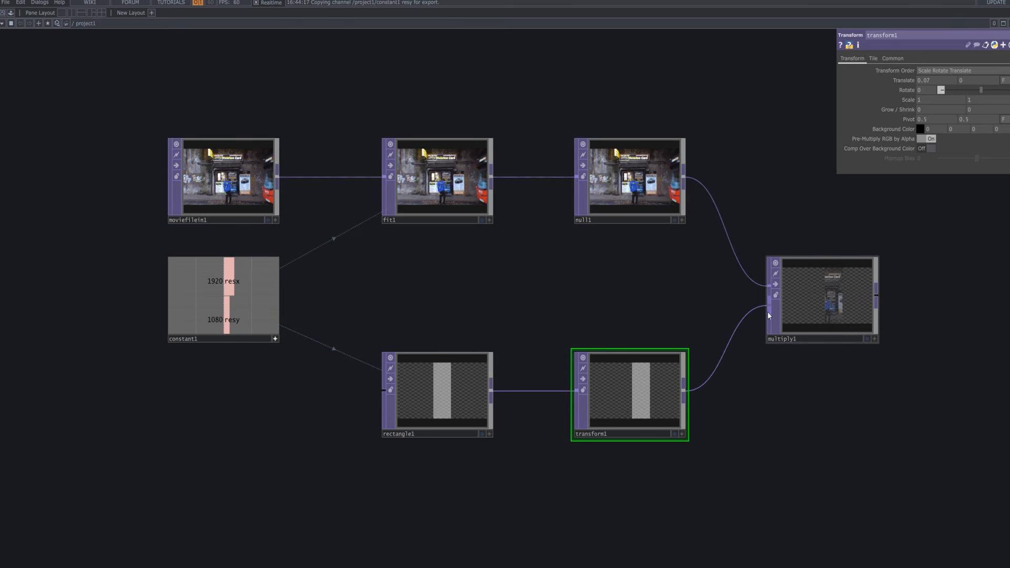
click(866, 339)
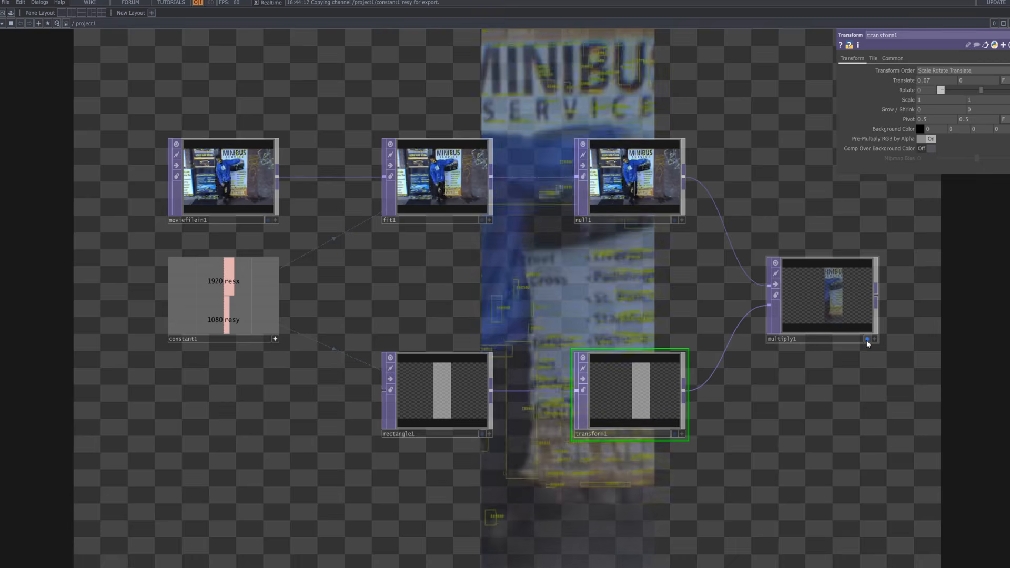
click(862, 326)
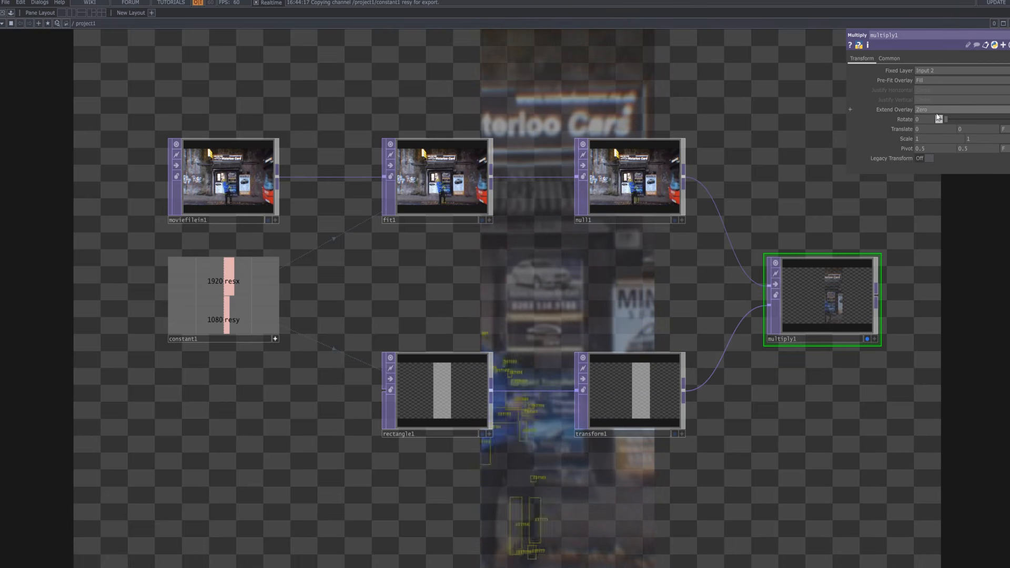
middle_click(904, 138)
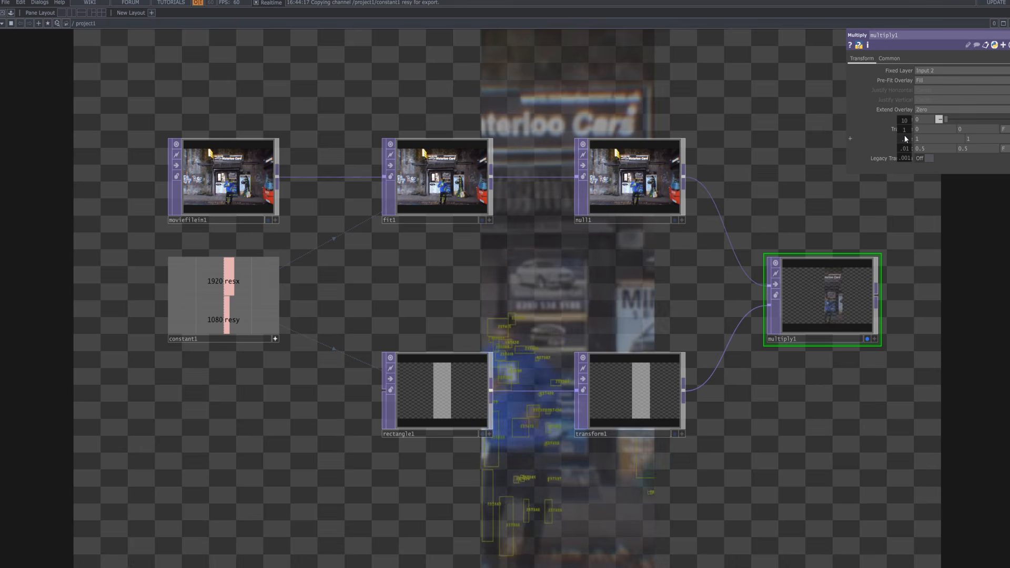
mouse_move(904, 138)
middle_down()
mouse_move(906, 121)
mouse_move(904, 138)
middle_up()
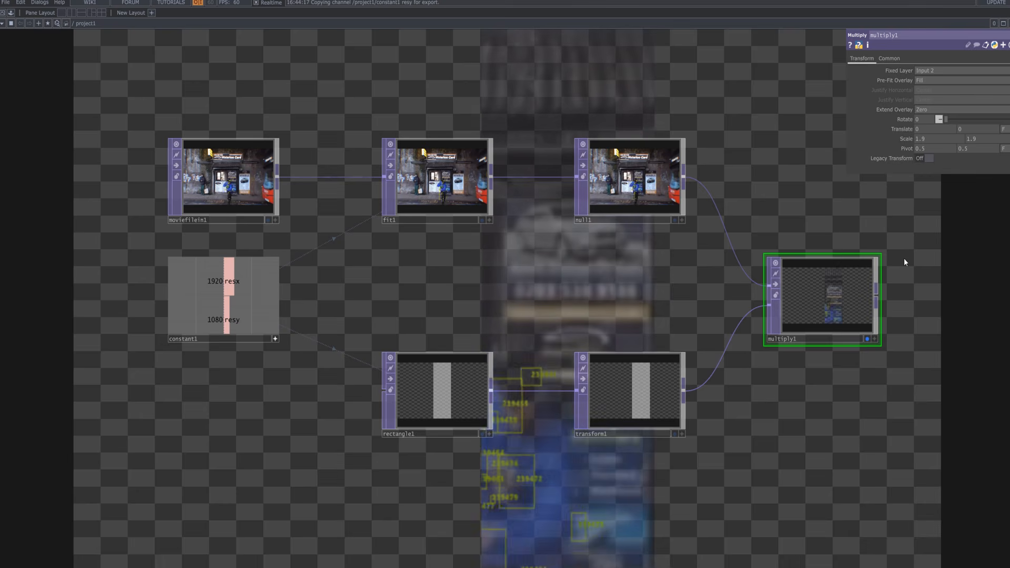
click(866, 339)
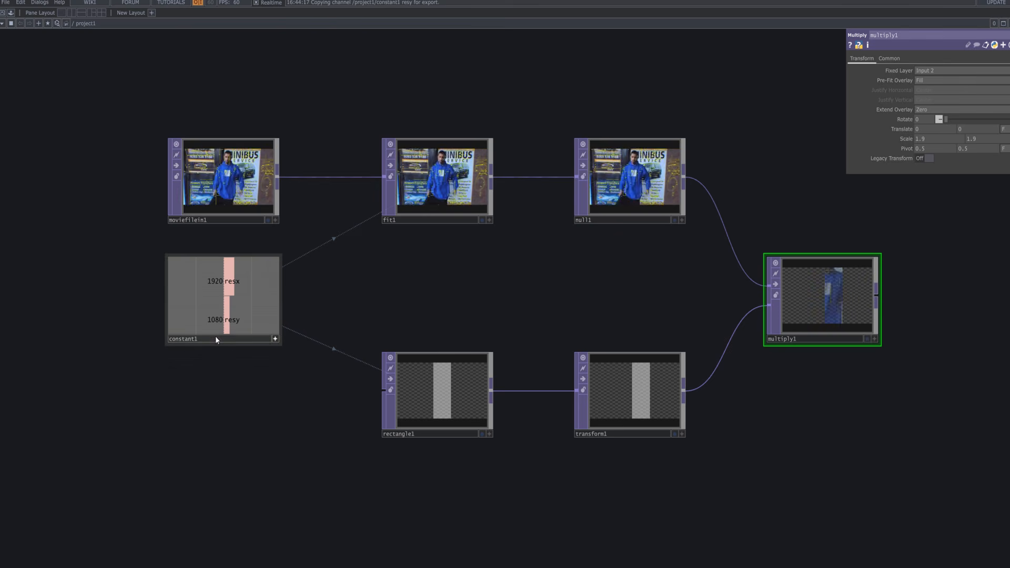
Turn off constant1's live viewer and pan the network editor over to multiply1.
click(275, 340)
drag(269, 388, 228, 397)
drag(282, 354, 232, 311)
drag(215, 367, 188, 392)
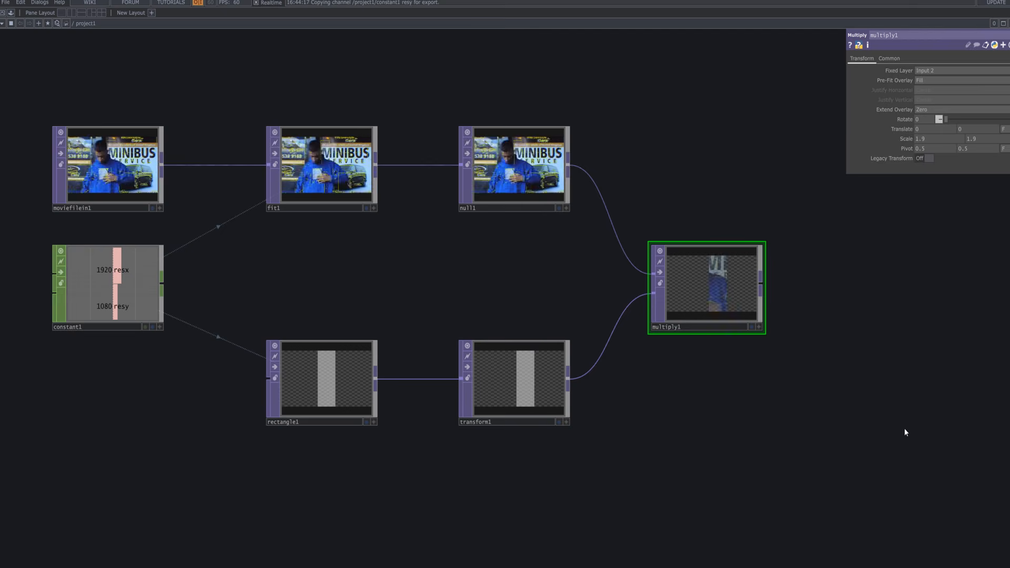
scroll(924, 412, down, 5)
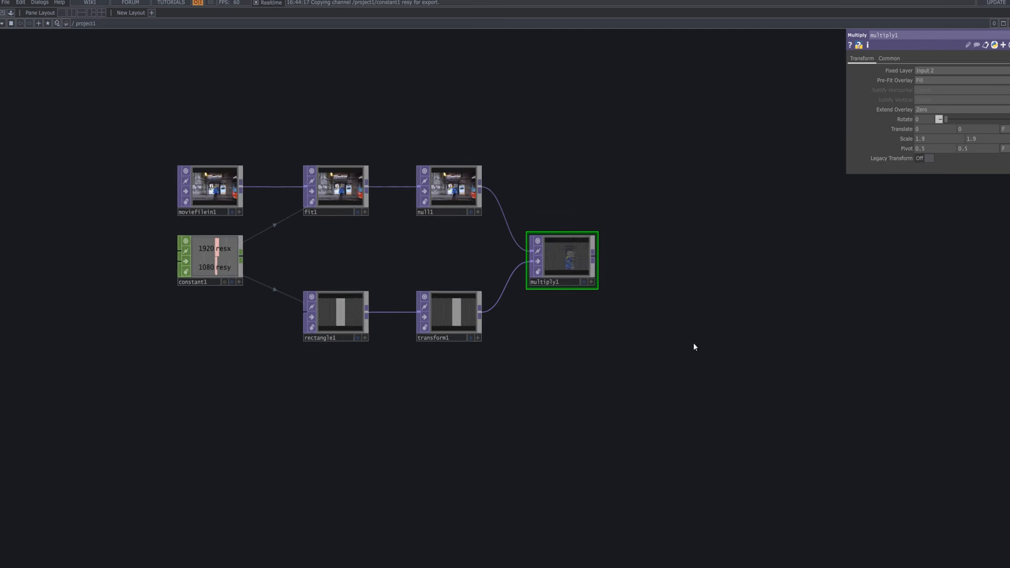
scroll(693, 343, down, 2)
drag(663, 346, 576, 359)
scroll(554, 304, up, 3)
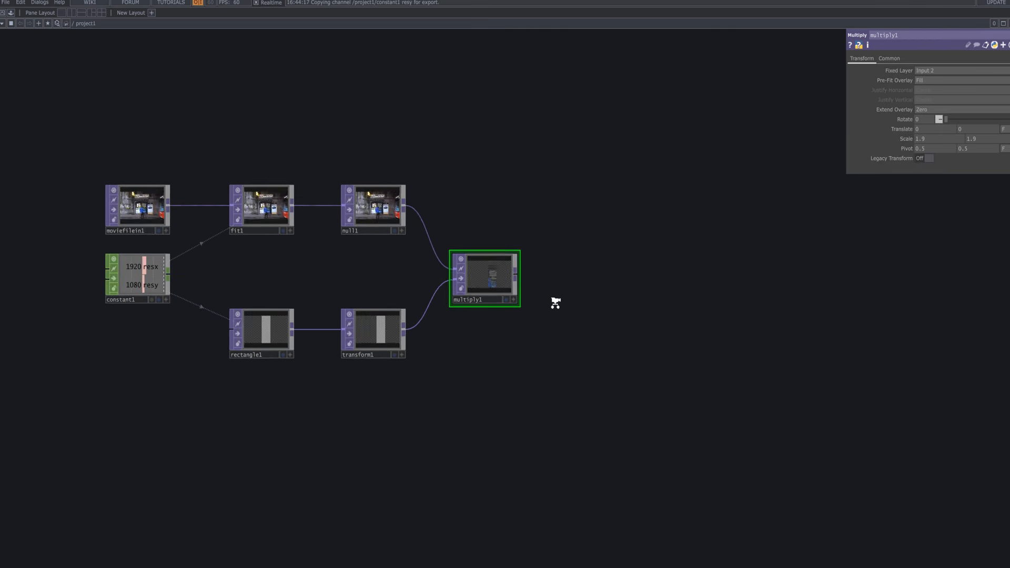
drag(556, 309, 409, 307)
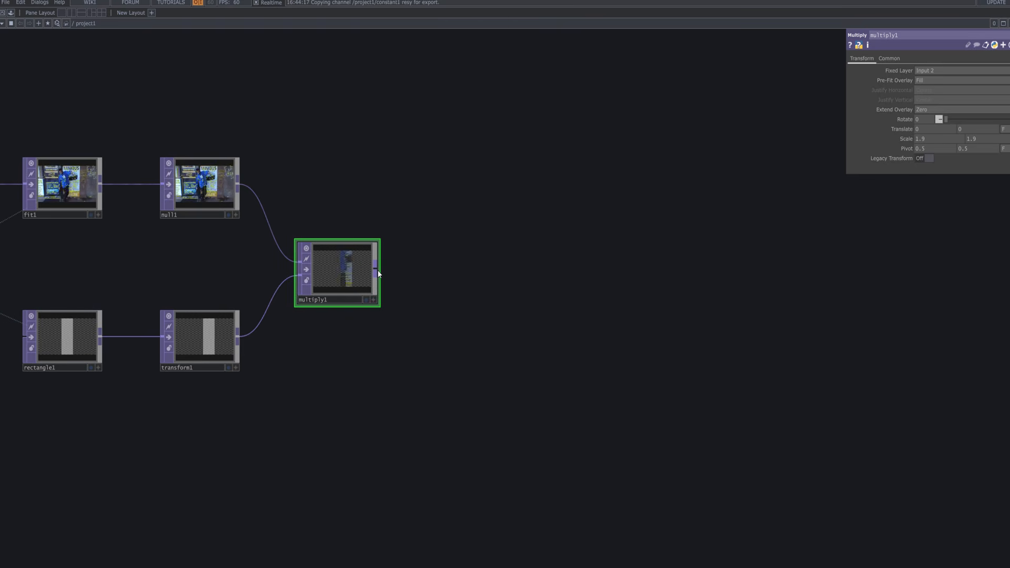
Add a Feedback TOP, feedback1, wired after multiply1 and moved up slightly.
right_click(377, 272)
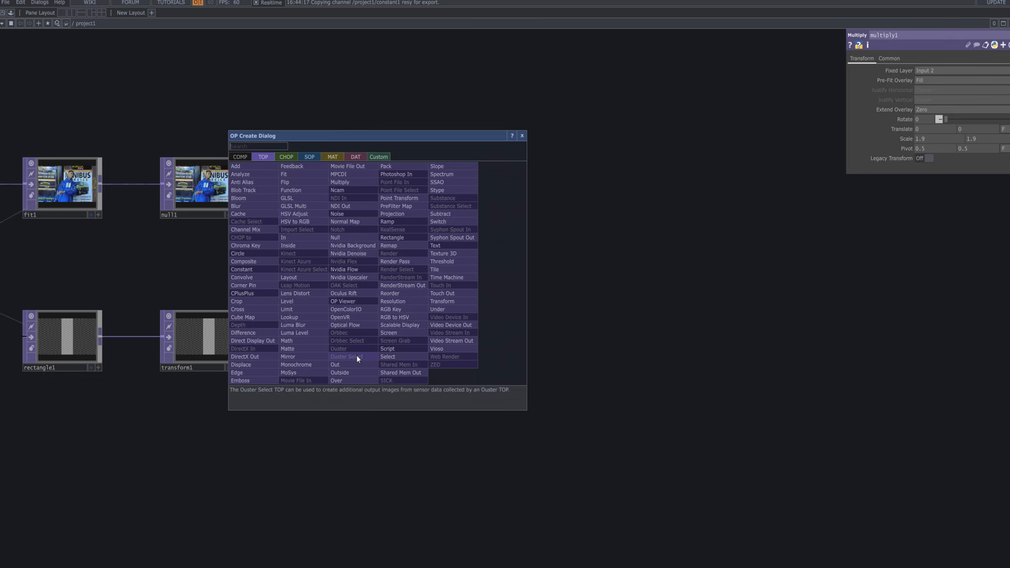
text(fe)
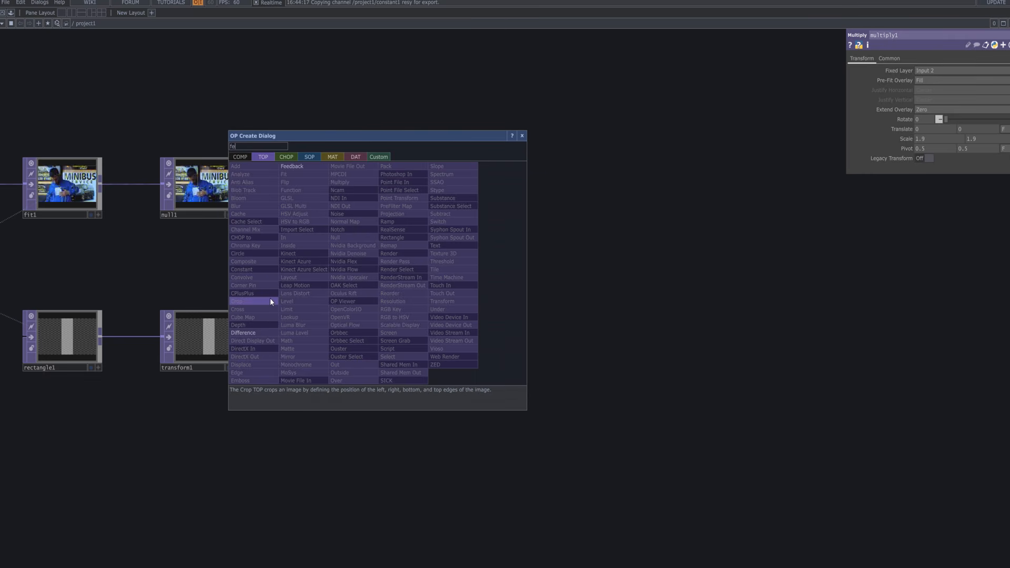
click(297, 166)
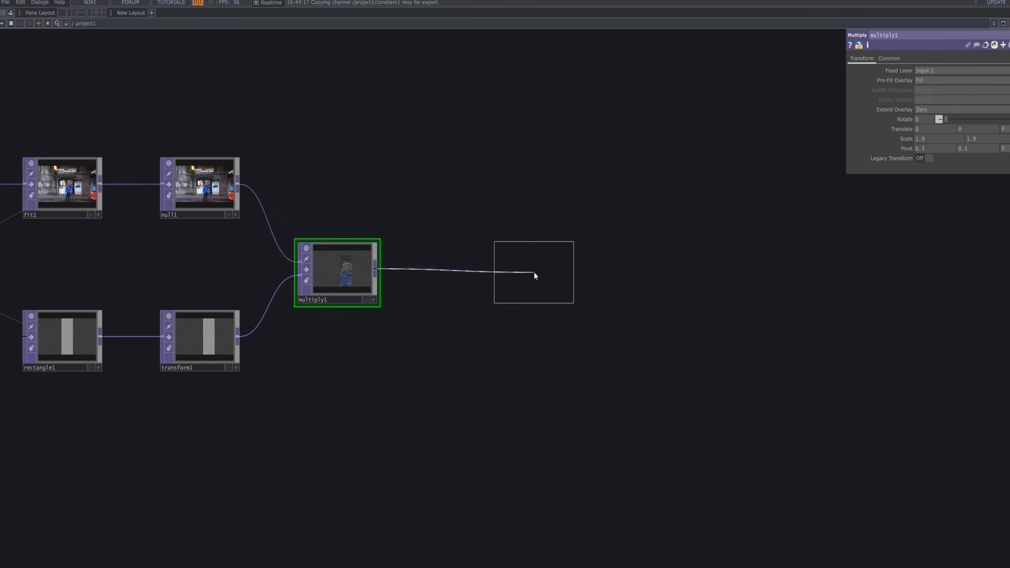
click(541, 218)
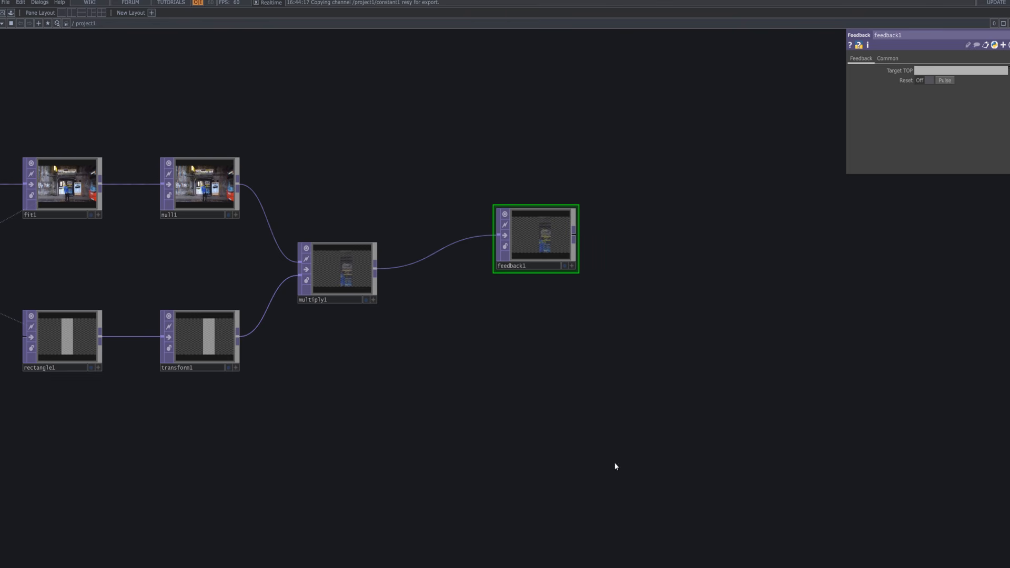
drag(551, 235, 567, 185)
scroll(569, 190, up, 10)
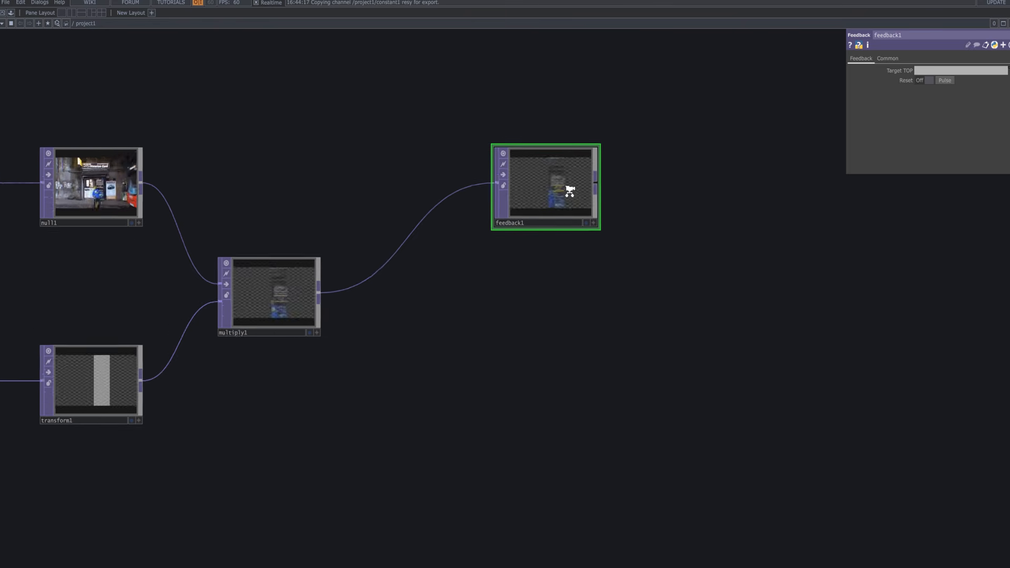
scroll(571, 279, down, 12)
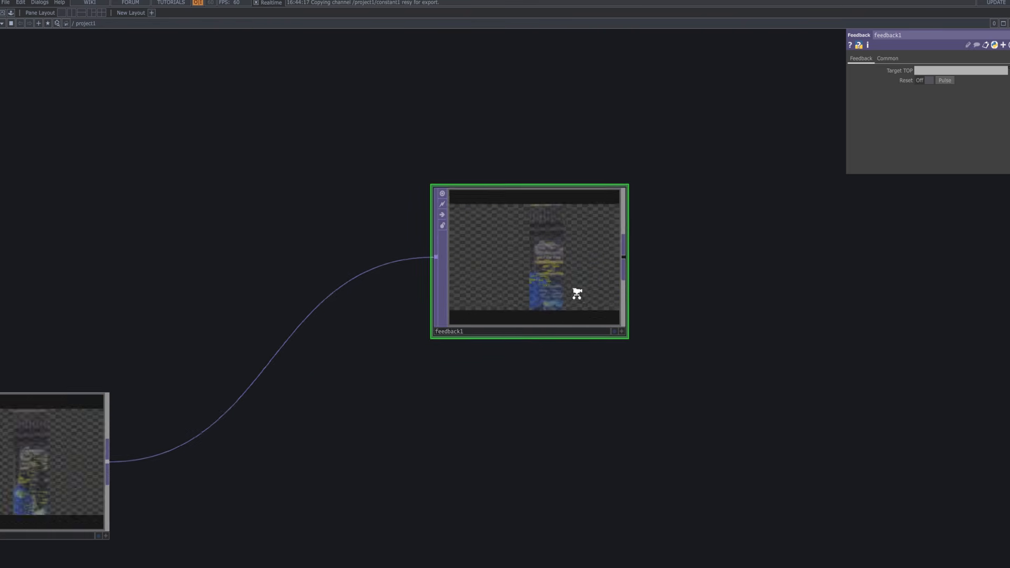
drag(597, 315, 541, 268)
Bring up the OP Create Dialog and search 'com' for Composite operators.
key(Tab)
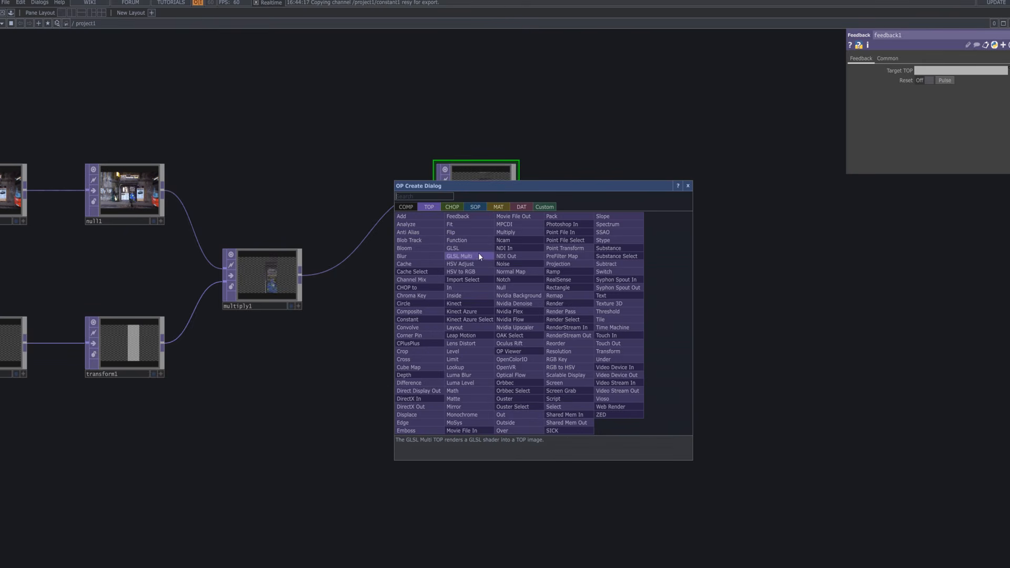
text(conm)
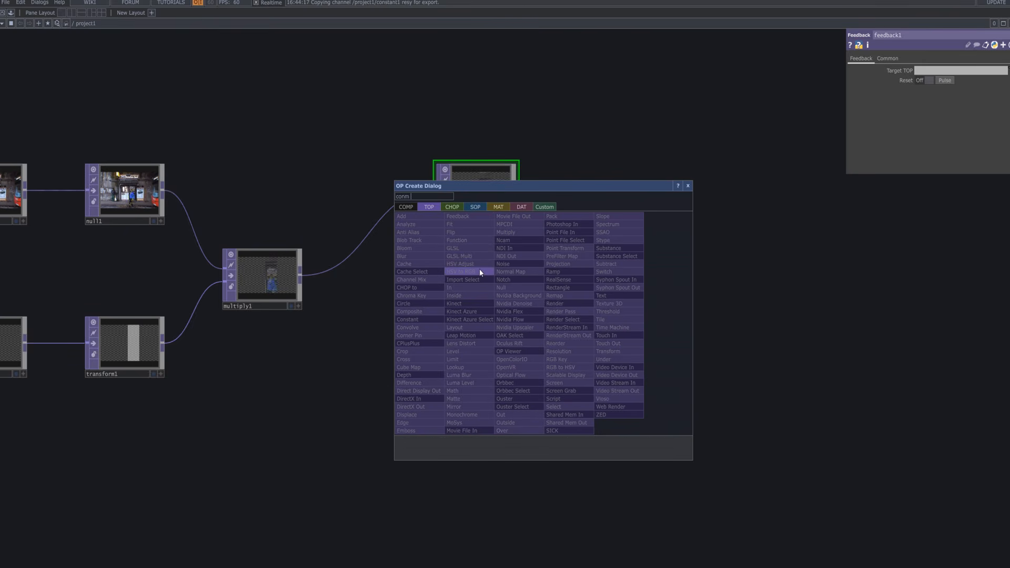
key(BackSpace)
key(BackSpace)
Place Composite TOP comp1 and wire both feedback1 and multiply1 into it.
text(m)
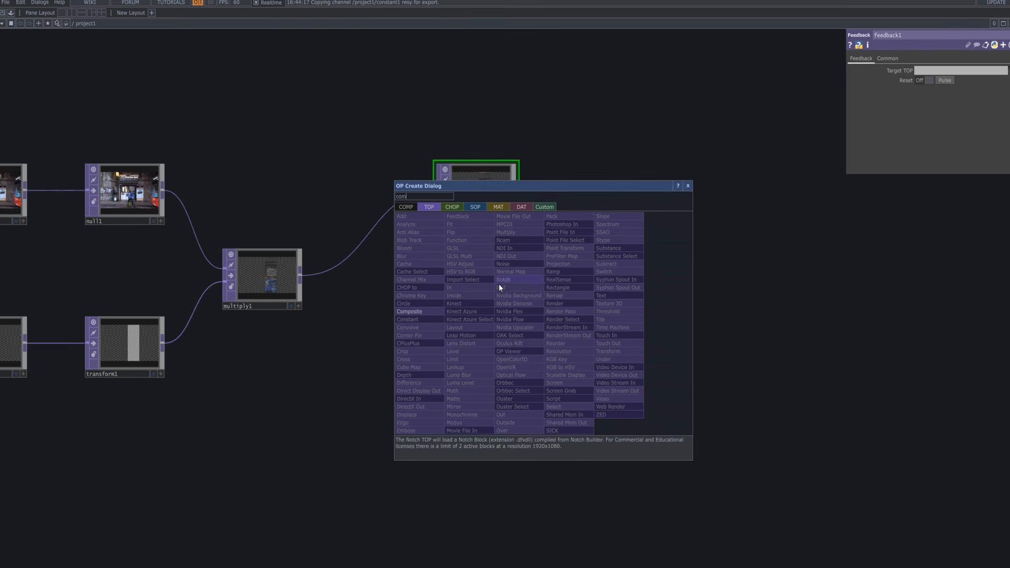
click(431, 312)
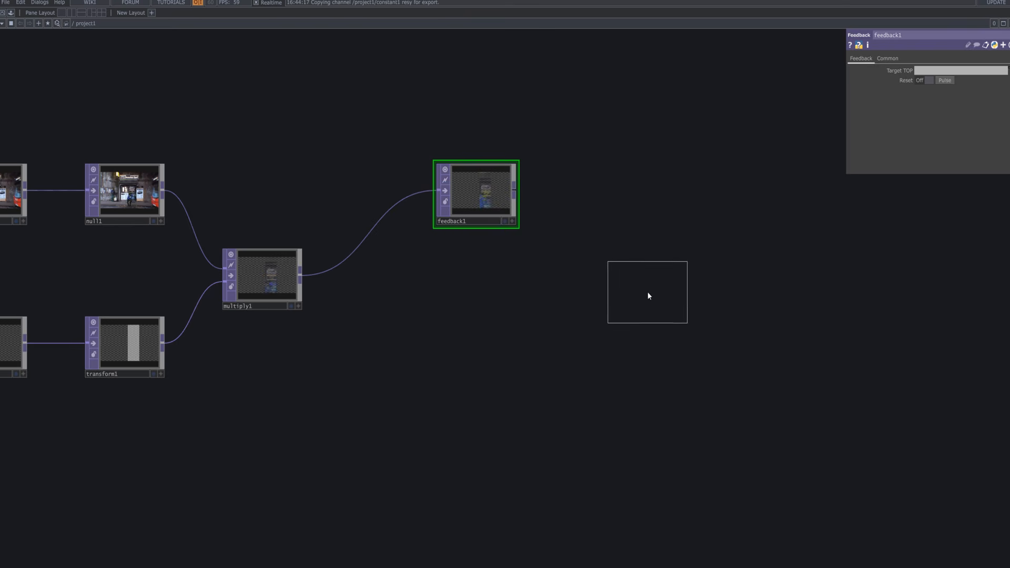
click(648, 295)
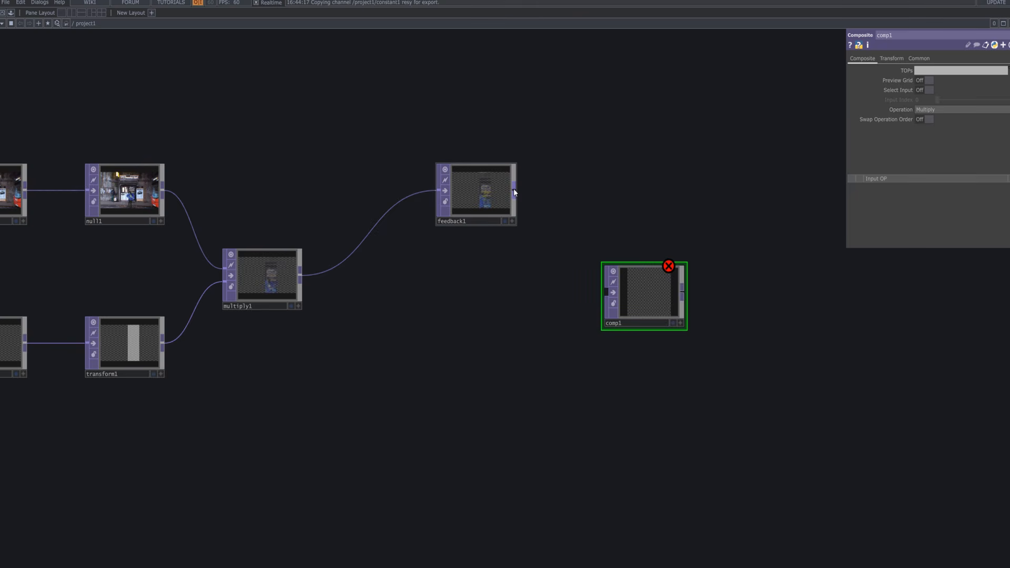
drag(513, 189, 604, 294)
drag(304, 275, 607, 294)
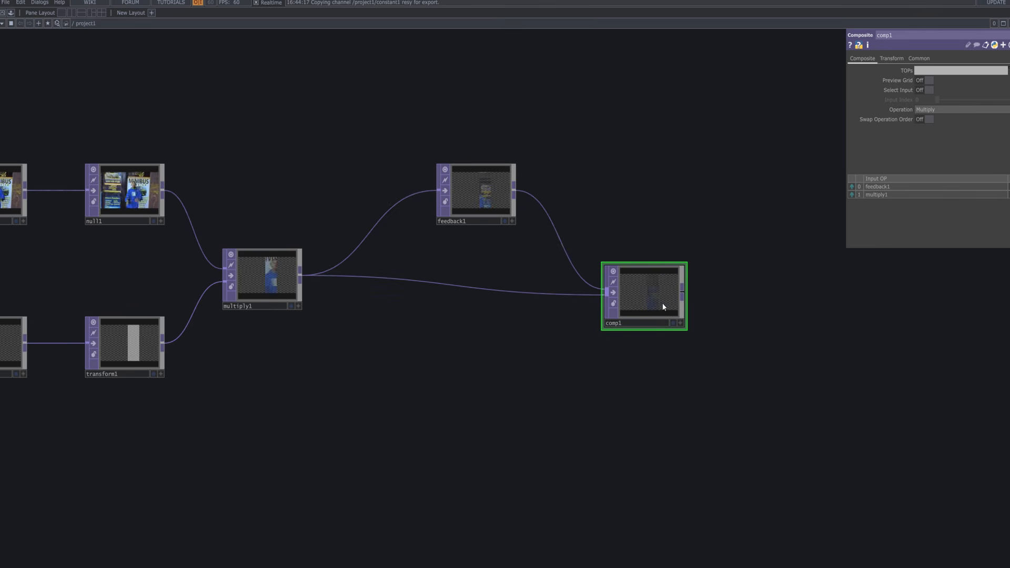
Make multiply1 comp1's first input and set the composite Operation to Over.
click(852, 195)
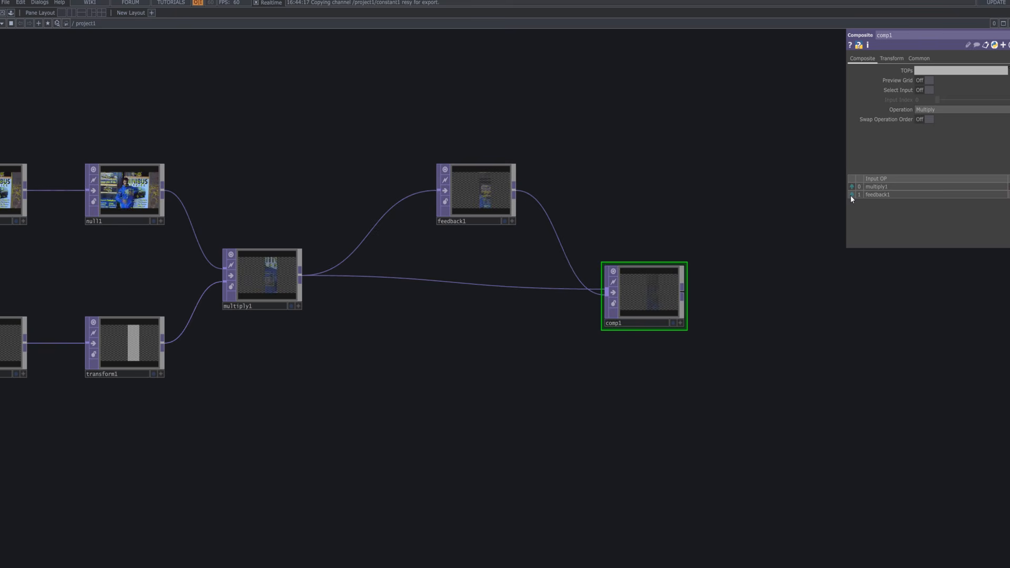
scroll(646, 292, up, 3)
scroll(652, 293, up, 5)
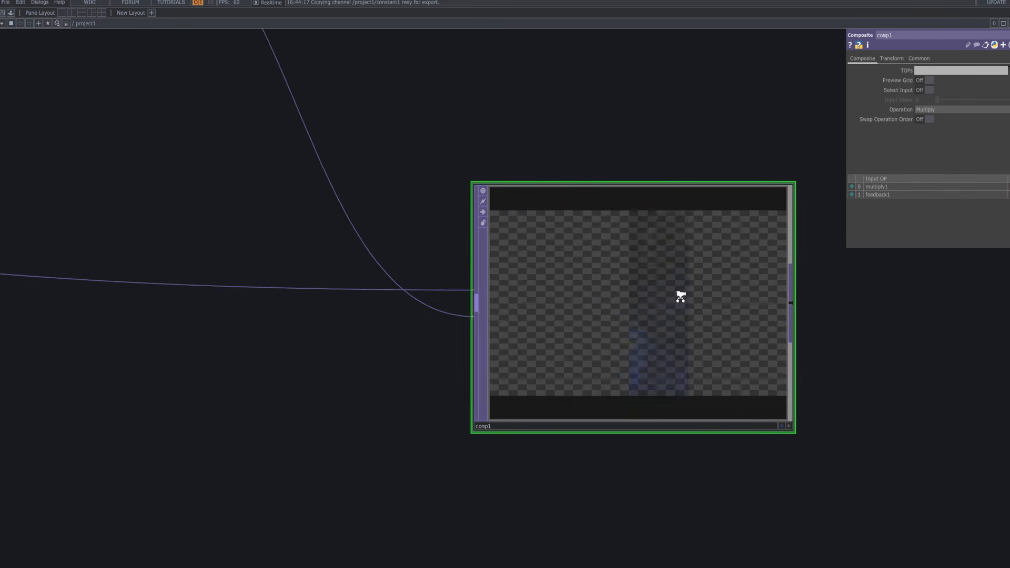
scroll(695, 306, down, 5)
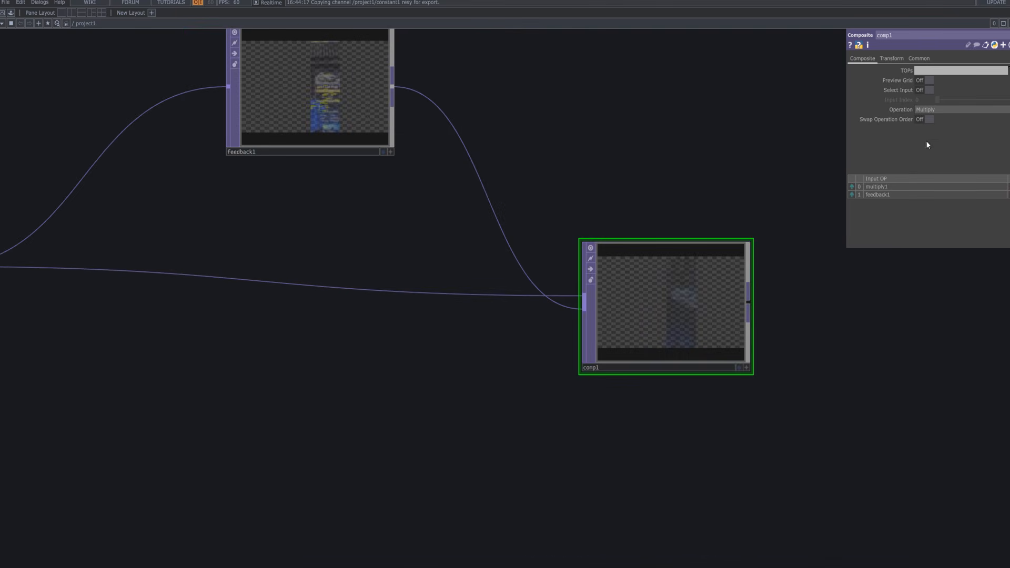
click(947, 112)
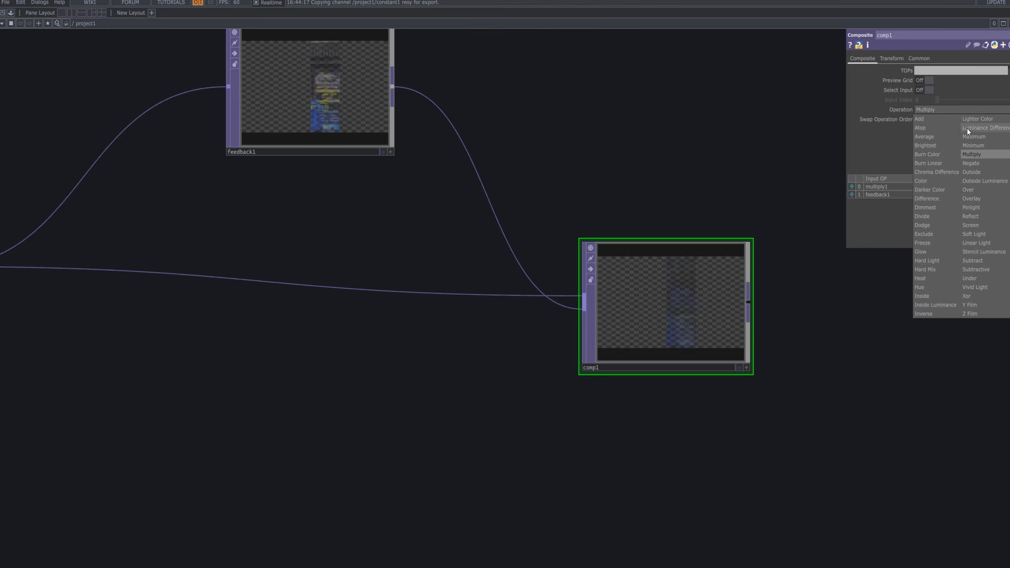
click(968, 189)
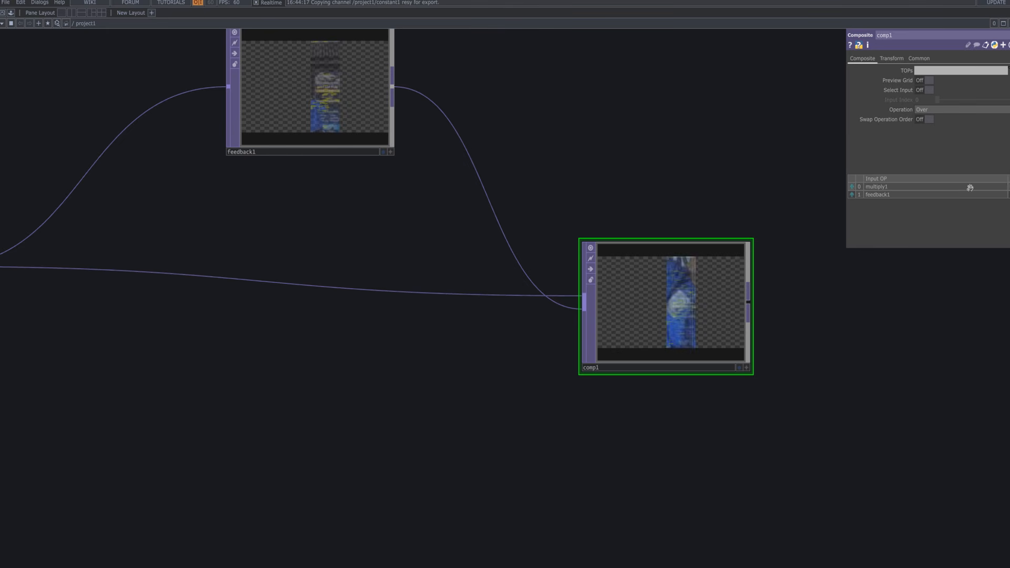
scroll(724, 324, down, 3)
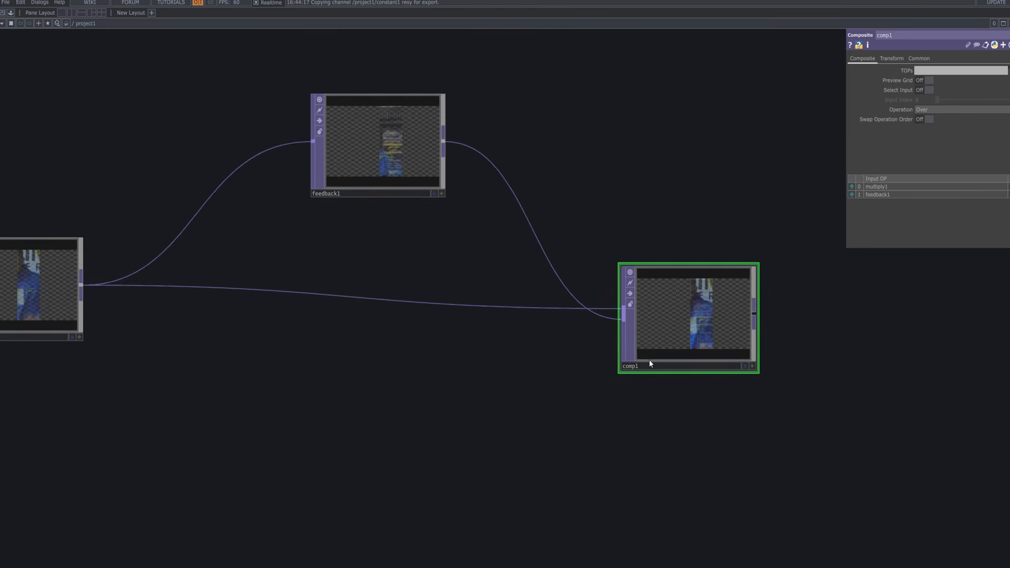
click(740, 365)
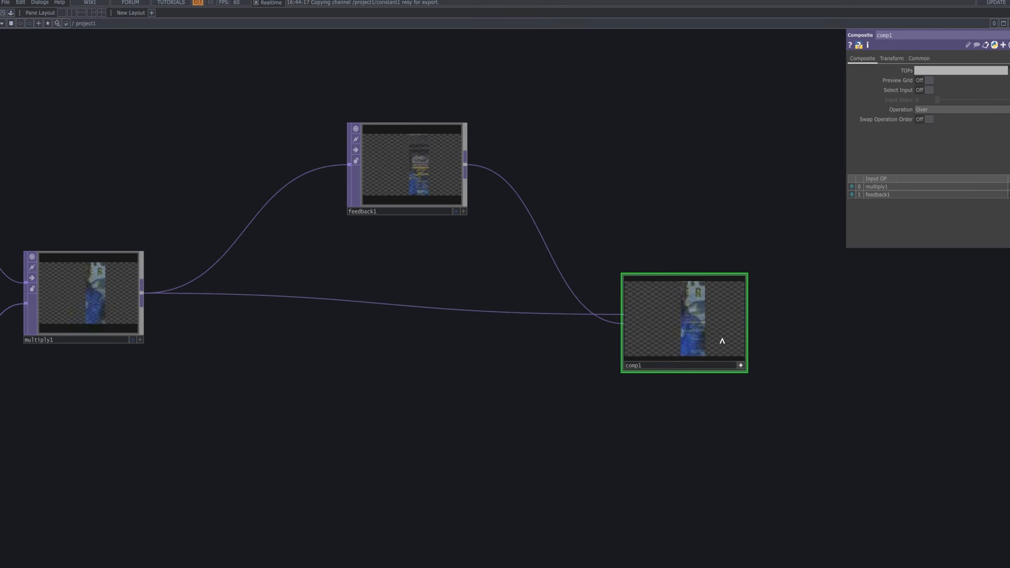
click(740, 365)
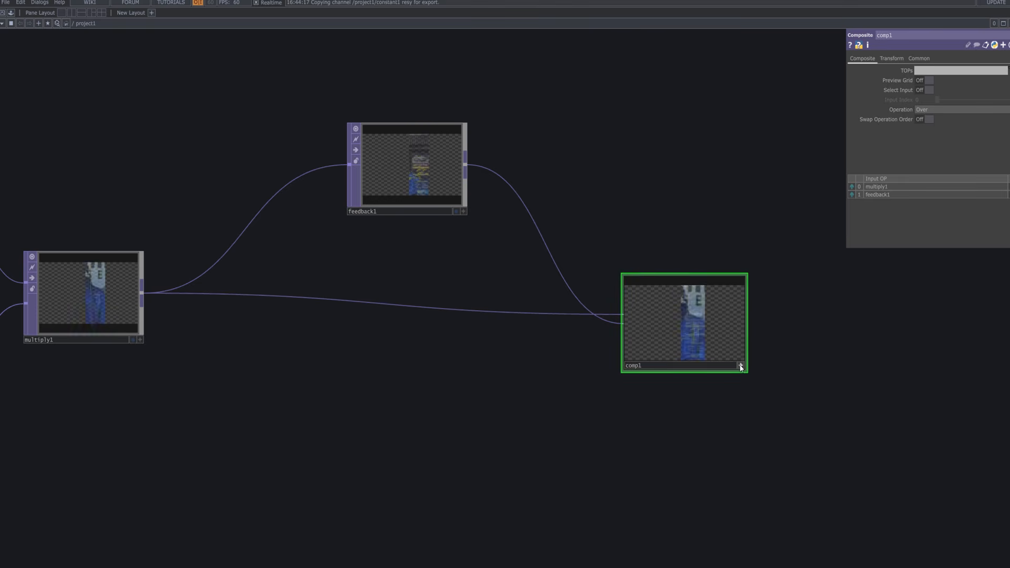
Set feedback1's Target TOP to comp1, pulse Reset, and spread comp1 and feedback1 apart.
mouse_move(715, 333)
mouse_down()
mouse_move(422, 162)
mouse_move(868, 101)
mouse_move(946, 71)
mouse_up()
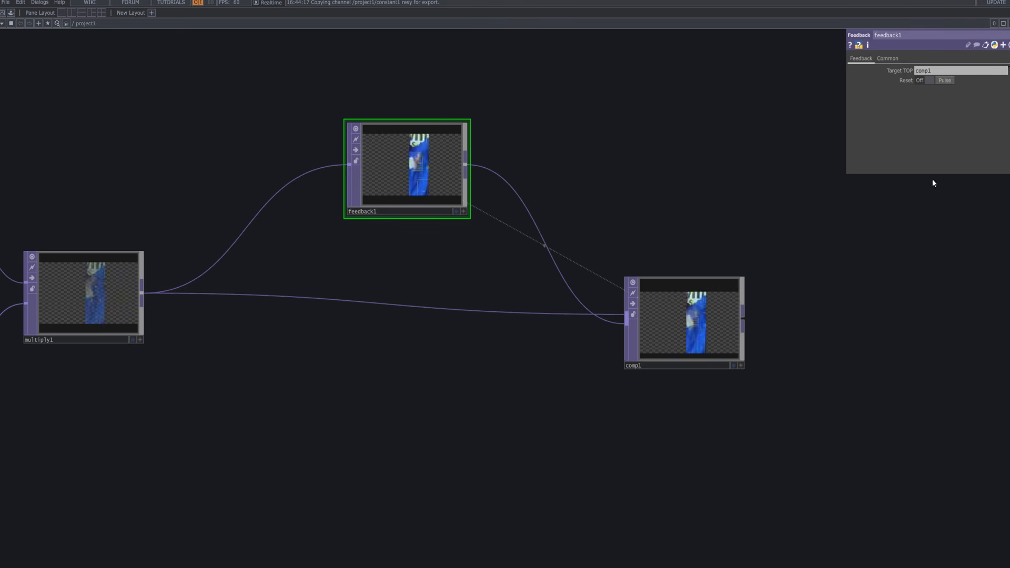
click(951, 83)
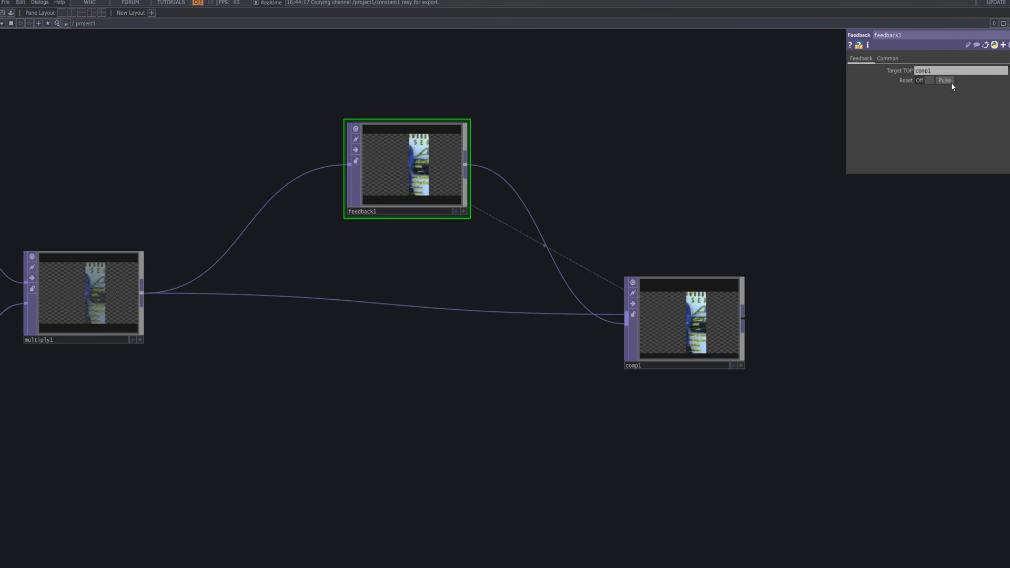
drag(694, 287, 718, 287)
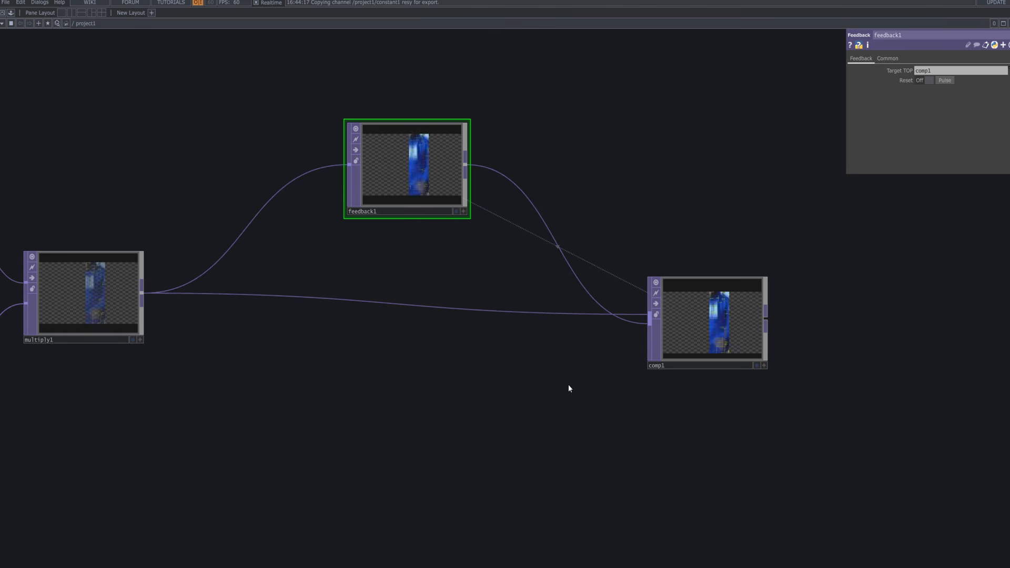
drag(699, 324, 768, 327)
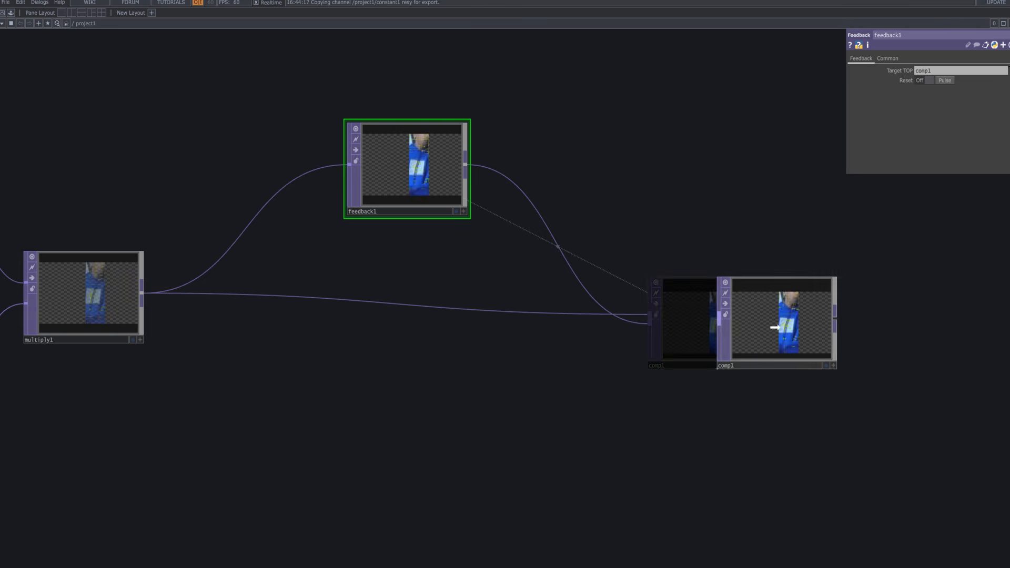
scroll(582, 383, down, 3)
drag(502, 245, 403, 226)
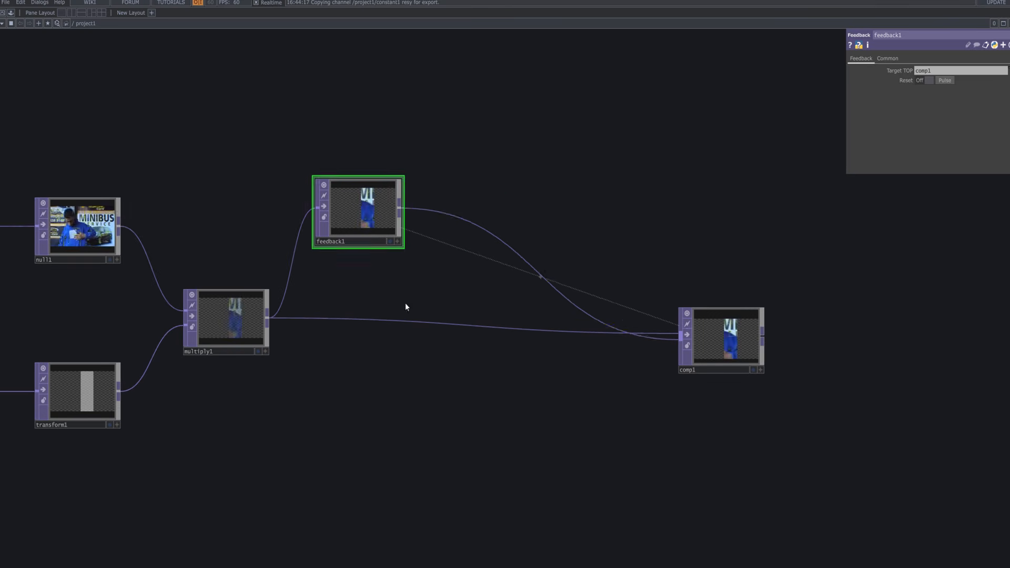
drag(725, 332, 757, 333)
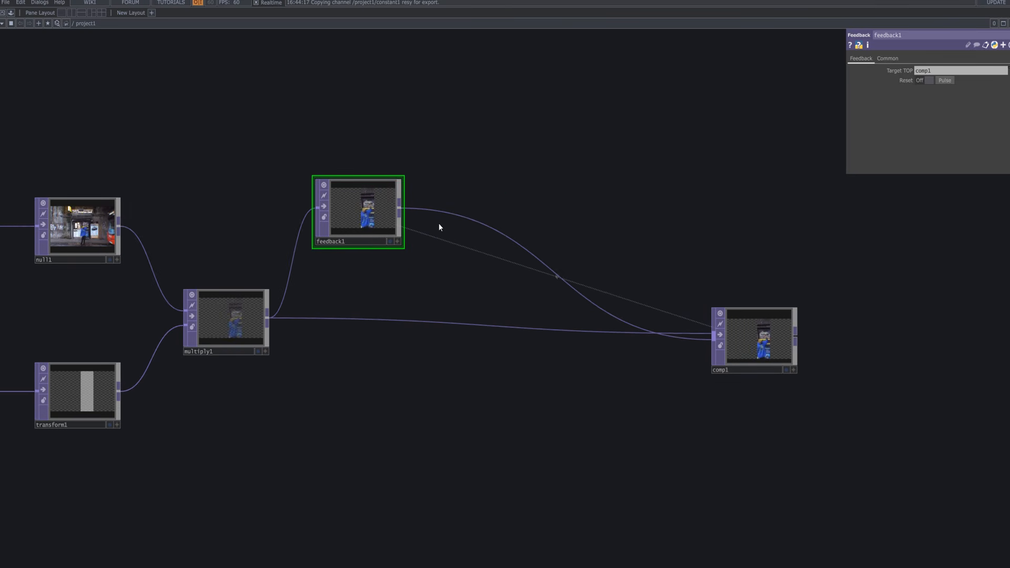
Insert a Blur TOP, blur1, on the wire between feedback1 and comp1.
right_click(449, 213)
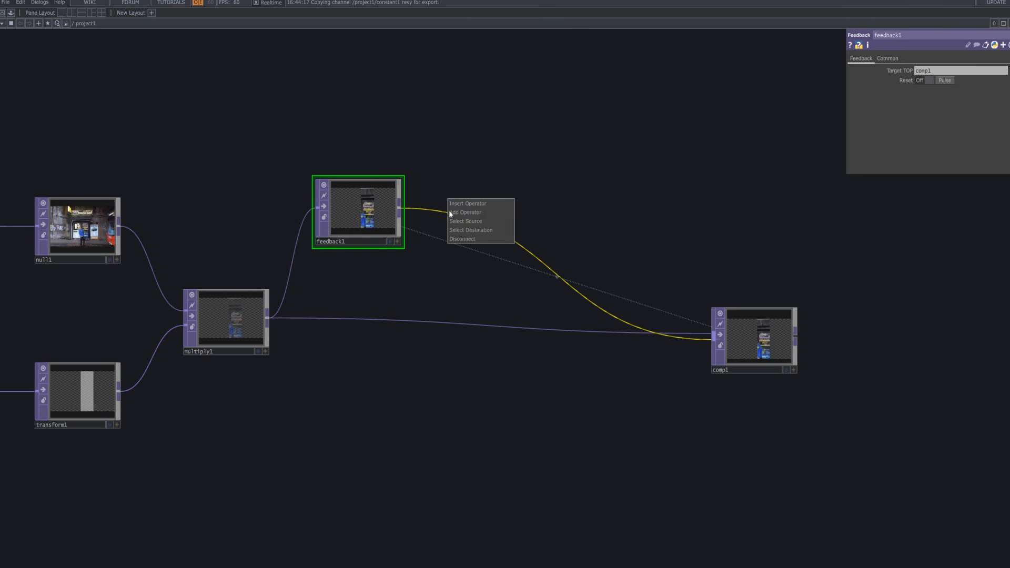
click(452, 204)
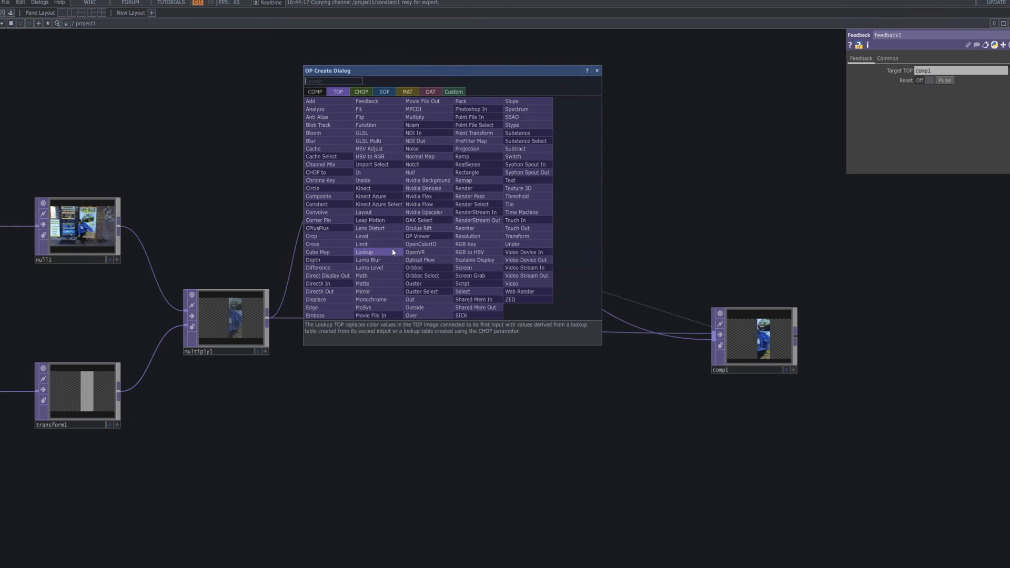
click(332, 145)
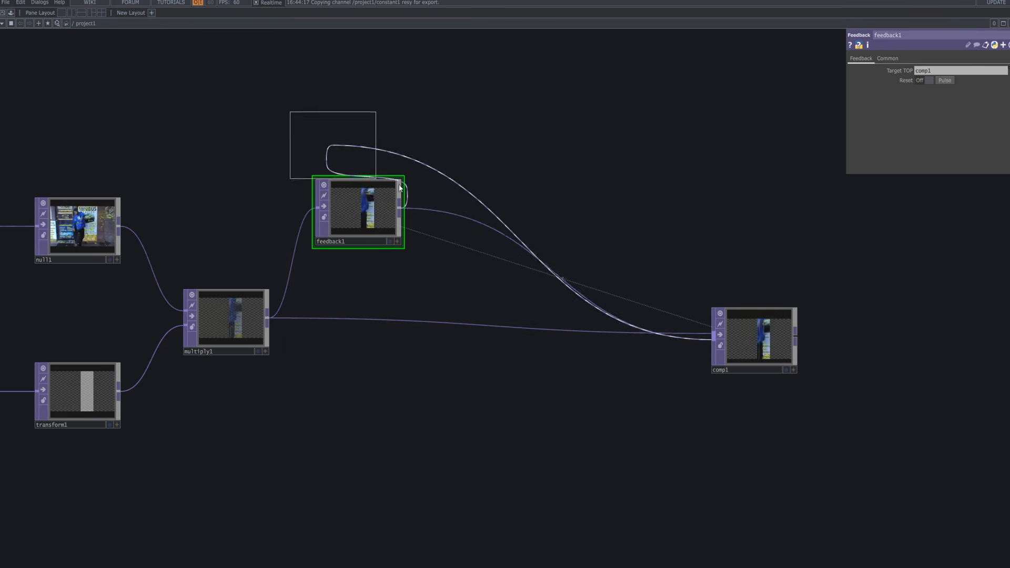
click(479, 221)
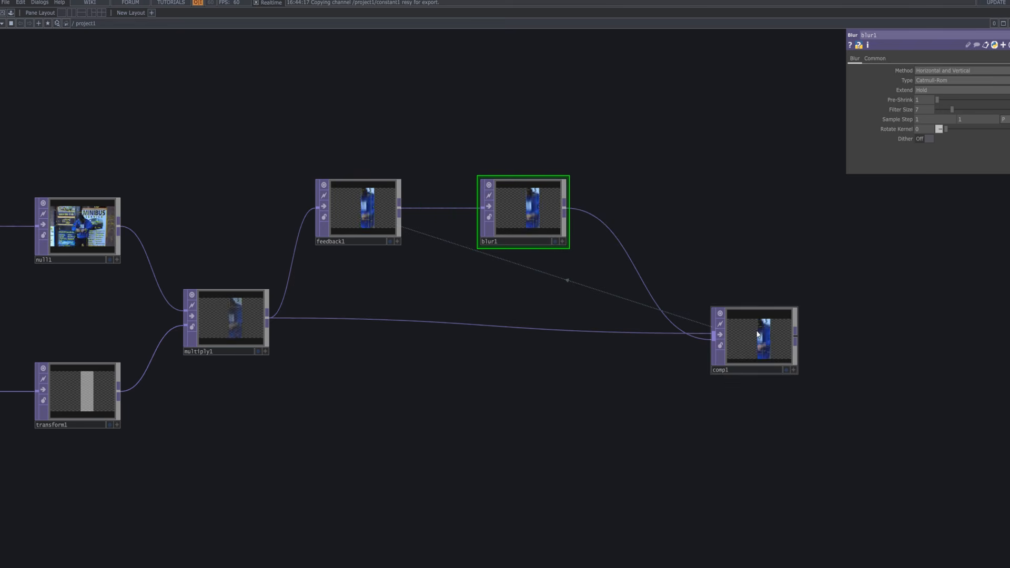
drag(658, 214, 571, 224)
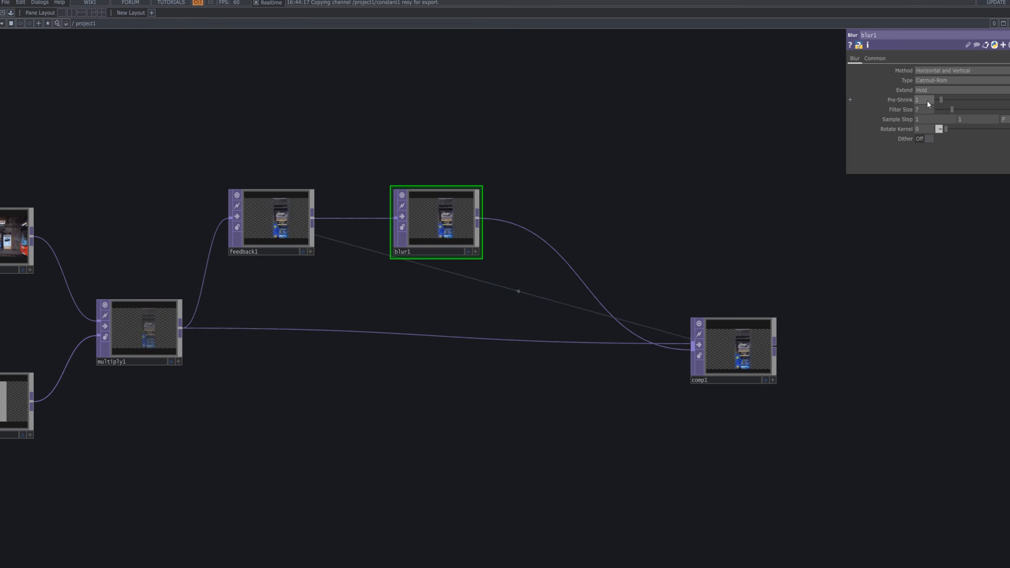
Lower blur1's Pre-Shrink from 2 to 1 and centre blur1 in the view.
scroll(480, 222, up, 4)
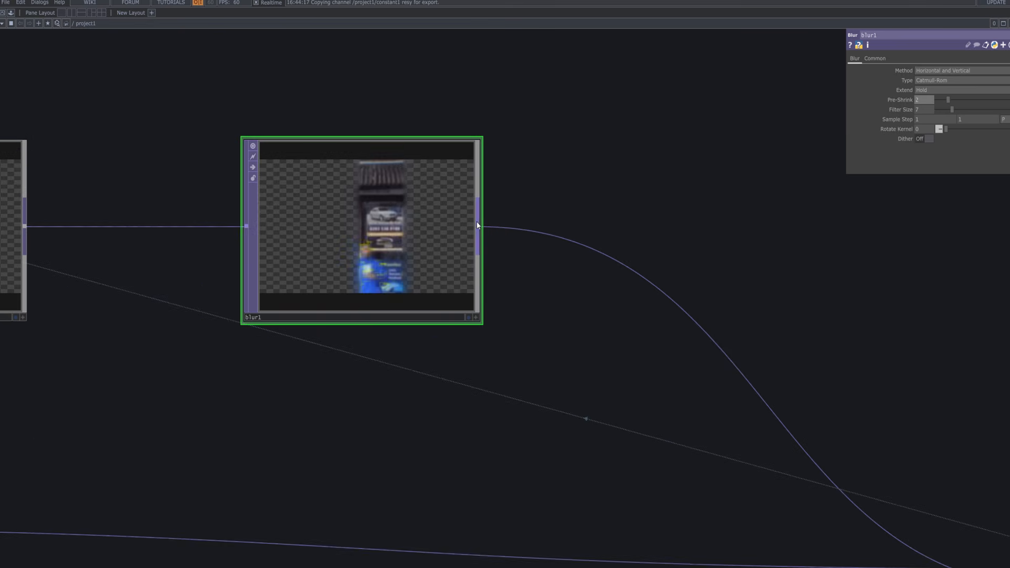
scroll(443, 254, up, 5)
drag(702, 310, 972, 387)
drag(970, 103, 858, 105)
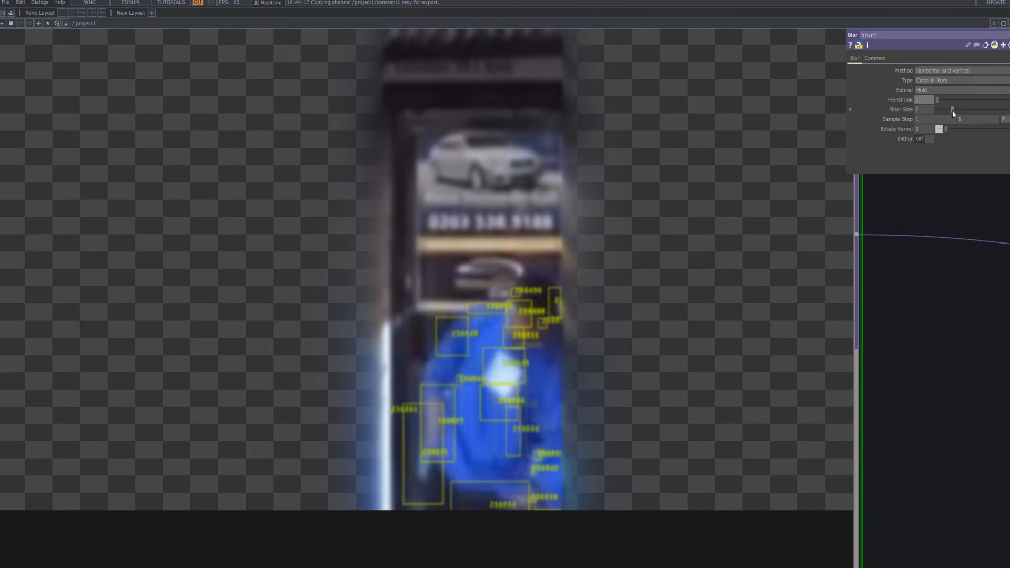
scroll(442, 261, down, 5)
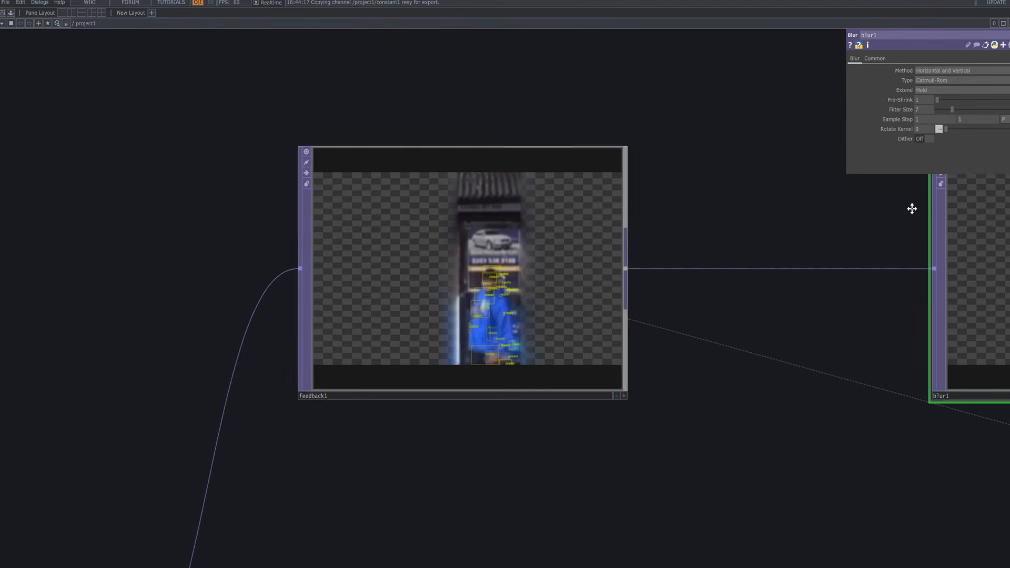
drag(867, 208, 302, 205)
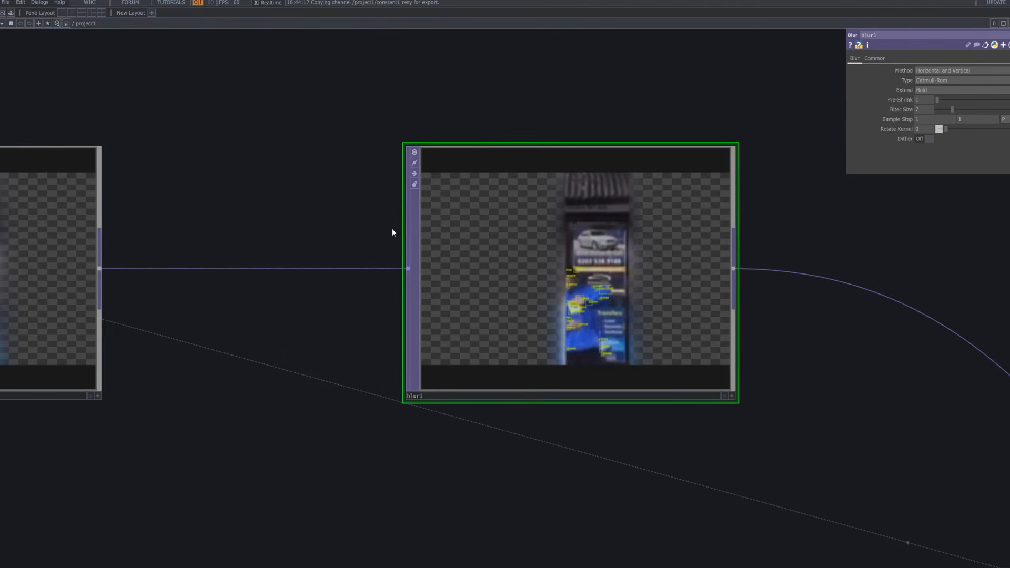
scroll(392, 229, down, 3)
scroll(402, 230, down, 4)
drag(453, 241, 436, 241)
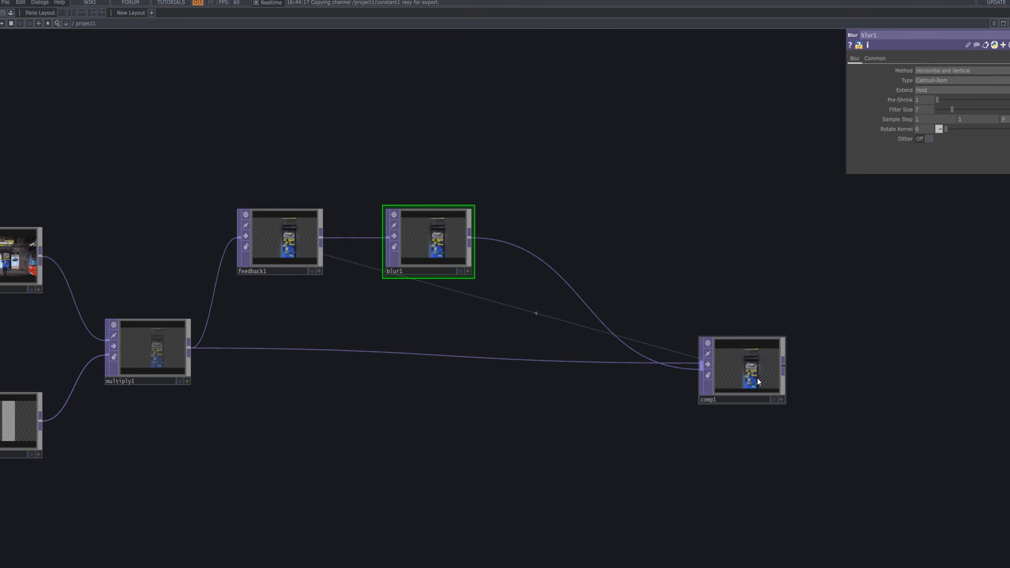
Insert Transform TOP transform2 between blur1 and comp1, tidy the nodes, and display its output.
right_click(510, 244)
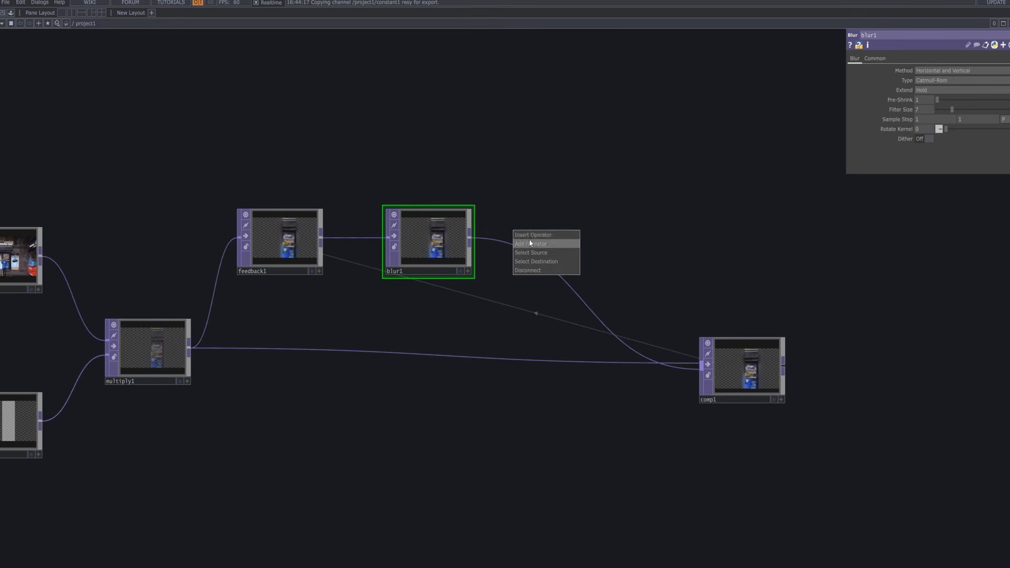
click(530, 244)
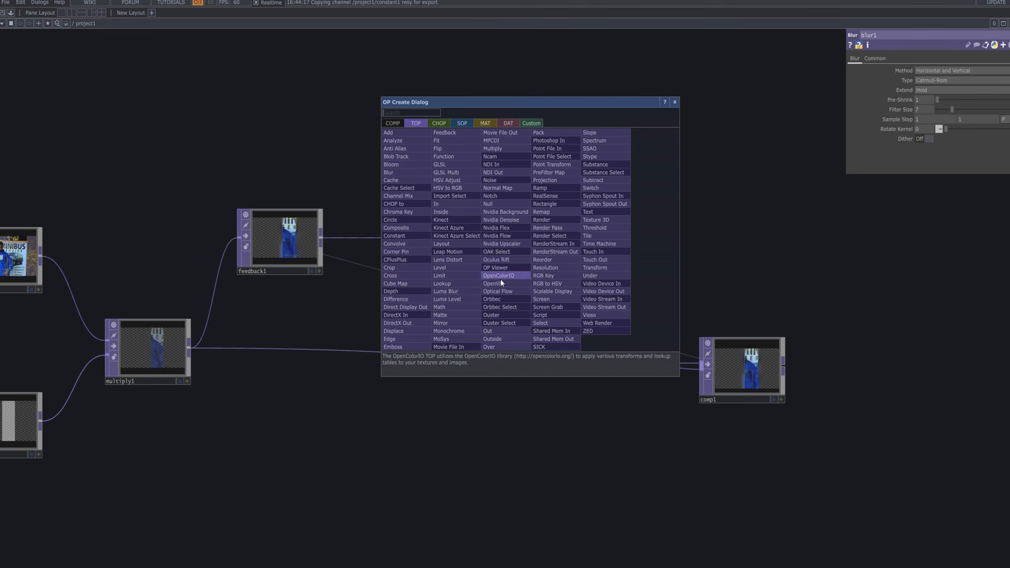
click(605, 268)
click(594, 238)
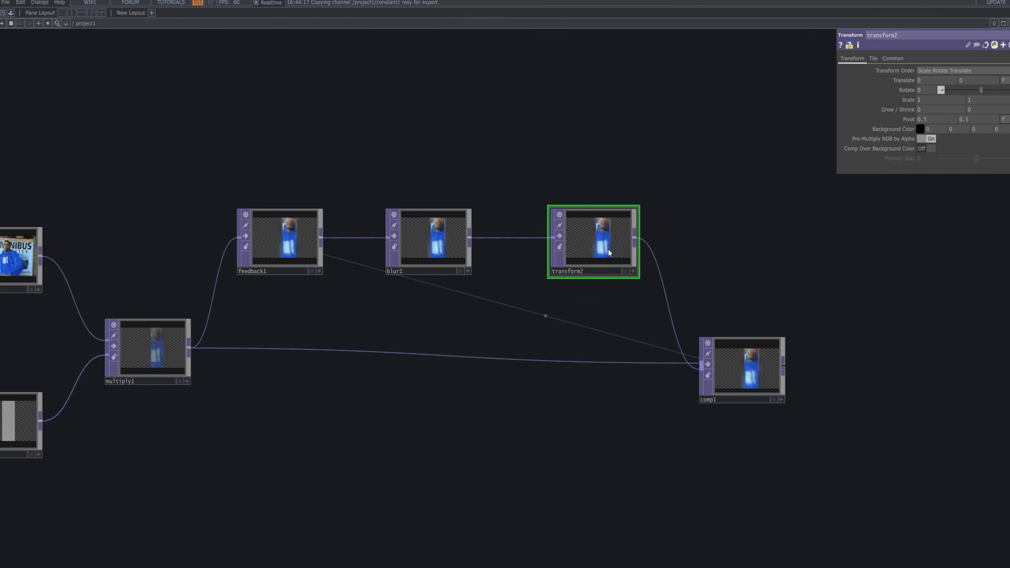
drag(611, 254, 593, 253)
drag(452, 237, 470, 237)
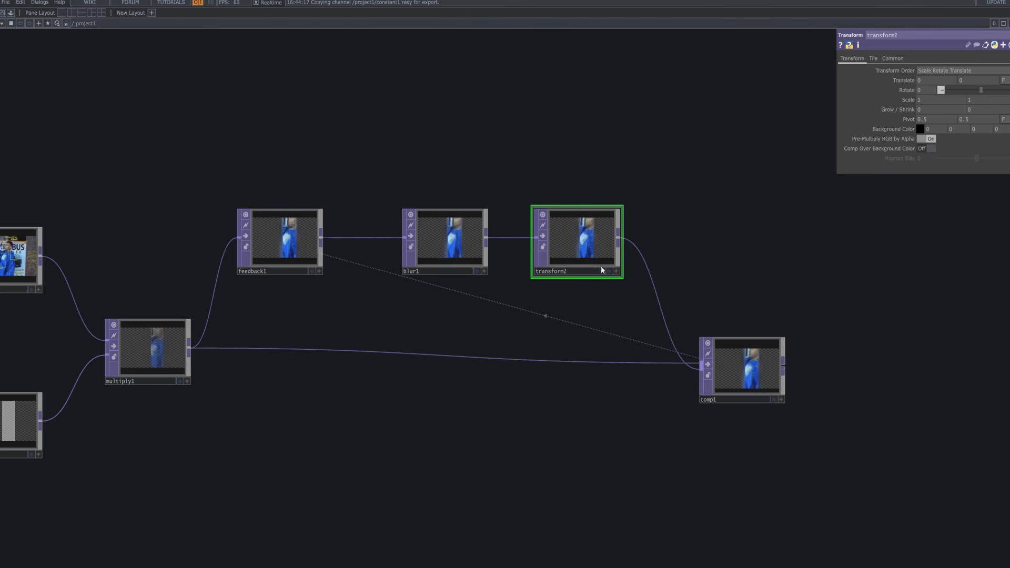
click(609, 270)
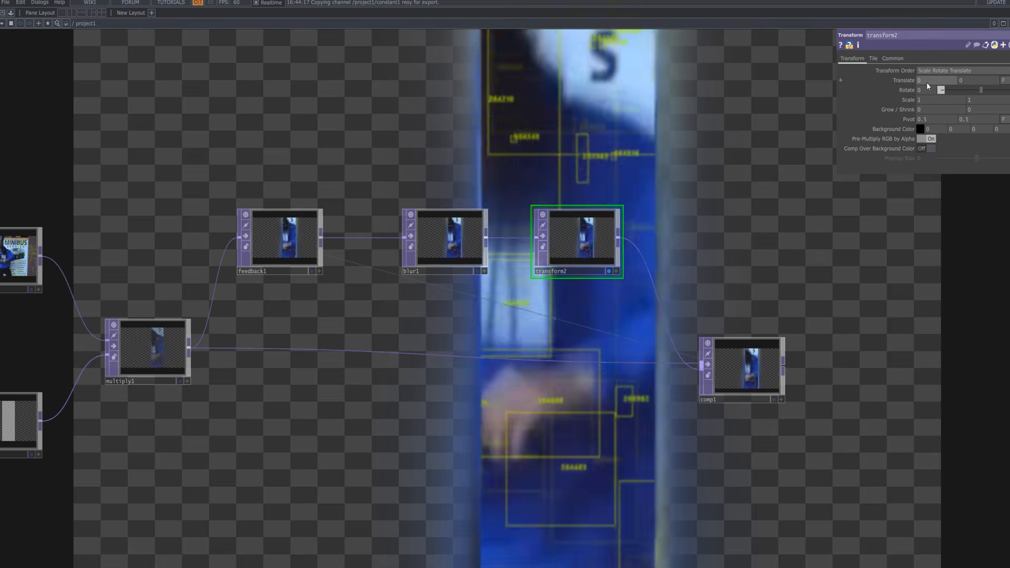
Give transform2 translate x -0.002, rotate 360 and scale 1.1 by 1, then hide its display.
middle_drag(926, 82, 925, 62)
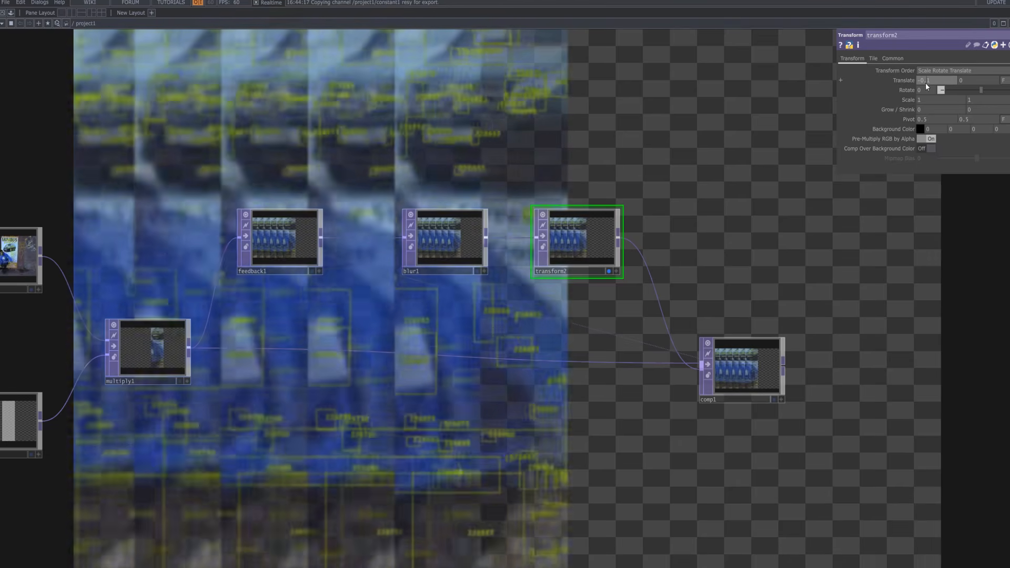
text(002)
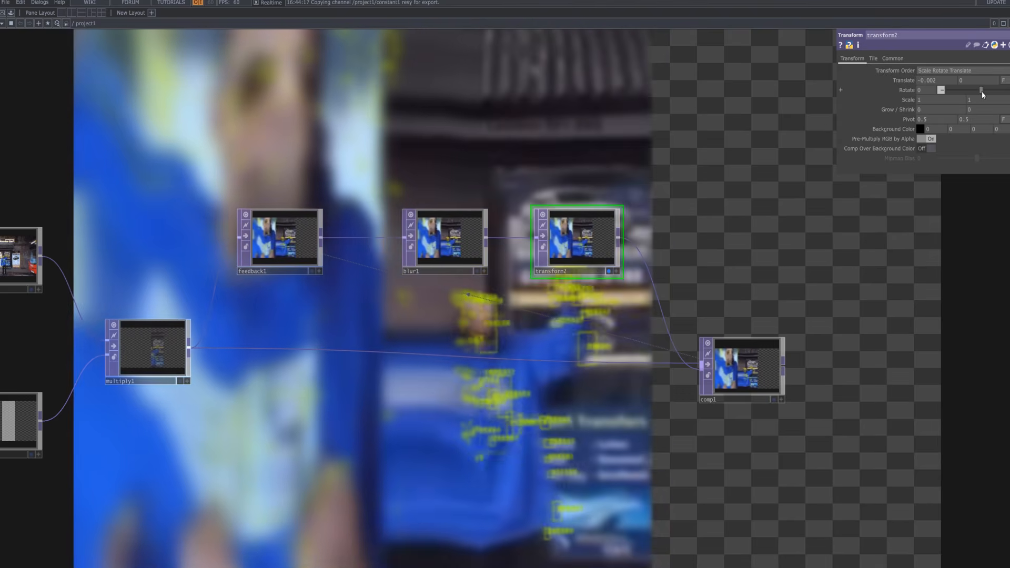
drag(981, 91, 1009, 91)
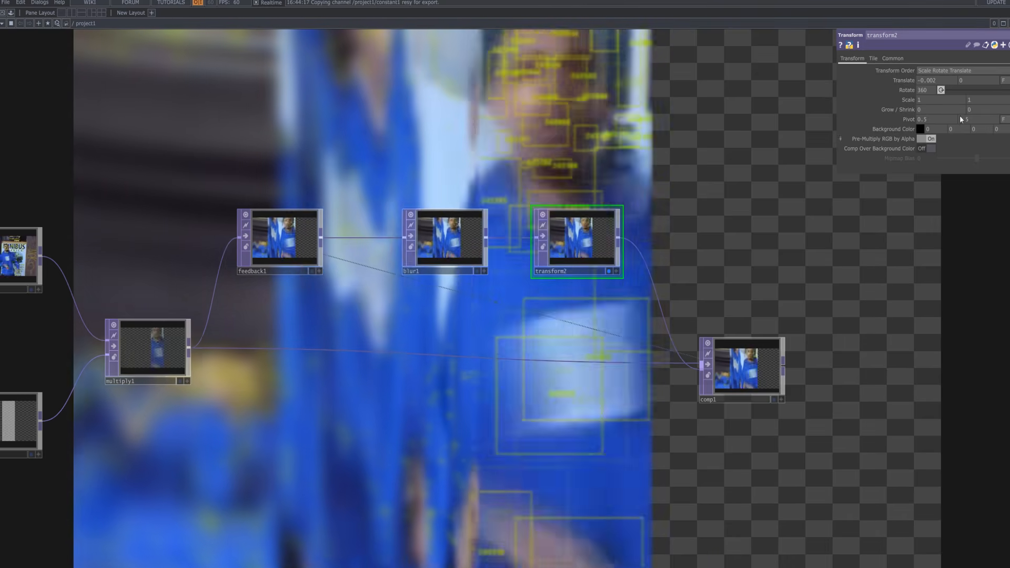
middle_drag(912, 99, 920, 99)
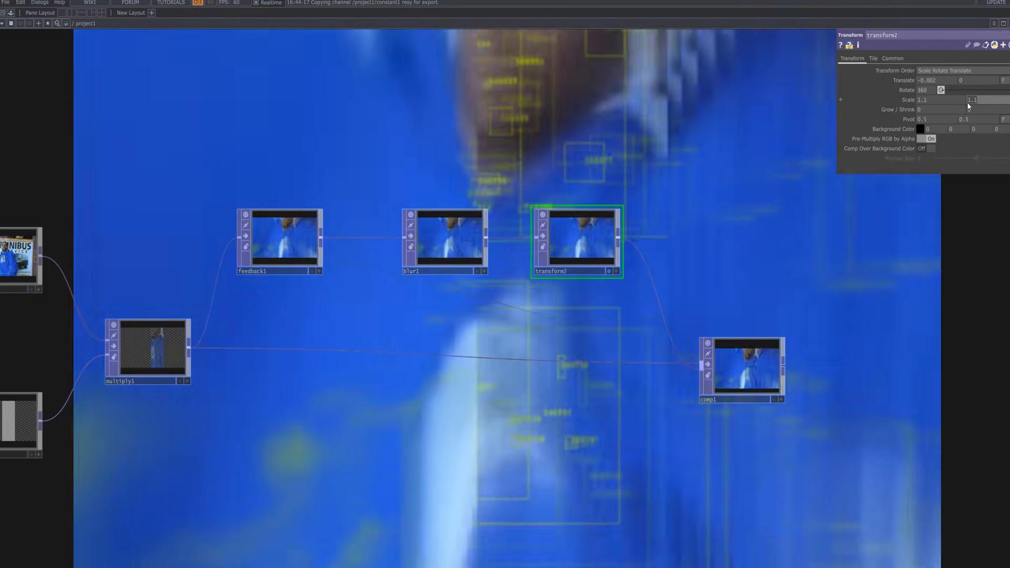
text(1)
click(775, 191)
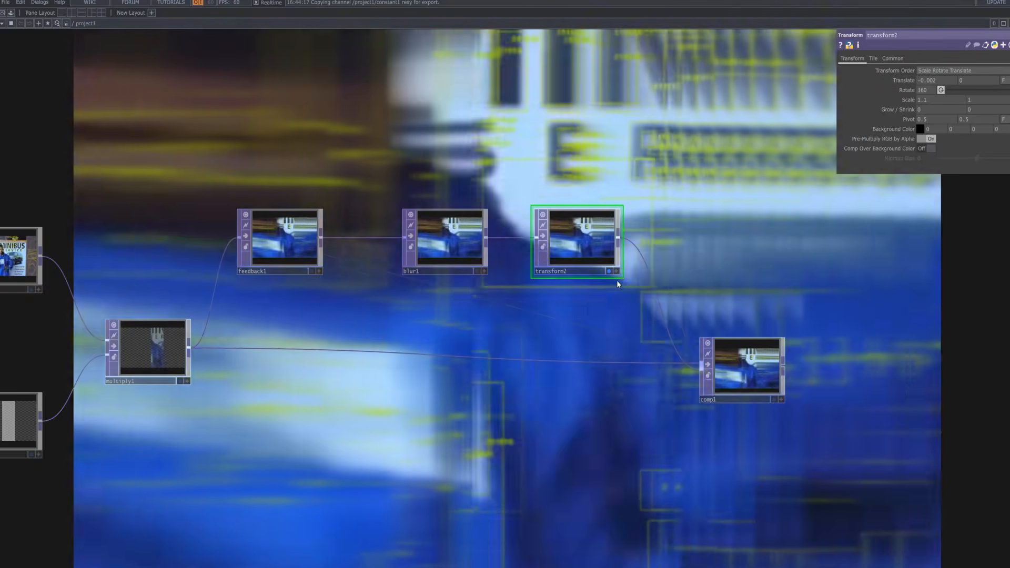
click(609, 271)
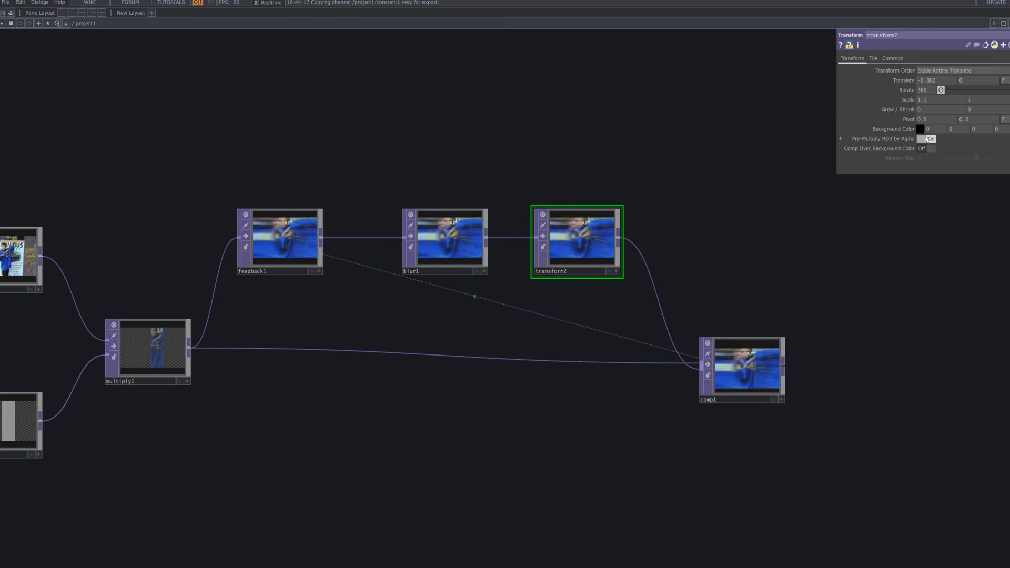
Turn Limit Tiles On for transform2 and show comp1's output as the network background.
click(873, 59)
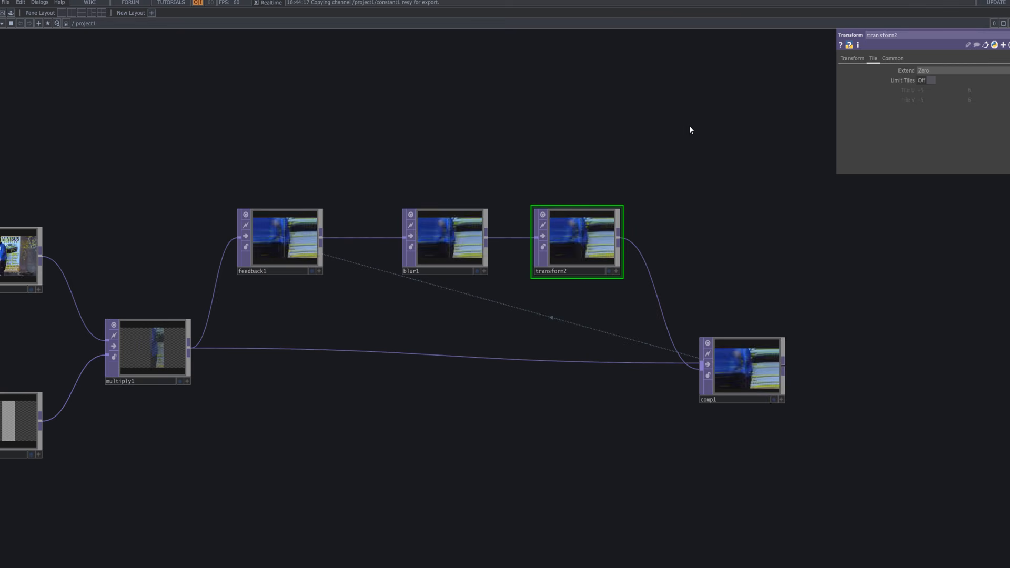
click(930, 79)
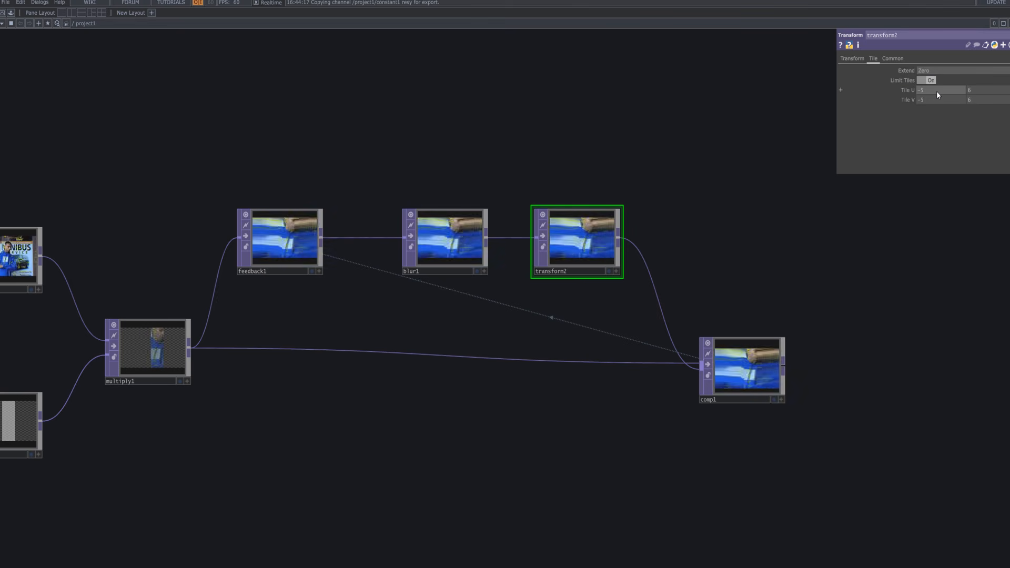
click(894, 60)
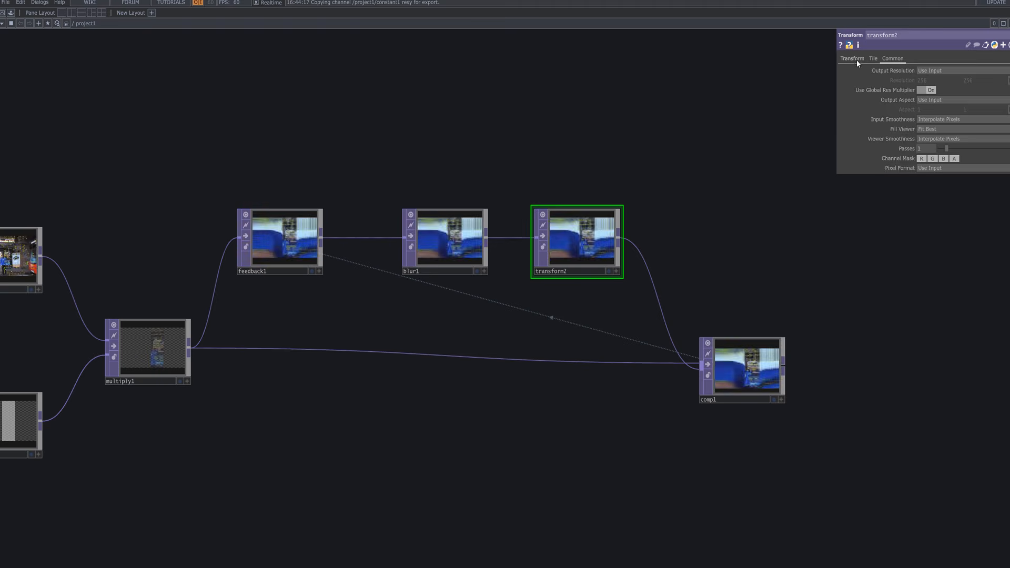
click(856, 59)
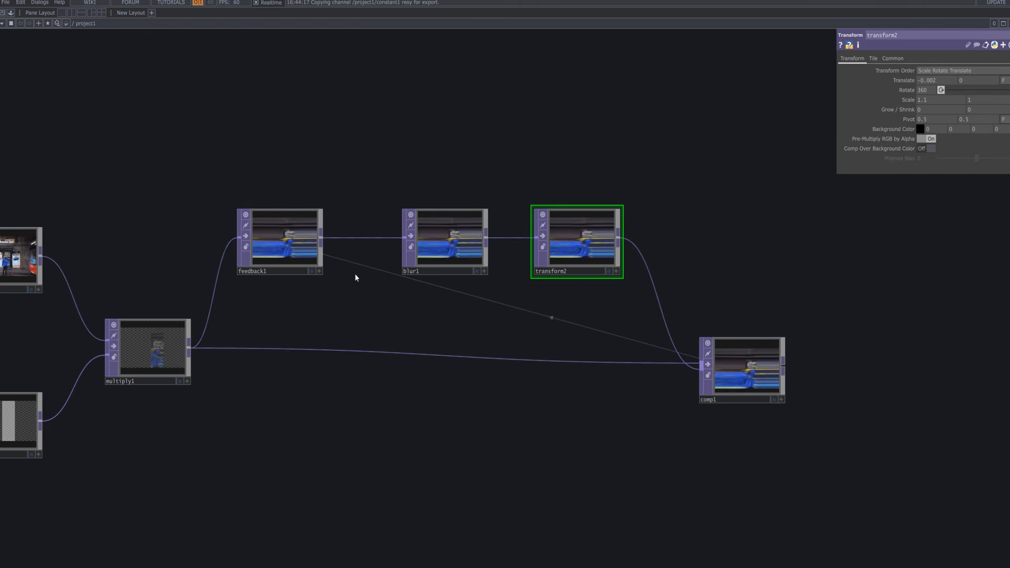
click(775, 399)
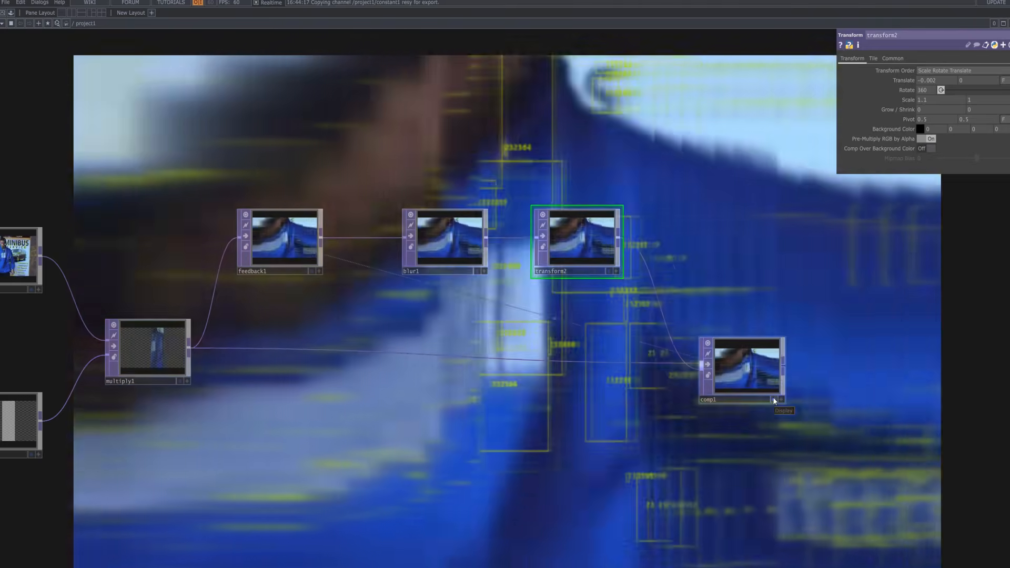
Hide comp1's background display and place a new Composite TOP, comp2, right of comp1.
click(773, 399)
drag(854, 340, 807, 336)
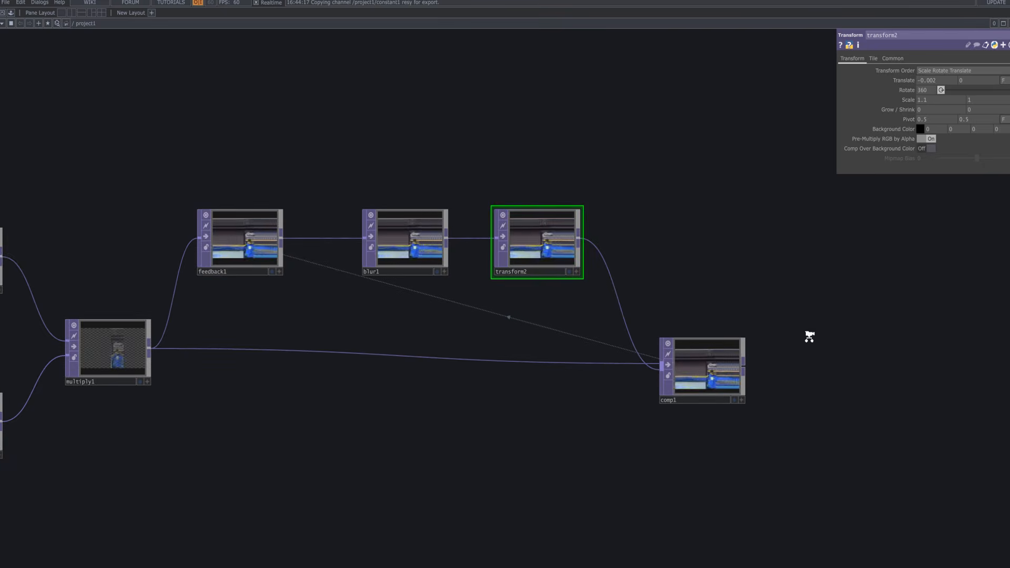
scroll(709, 309, down, 2)
drag(709, 310, 685, 270)
key(Tab)
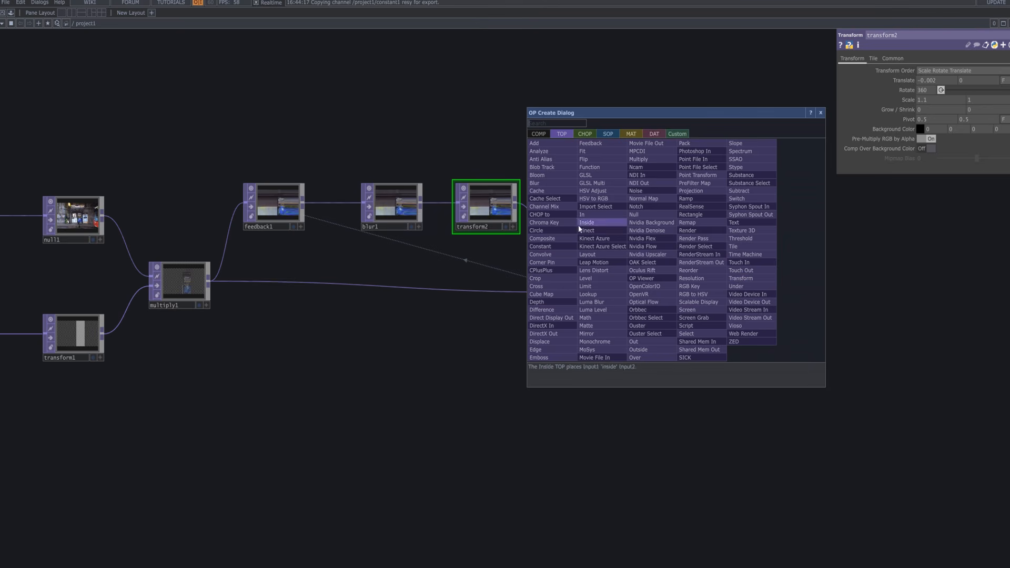
text(com)
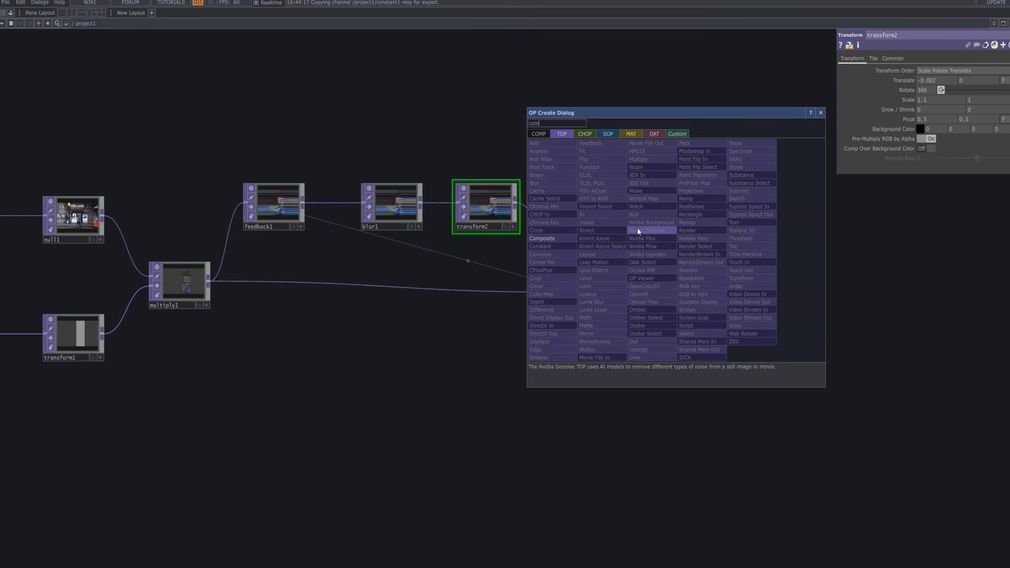
click(542, 238)
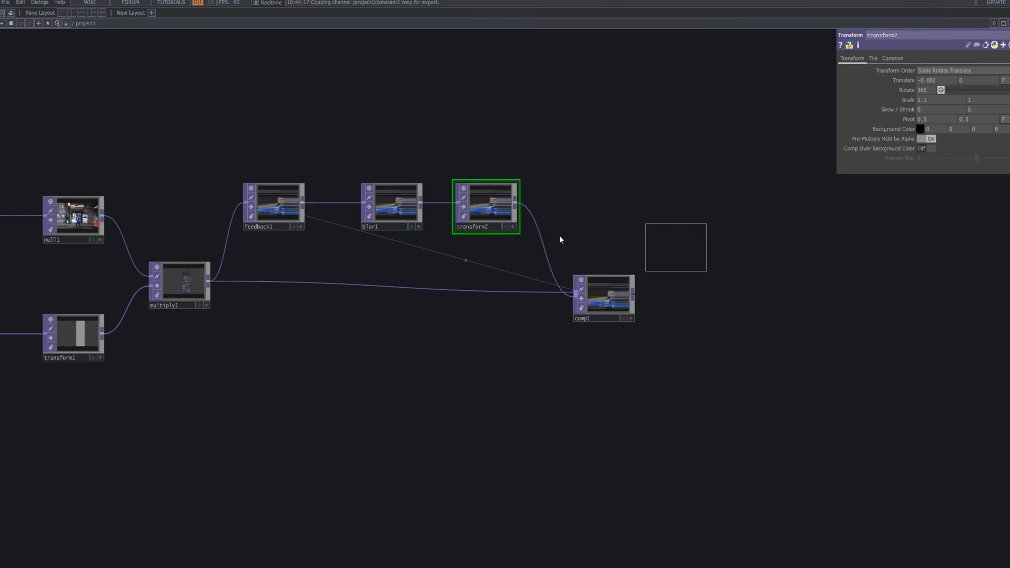
click(733, 204)
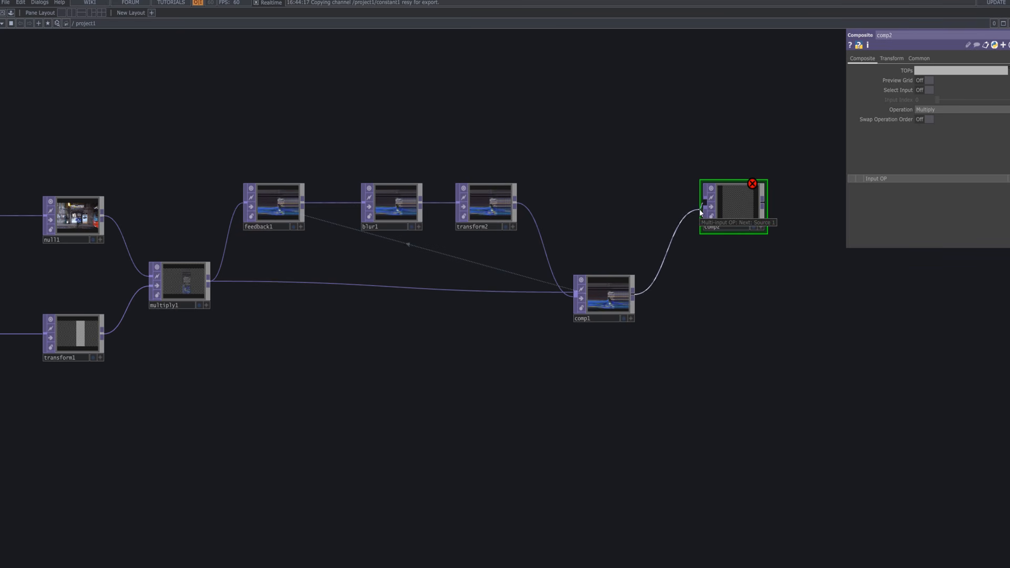
Wire comp1 into comp2's first input and moviefilein1 into its second.
click(699, 210)
scroll(727, 292, down, 3)
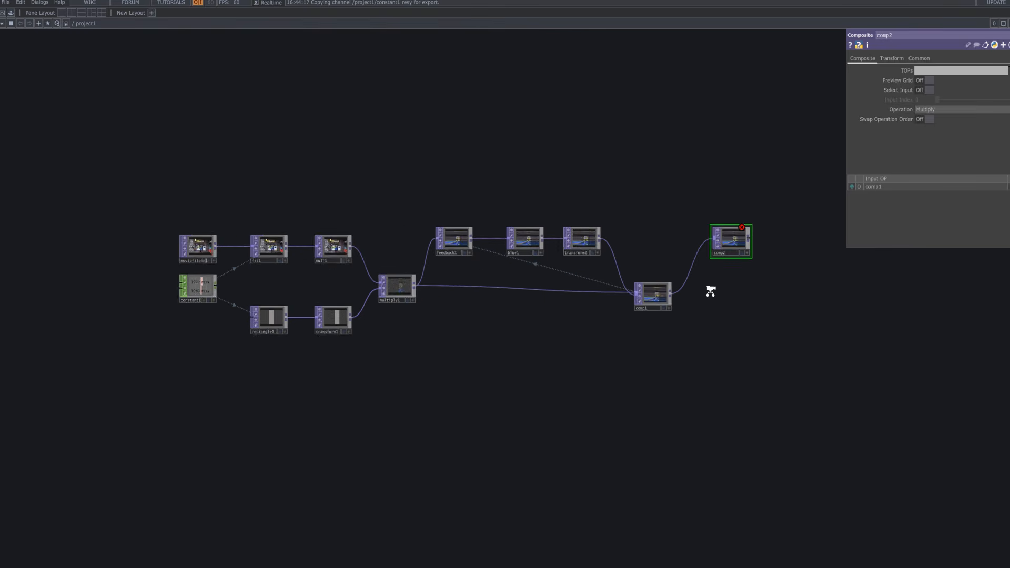
scroll(711, 290, down, 1)
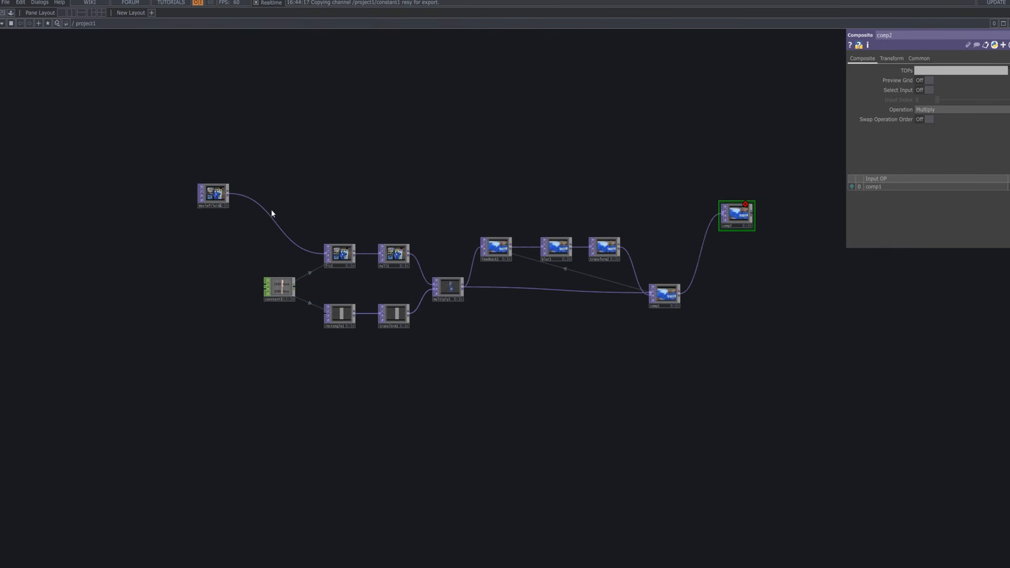
click(720, 215)
drag(747, 222, 753, 210)
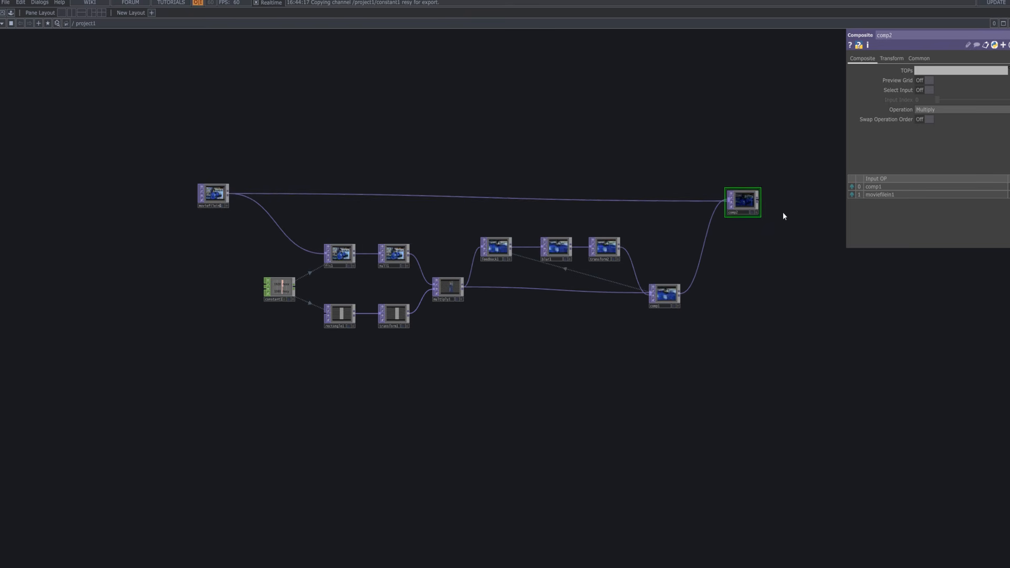
scroll(783, 216, up, 4)
Preview comp2 while trying Burn Color, Atop, Add, Multiply and Luminance Difference, settling on Over.
click(779, 242)
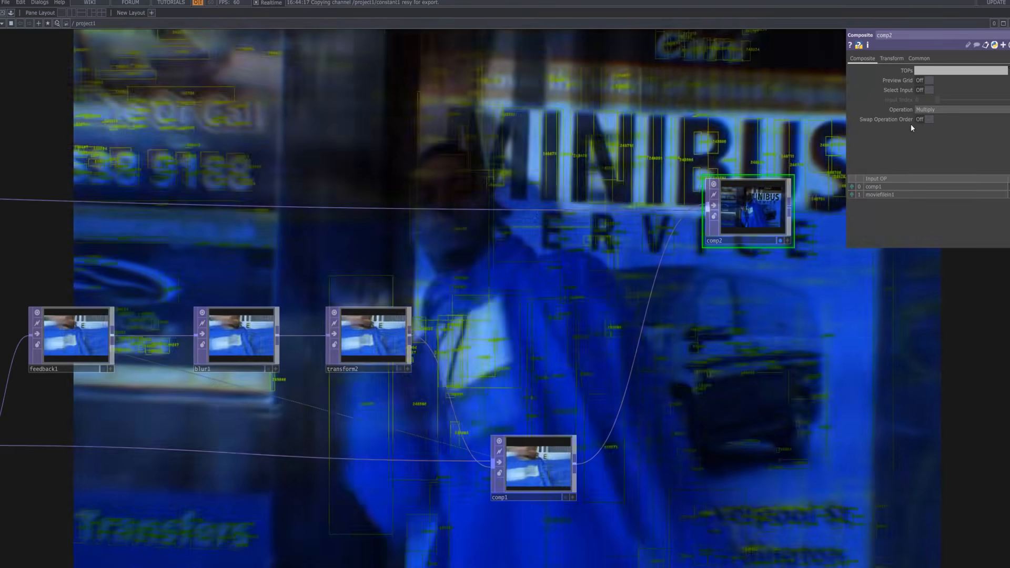
click(929, 110)
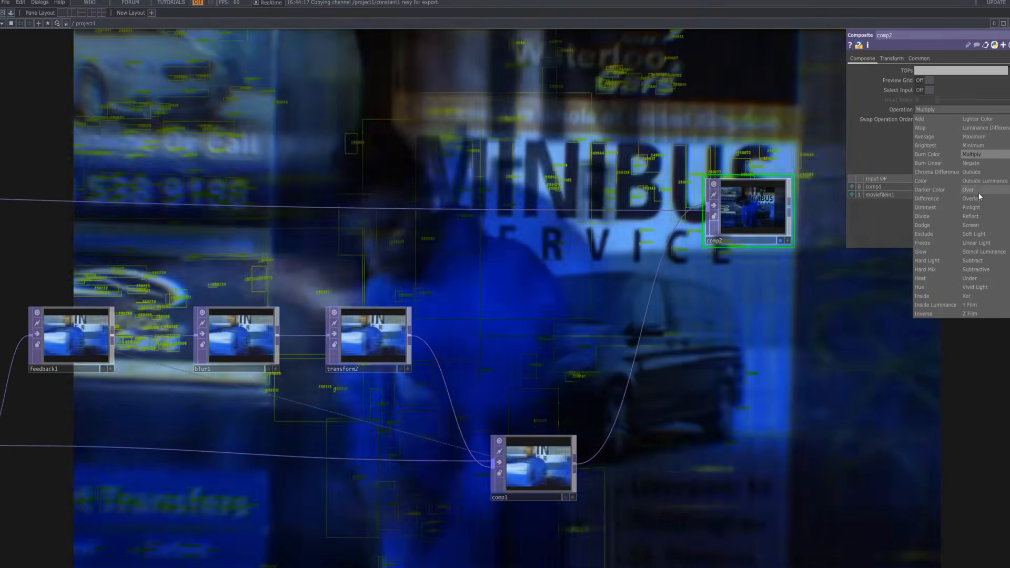
click(977, 190)
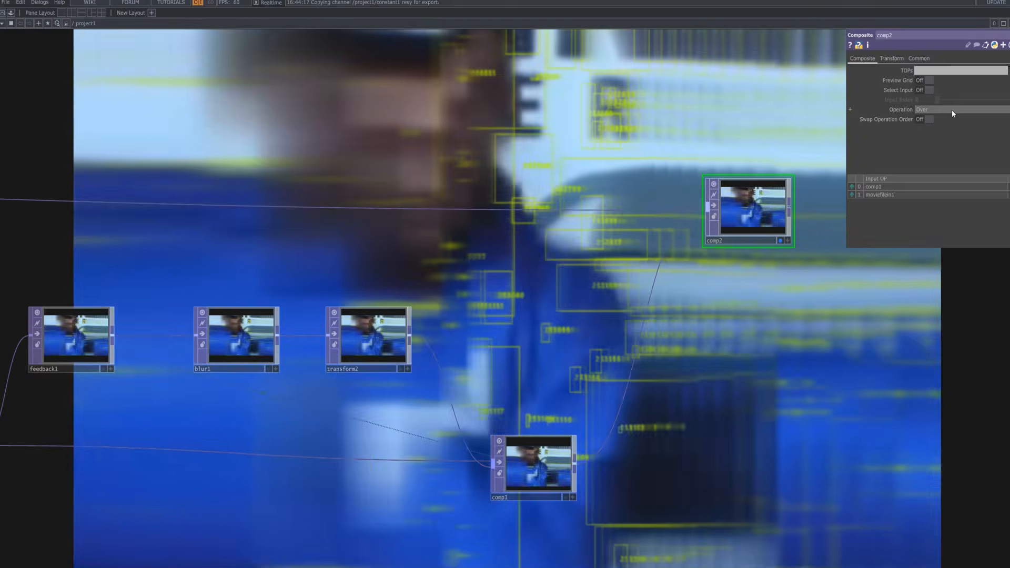
click(952, 109)
click(941, 156)
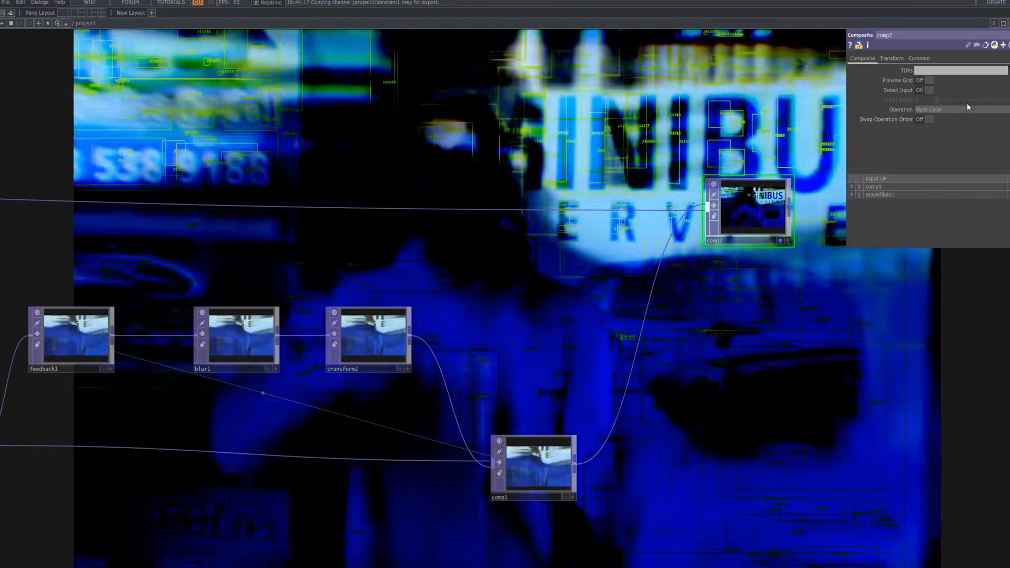
click(964, 109)
click(937, 122)
click(959, 108)
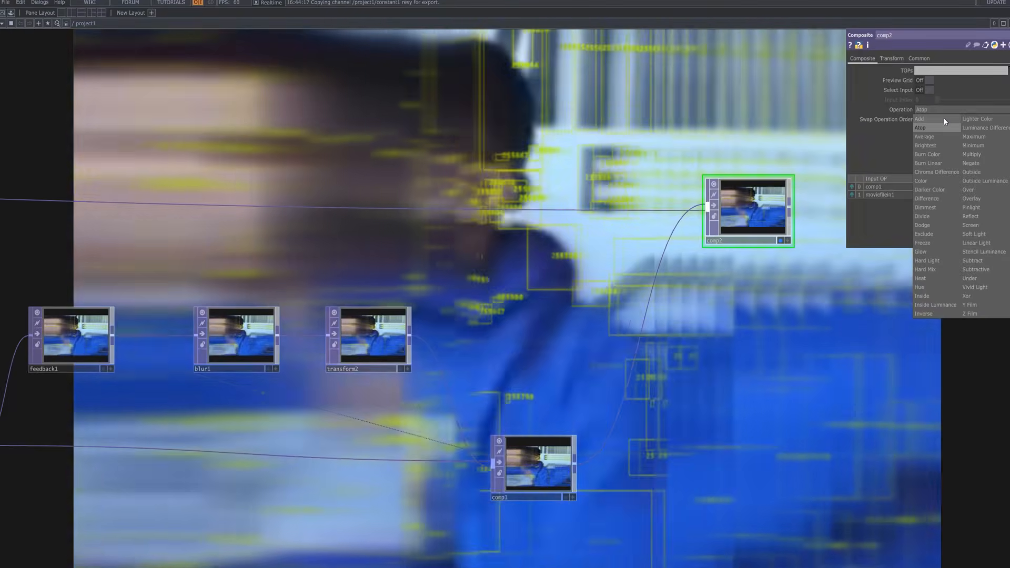
click(943, 119)
click(961, 109)
click(982, 156)
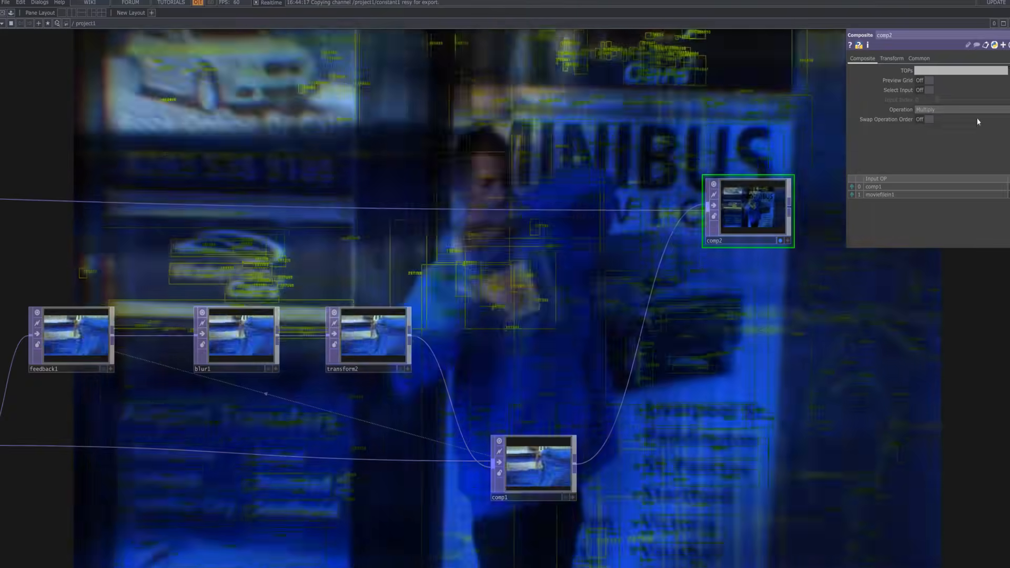
click(977, 109)
click(982, 125)
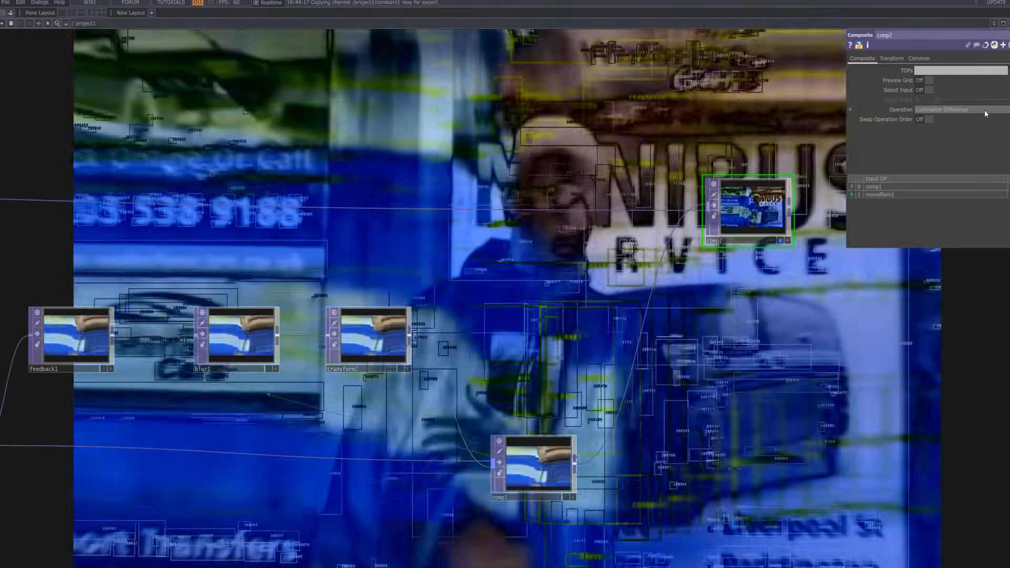
click(983, 109)
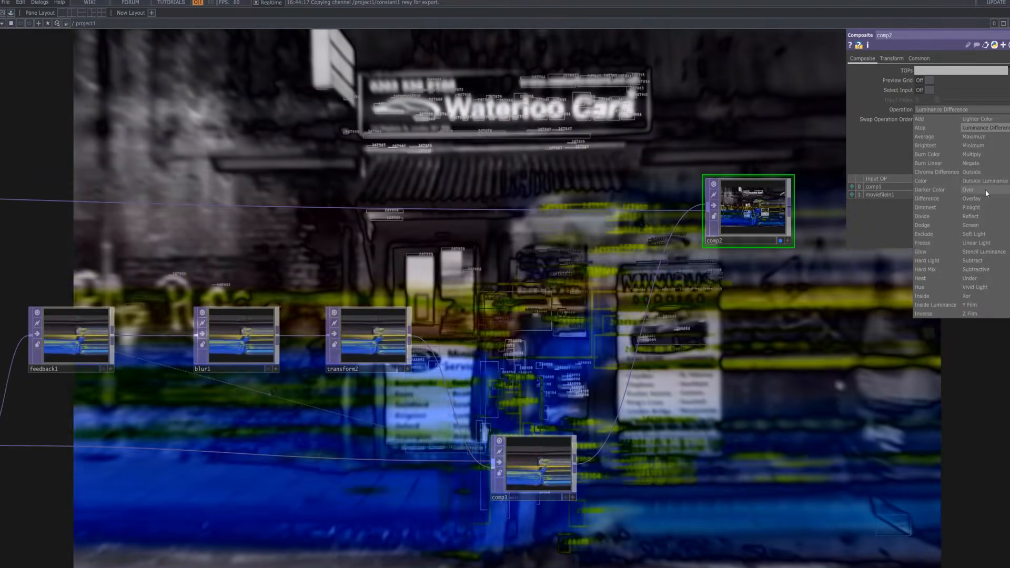
click(978, 190)
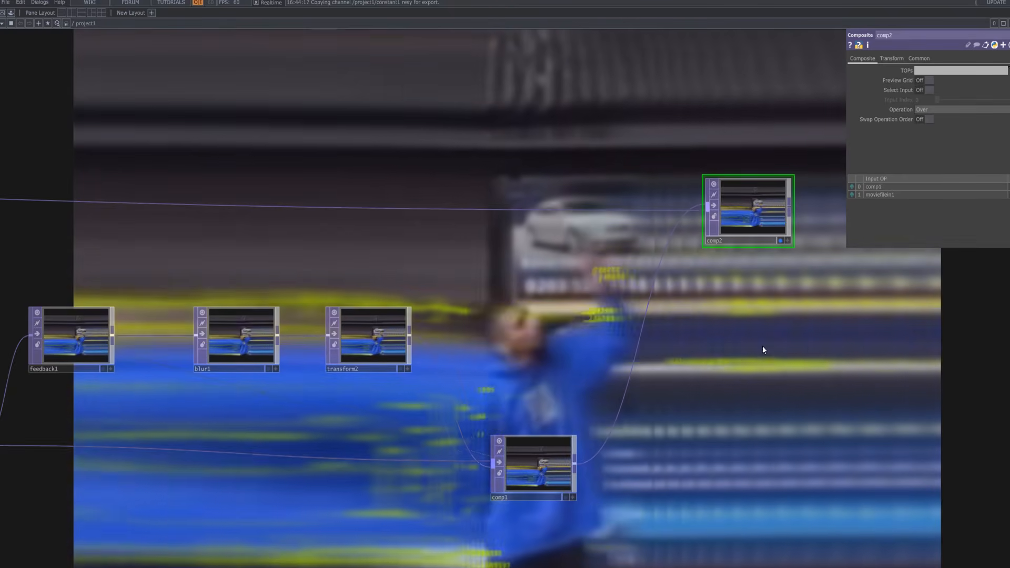
Nudge comp2 slightly higher in the network and turn off its display flag.
scroll(696, 367, down, 6)
drag(732, 364, 688, 334)
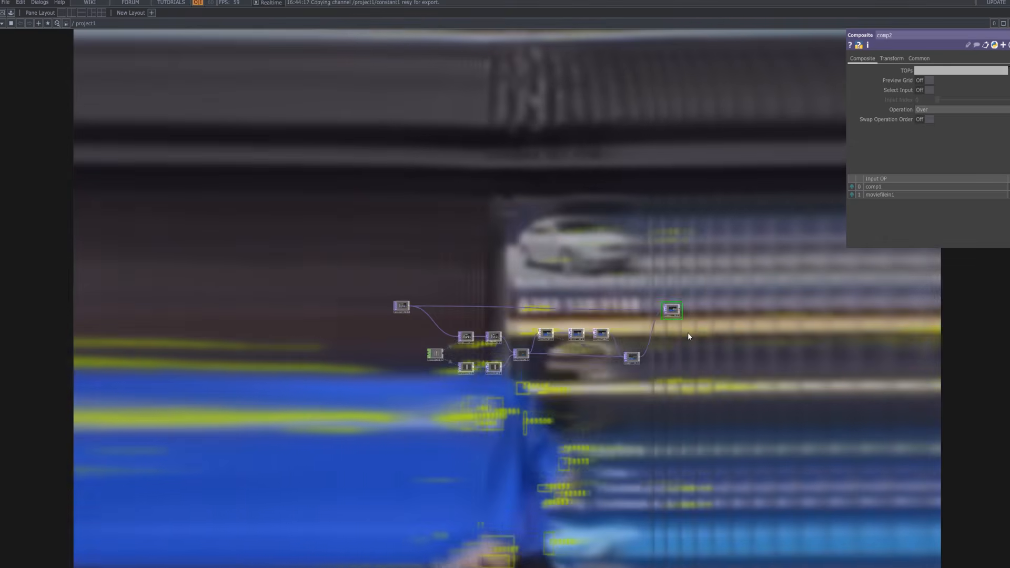
scroll(688, 334, up, 6)
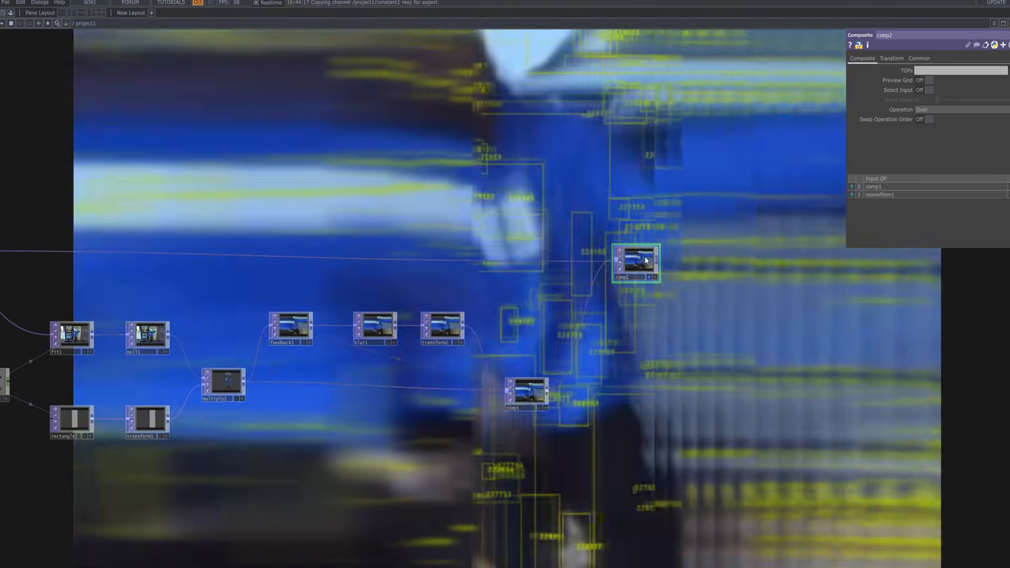
drag(646, 260, 647, 251)
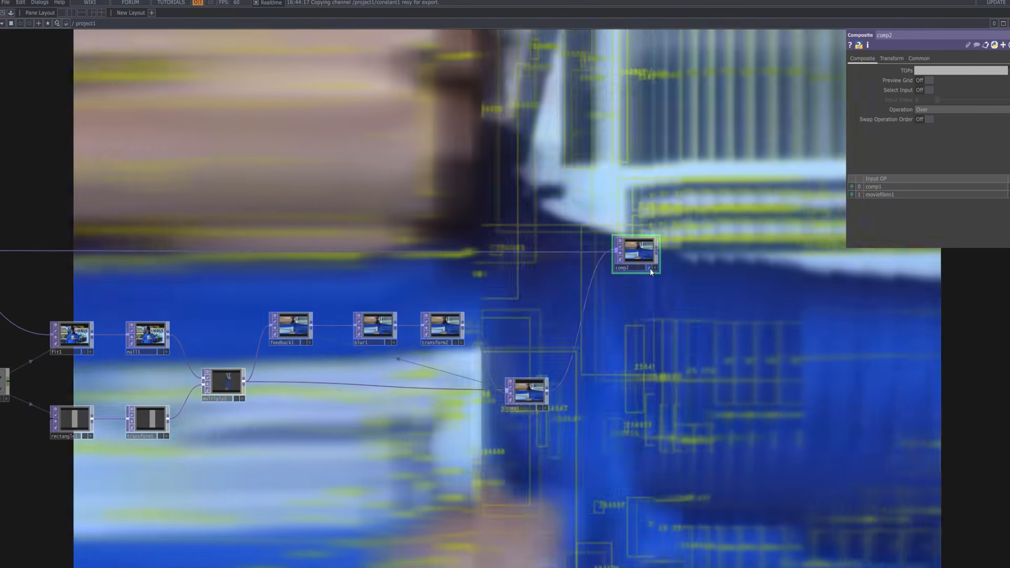
click(650, 270)
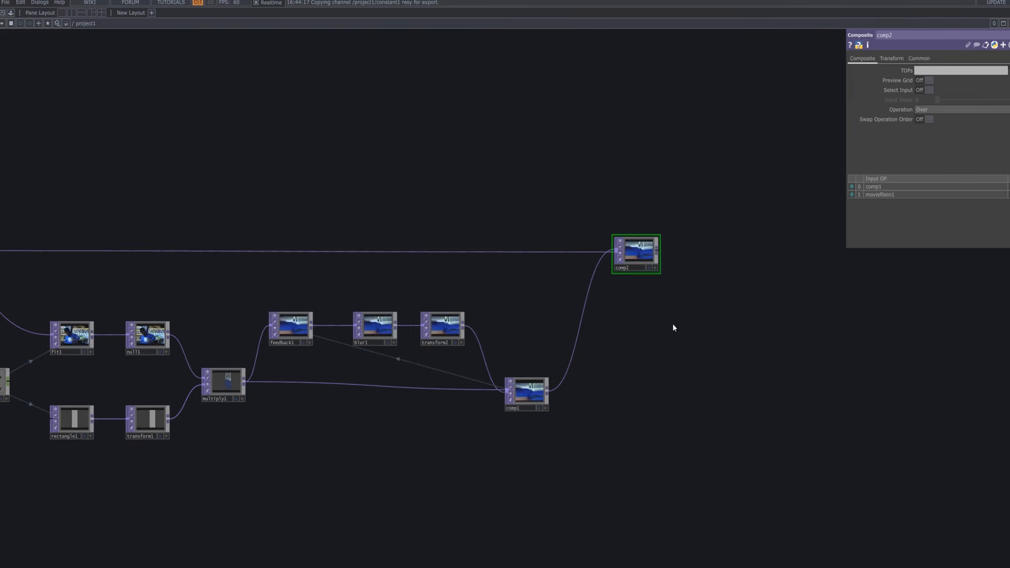
Add an Edge TOP, edge1, fed by comp1 and lined up level with it.
key(h)
drag(622, 344, 609, 344)
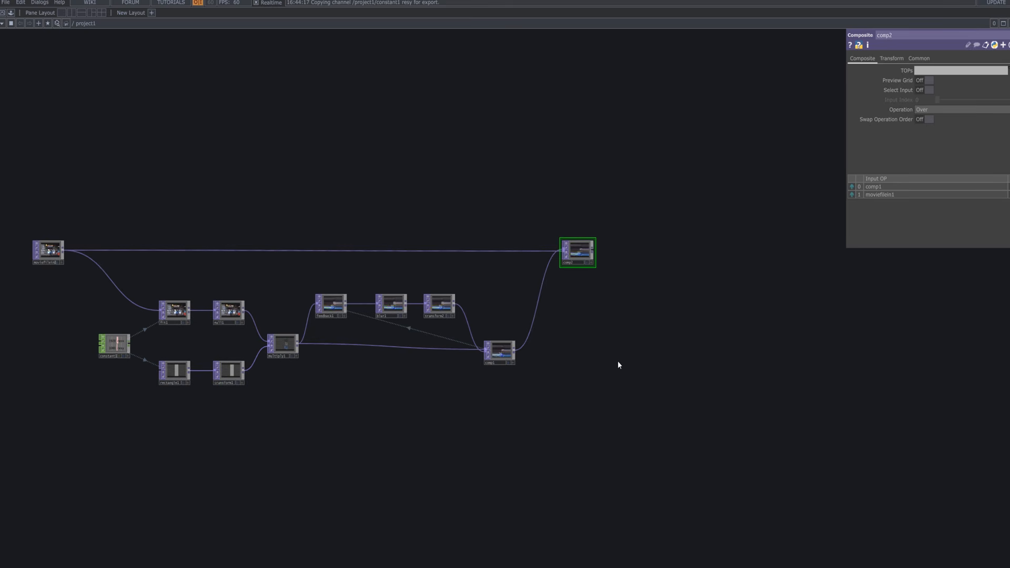
scroll(586, 352, up, 5)
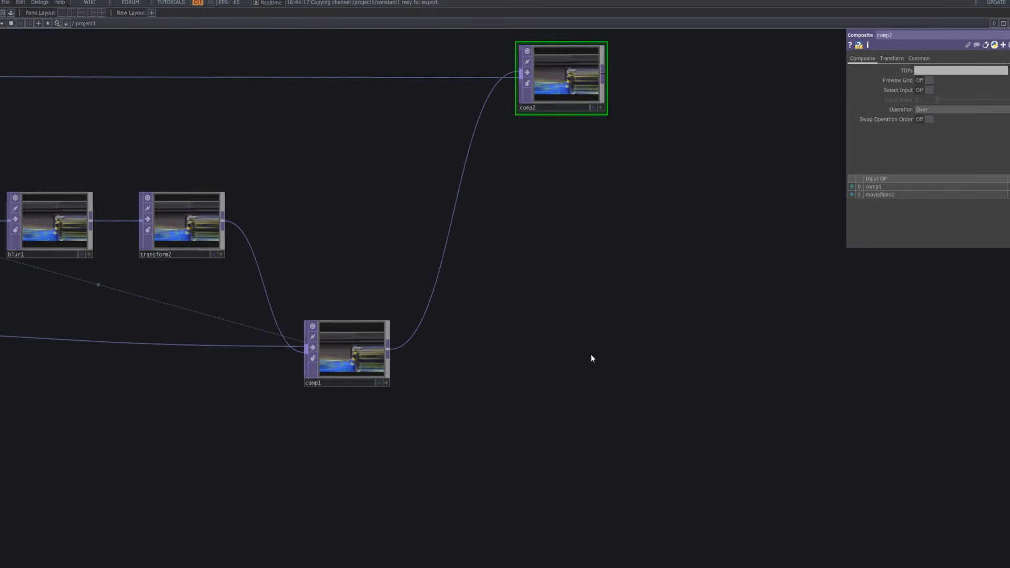
drag(591, 355, 524, 393)
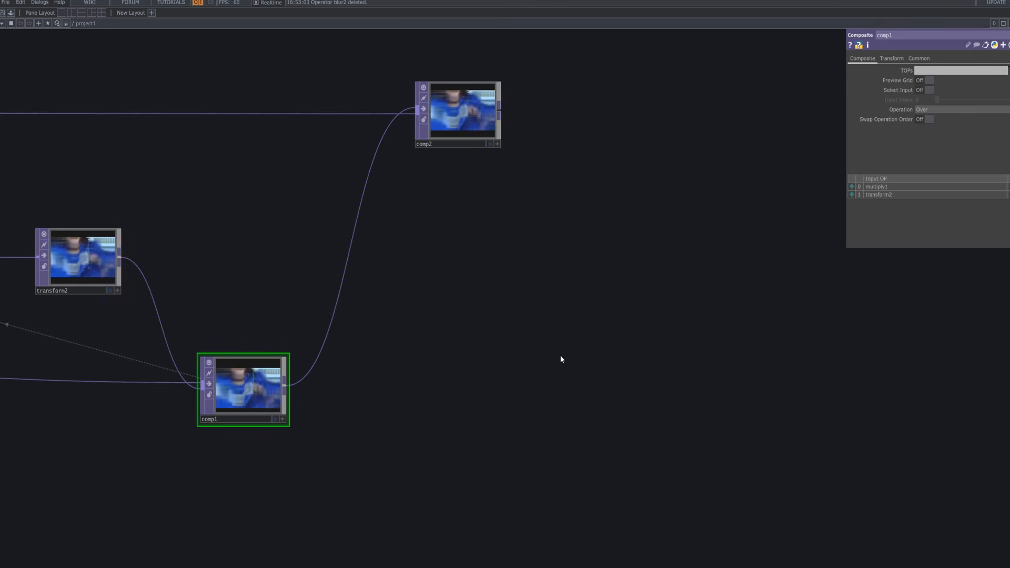
key(Tab)
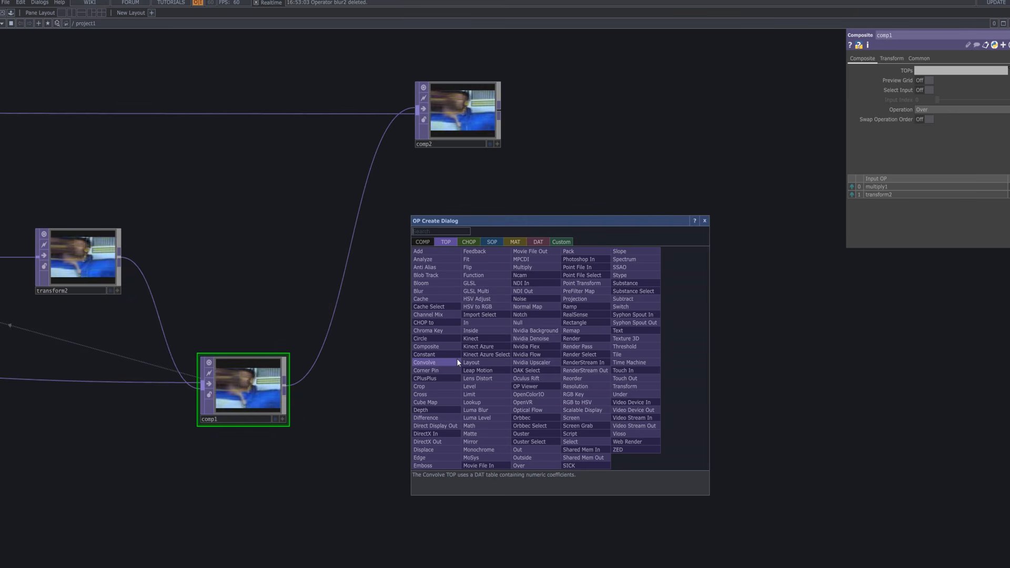
text(edg)
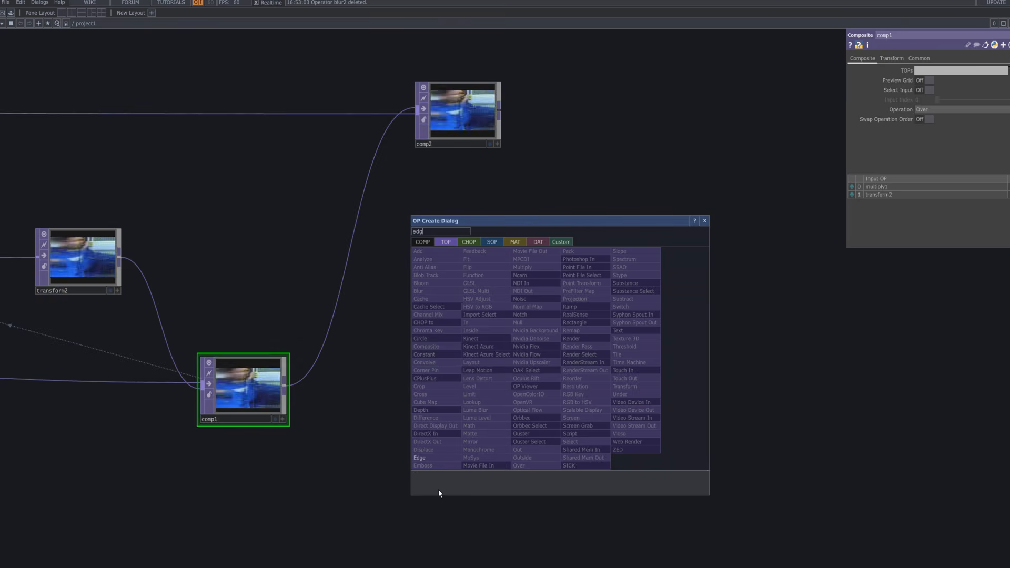
click(449, 456)
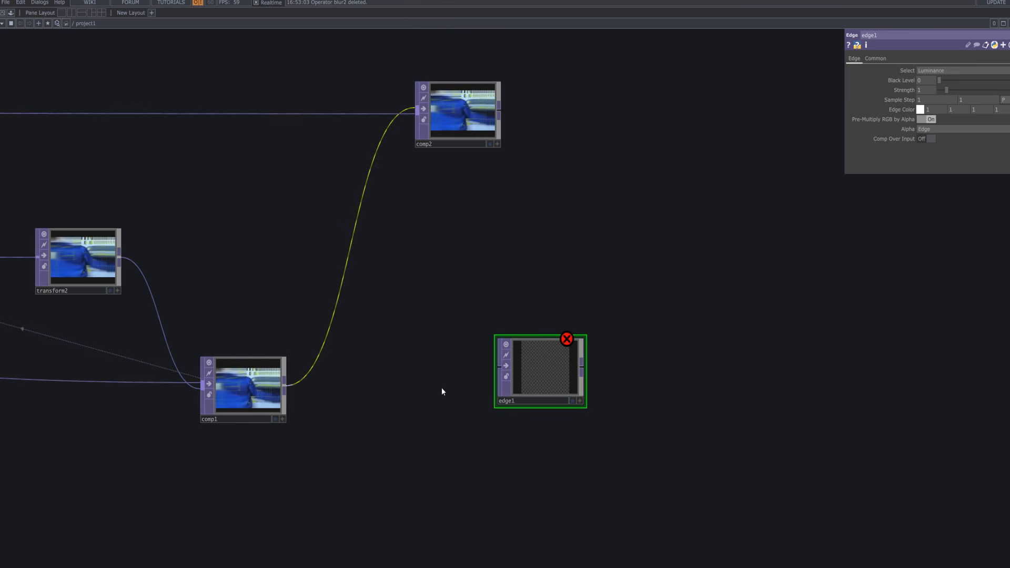
drag(441, 388, 510, 387)
drag(542, 381, 549, 402)
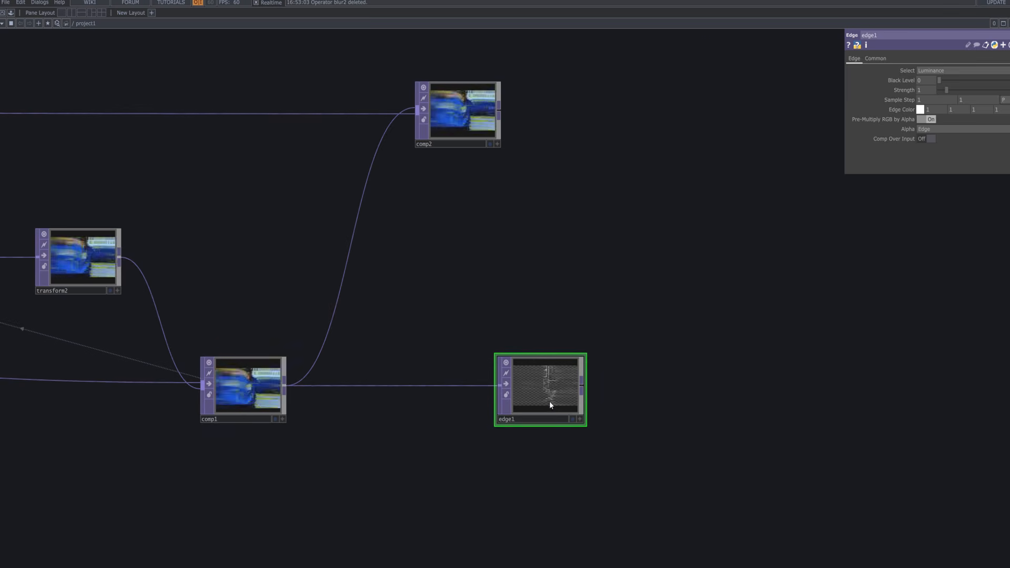
Set edge1's edge colour to black and lower its strength to 0.47.
click(575, 418)
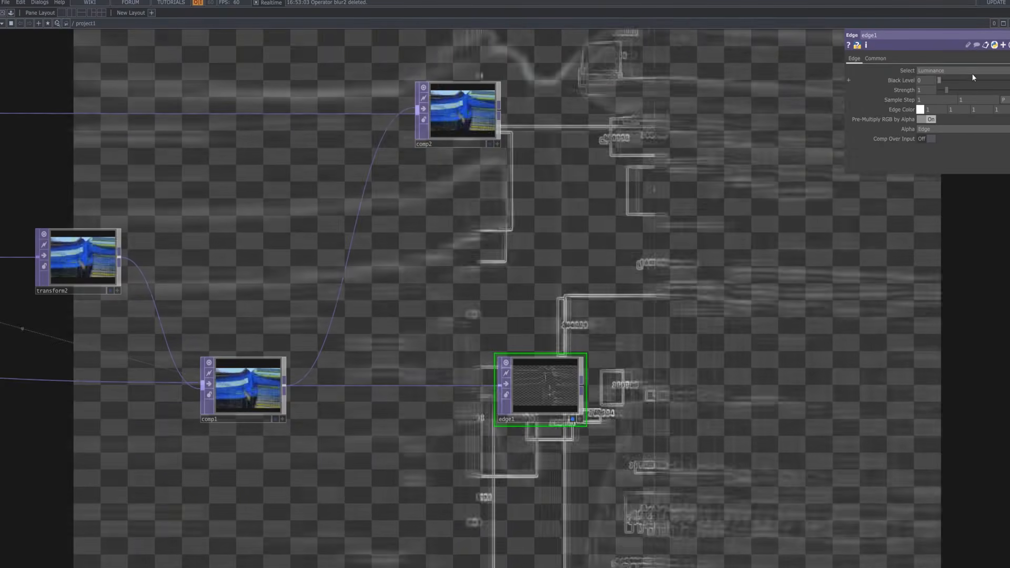
click(920, 109)
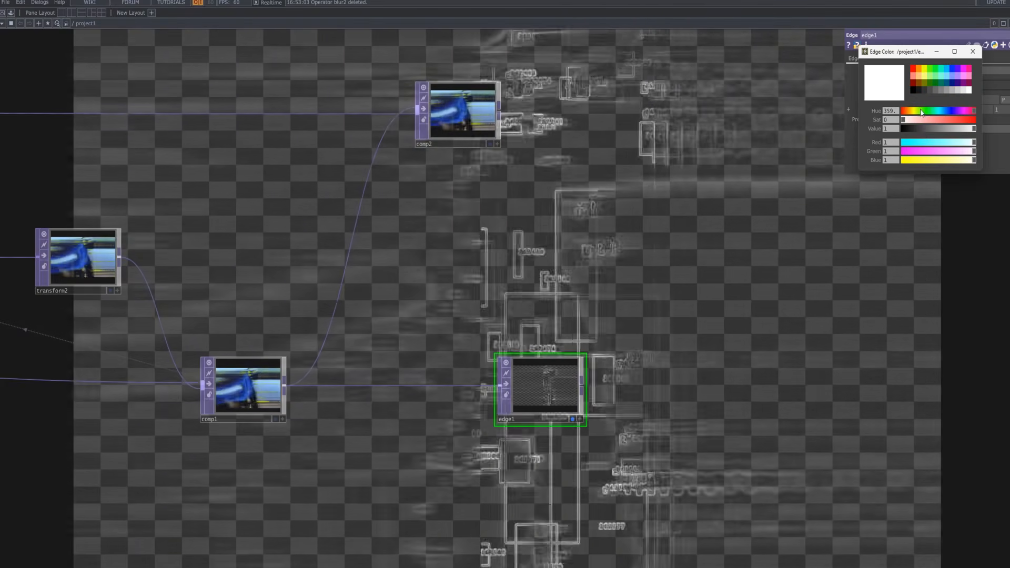
drag(921, 130, 801, 130)
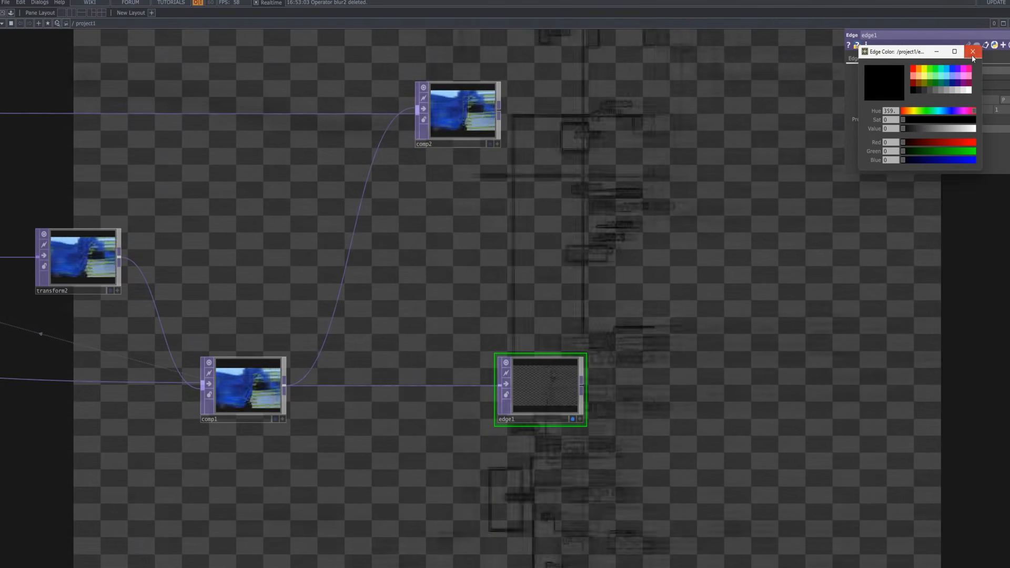
click(972, 53)
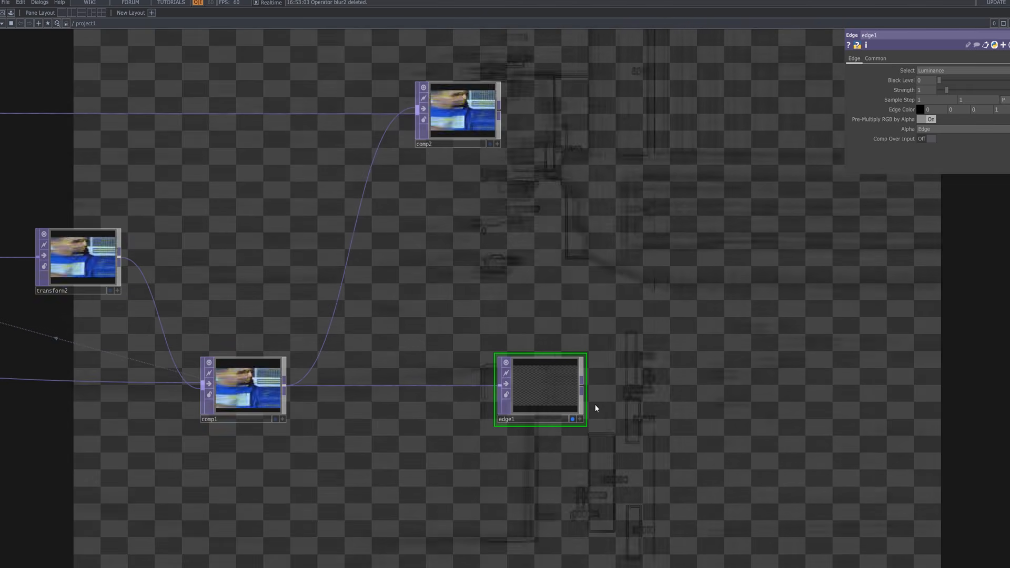
drag(948, 89, 942, 91)
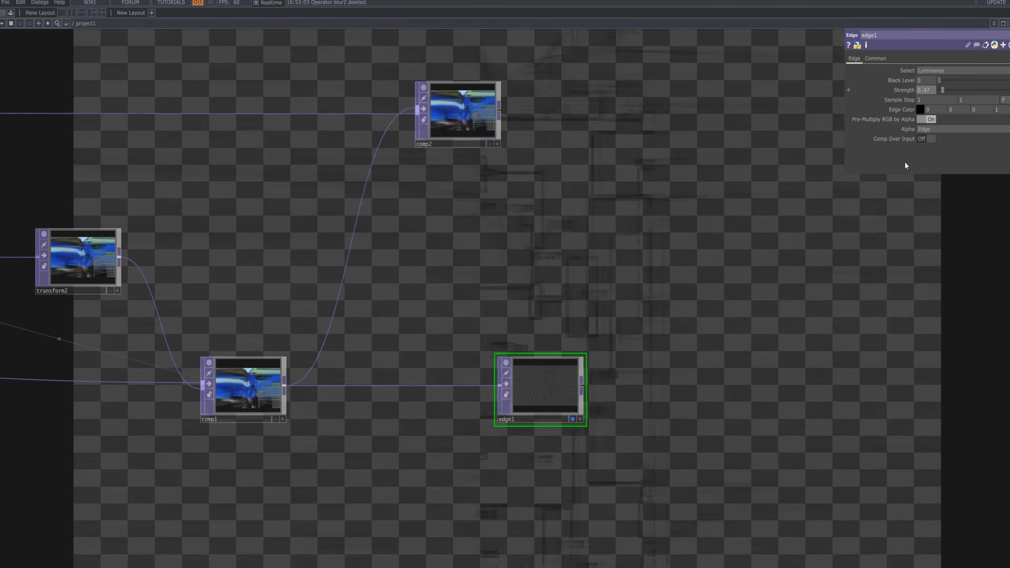
click(572, 419)
key(Tab)
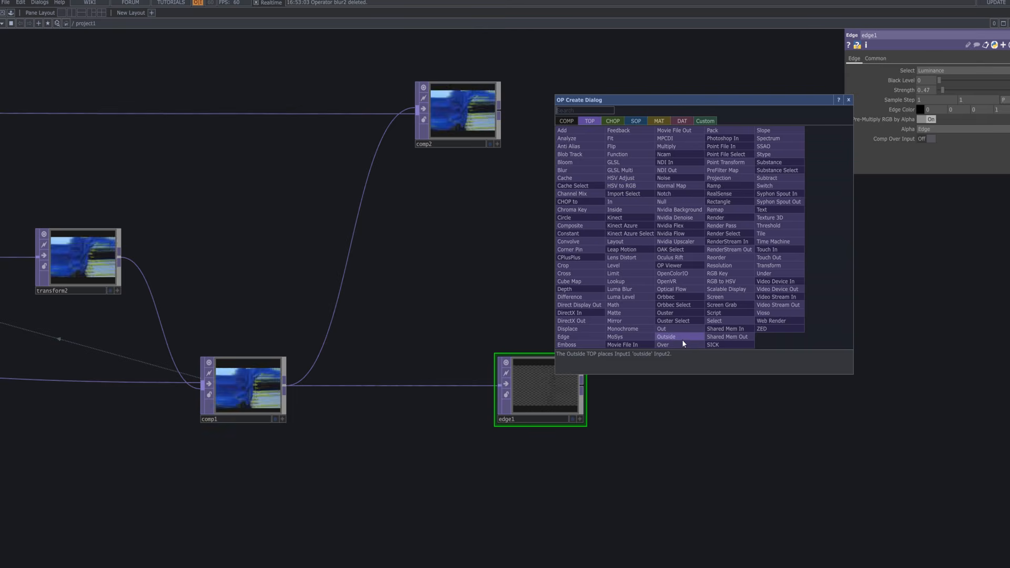
Place over1 right of edge1, wire comp2 into its second input, and frame the chain.
click(682, 345)
click(700, 243)
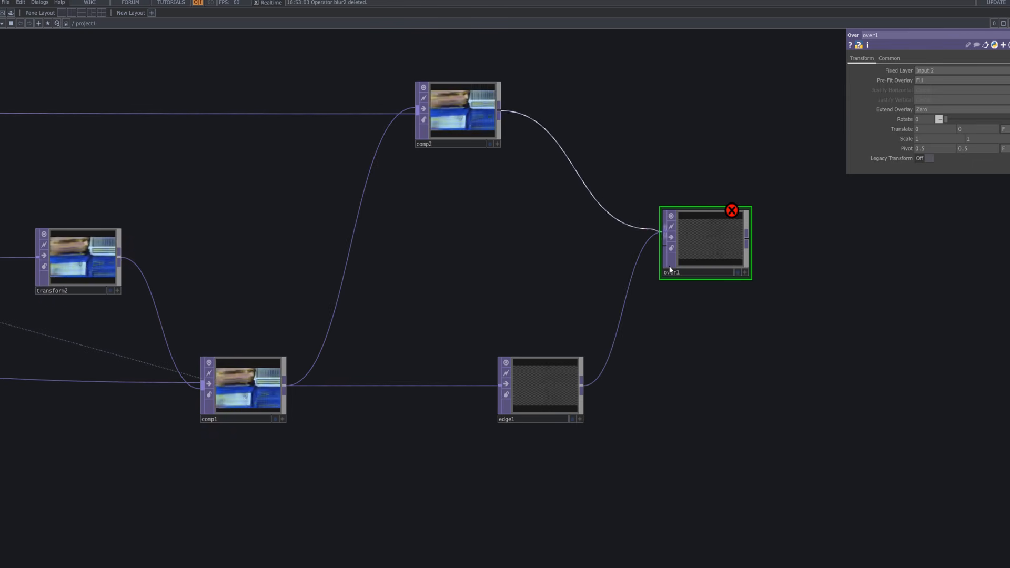
drag(669, 270, 672, 263)
scroll(725, 241, up, 10)
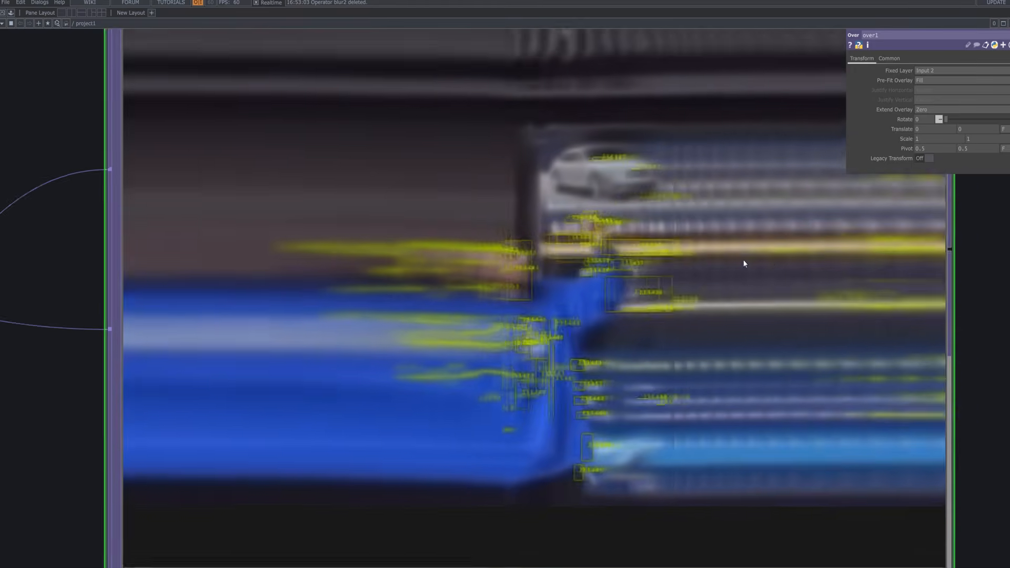
scroll(632, 308, up, 6)
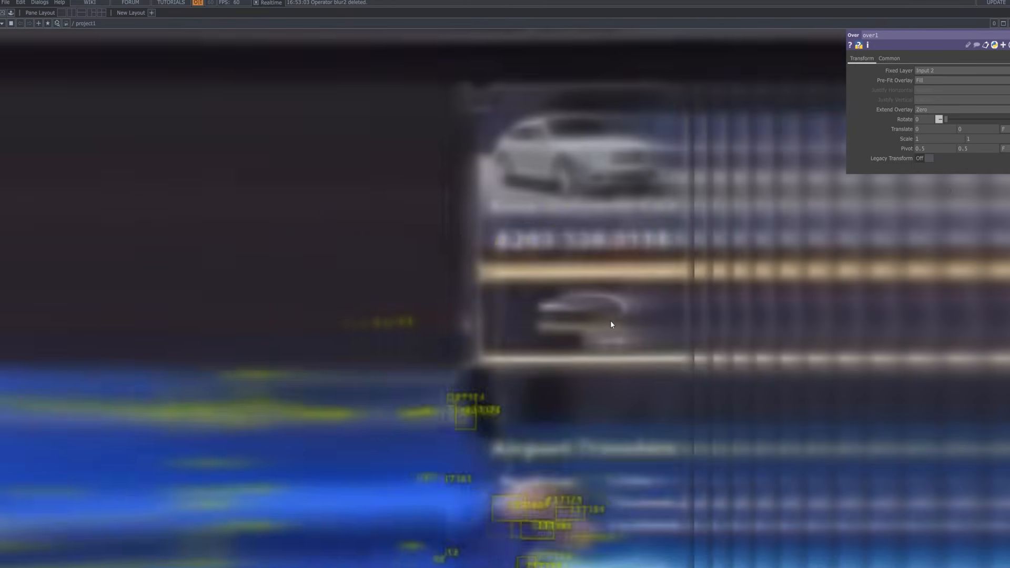
scroll(613, 326, down, 15)
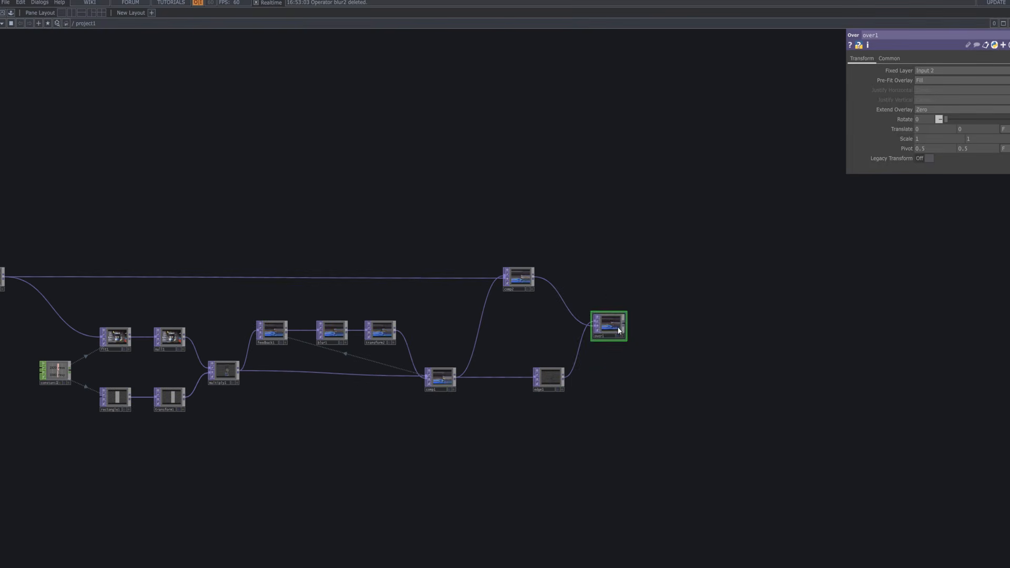
drag(691, 321, 759, 232)
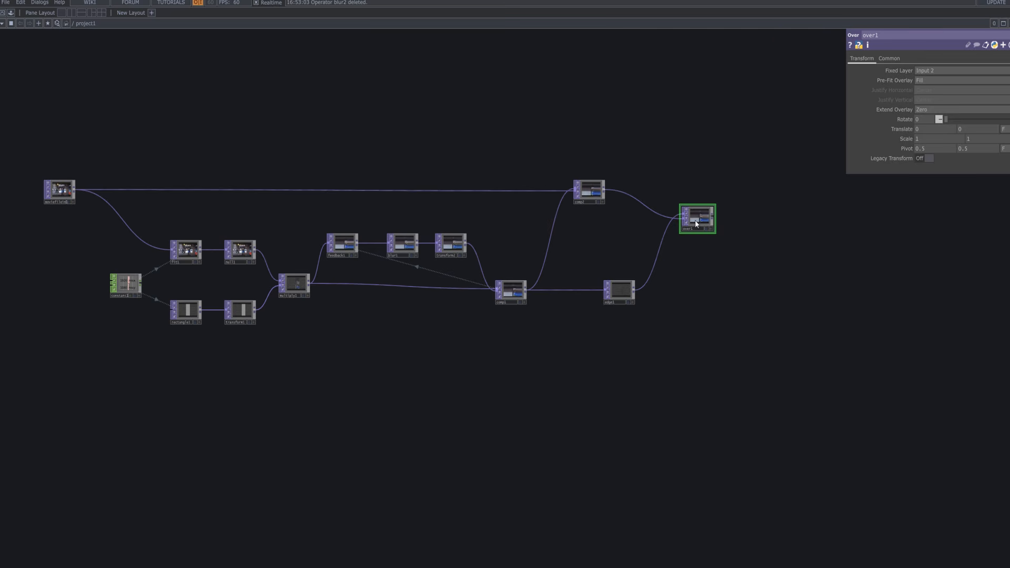
drag(804, 246, 786, 249)
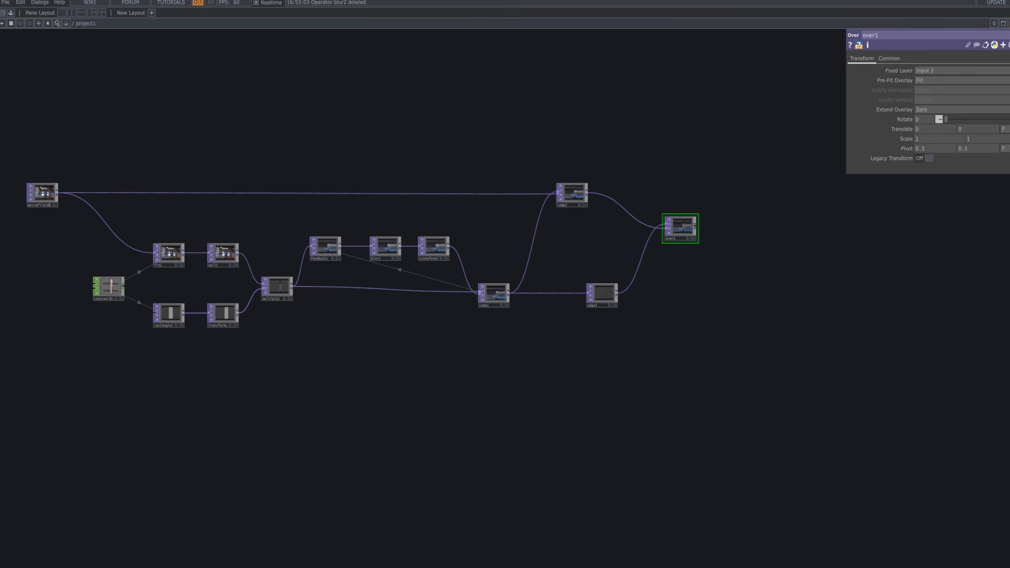
right_click(696, 223)
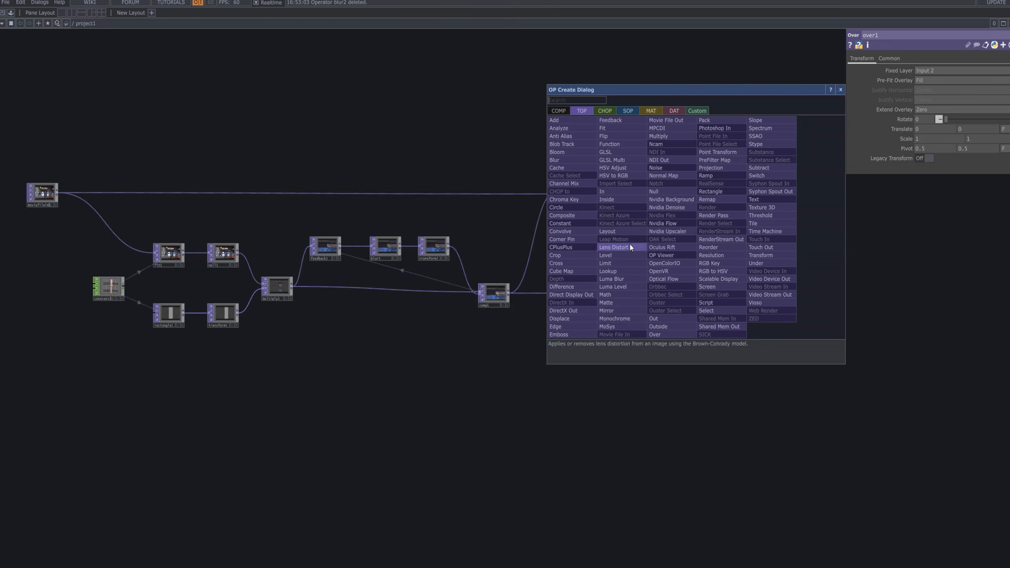
Add crop1 after over1 and set its Crop Bottom to 0.311.
click(576, 256)
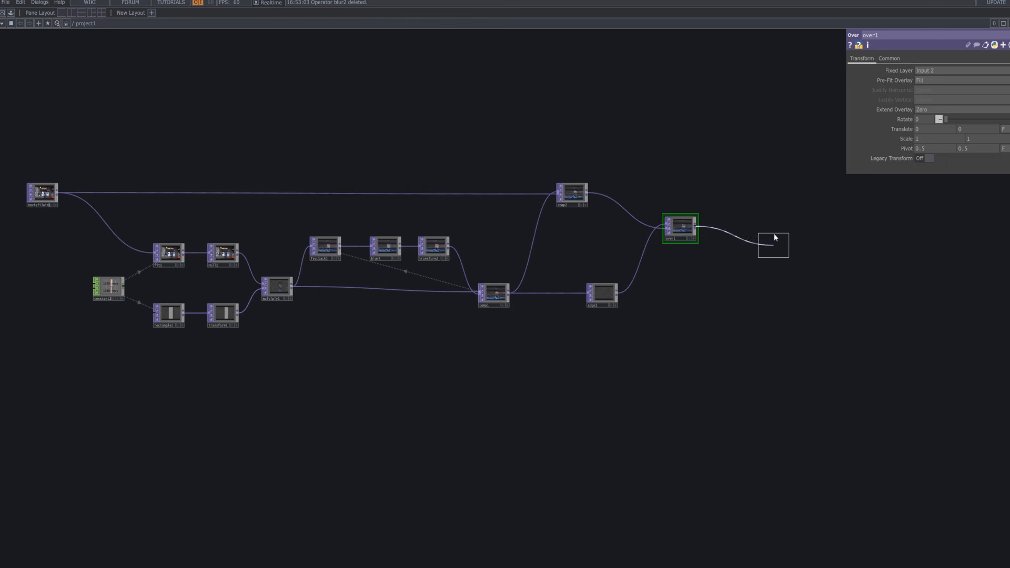
click(774, 230)
middle_drag(778, 229, 857, 256)
drag(810, 280, 681, 318)
middle_drag(718, 289, 746, 264)
drag(788, 303, 901, 396)
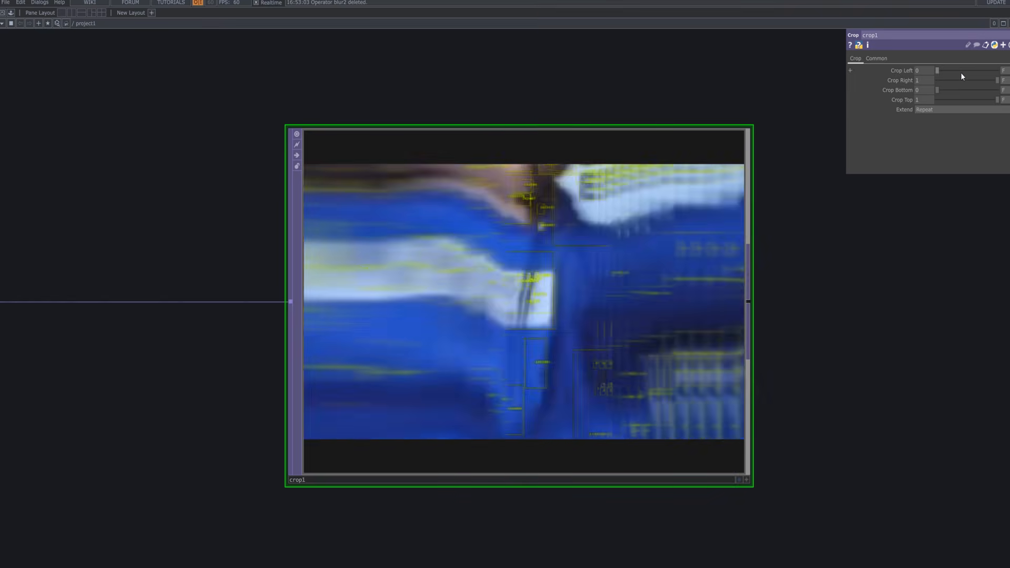
drag(944, 90, 956, 92)
scroll(726, 304, down, 10)
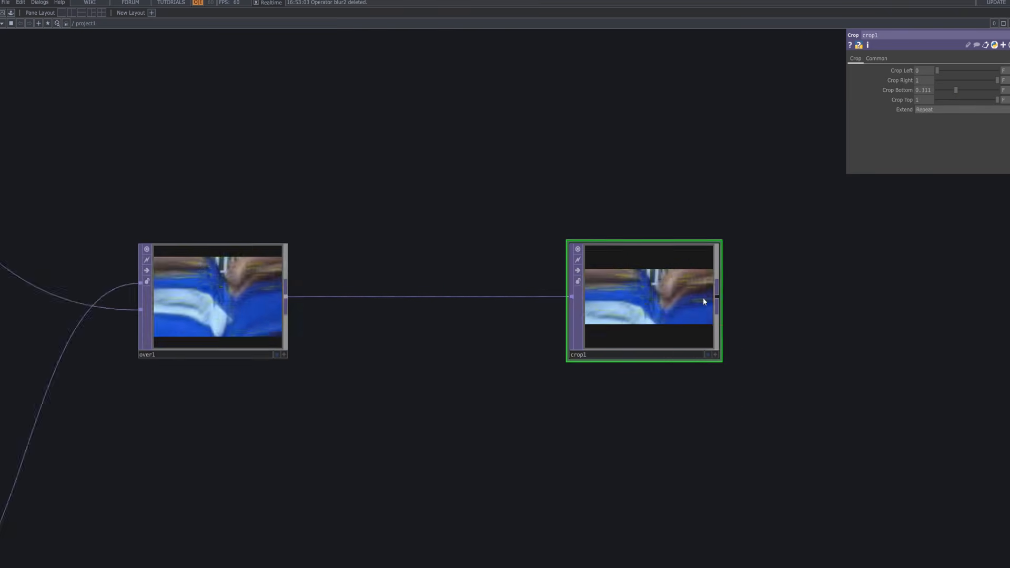
Add transform3 after crop1 from a 'tra' search and switch Comp Over Background Color On.
right_click(708, 294)
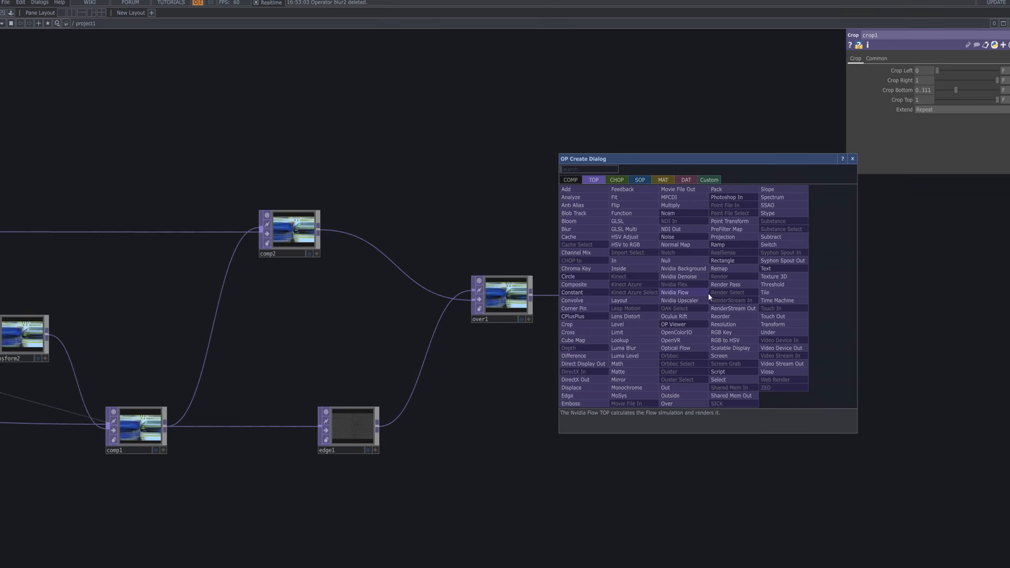
text(tran)
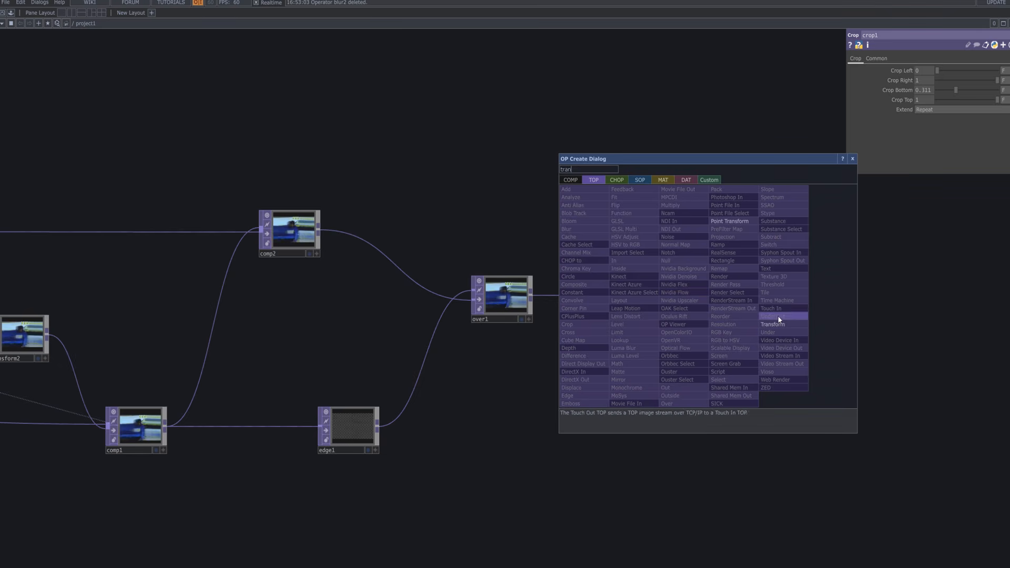
click(772, 324)
click(818, 298)
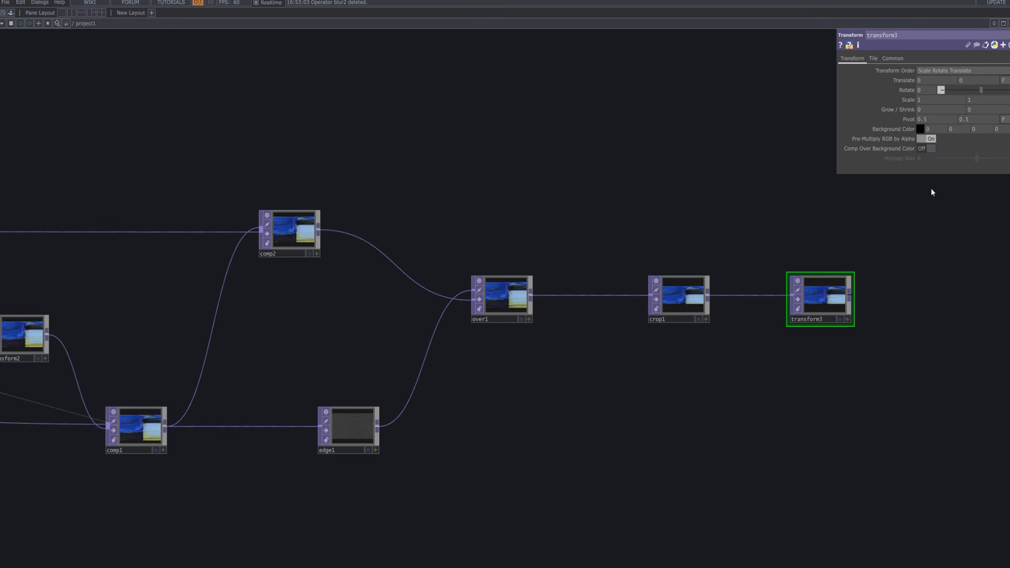
click(929, 149)
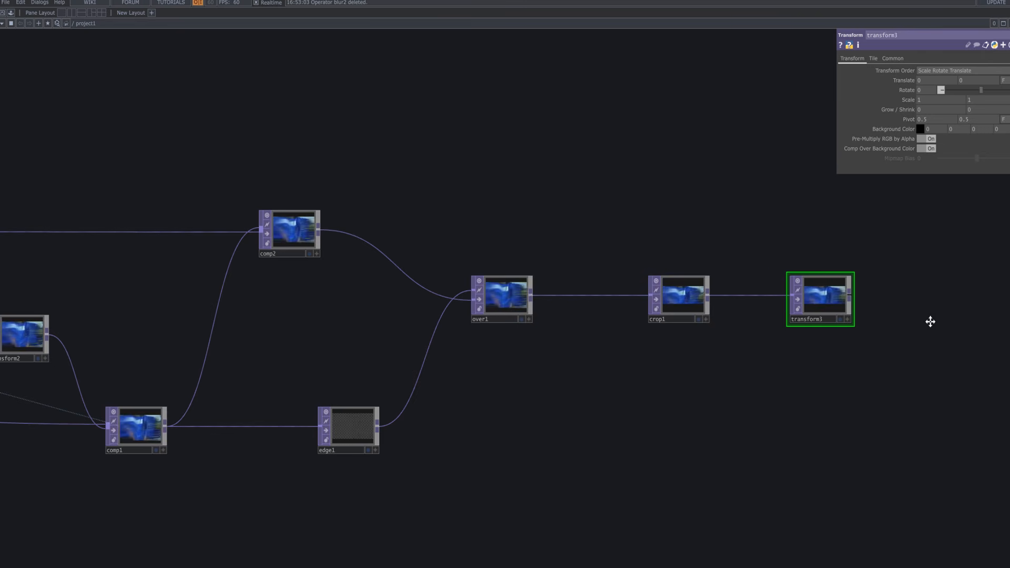
scroll(764, 293, up, 10)
scroll(736, 263, up, 3)
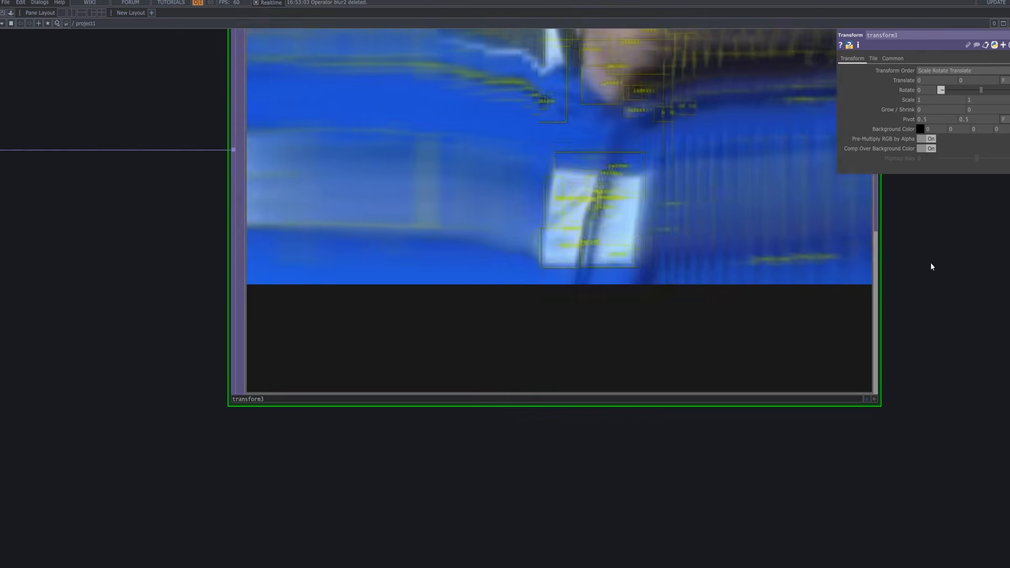
scroll(932, 266, down, 12)
drag(953, 437, 501, 216)
right_click(490, 212)
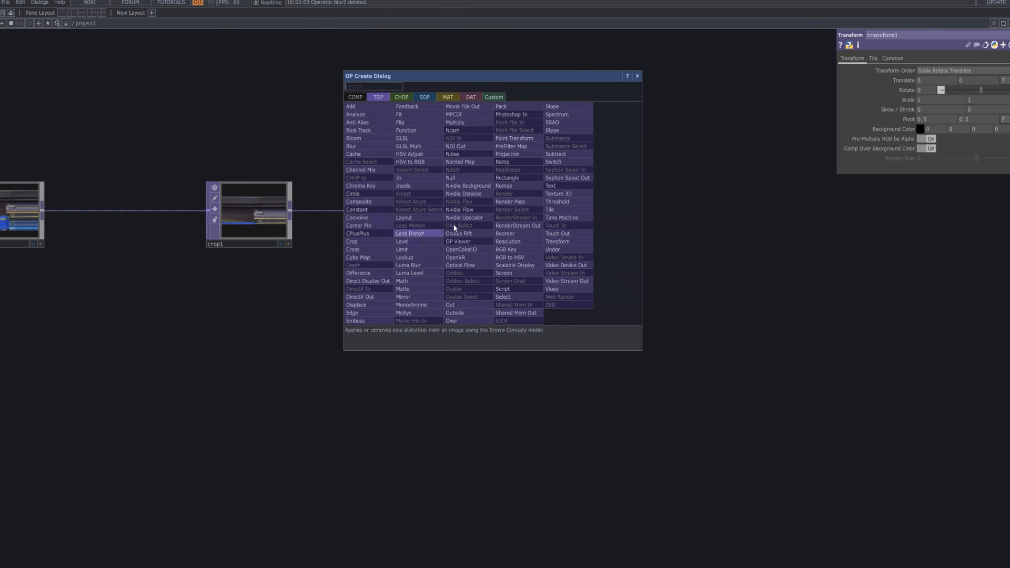
text(o)
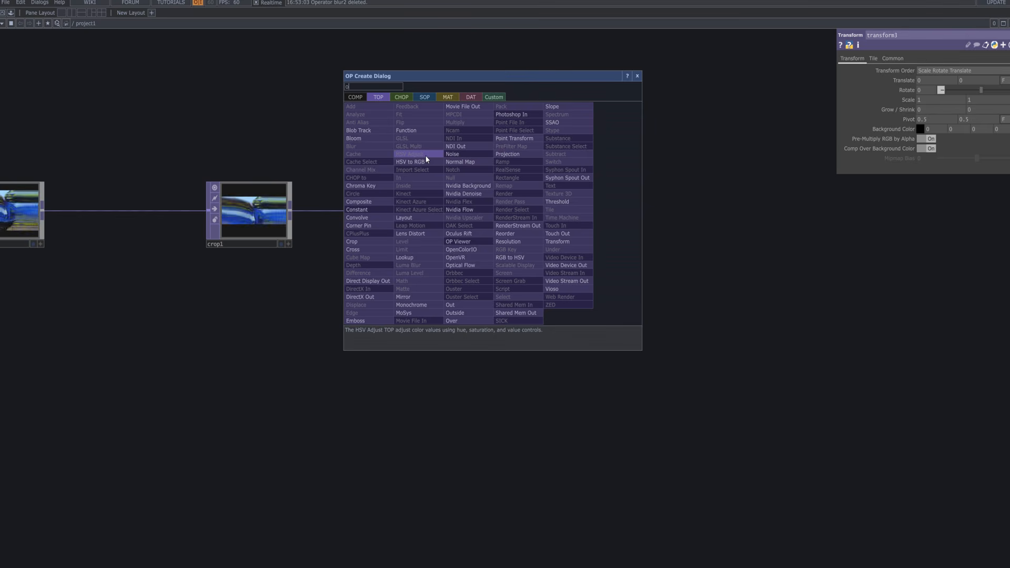
text(ut)
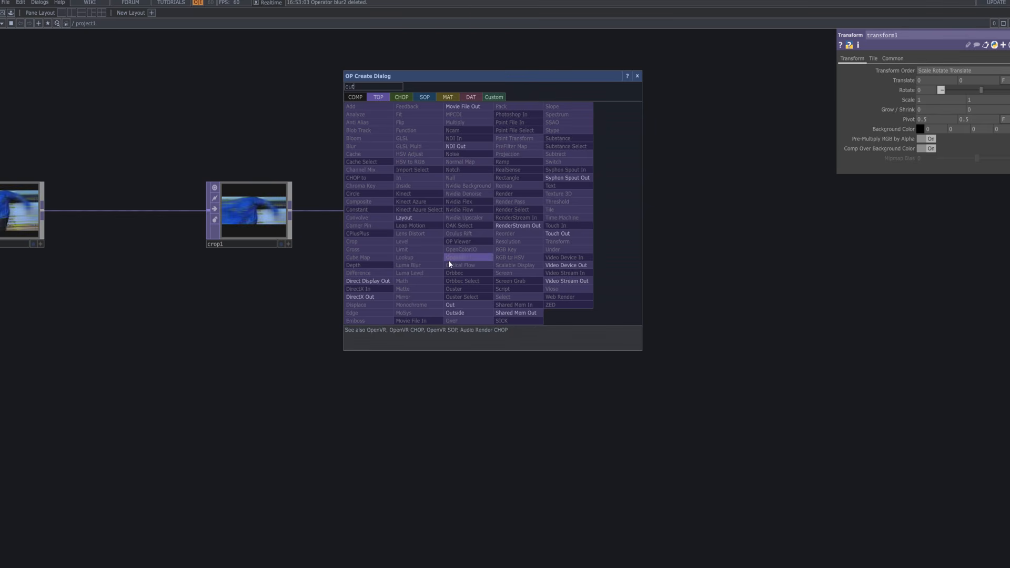
click(468, 305)
click(702, 220)
right_click(738, 207)
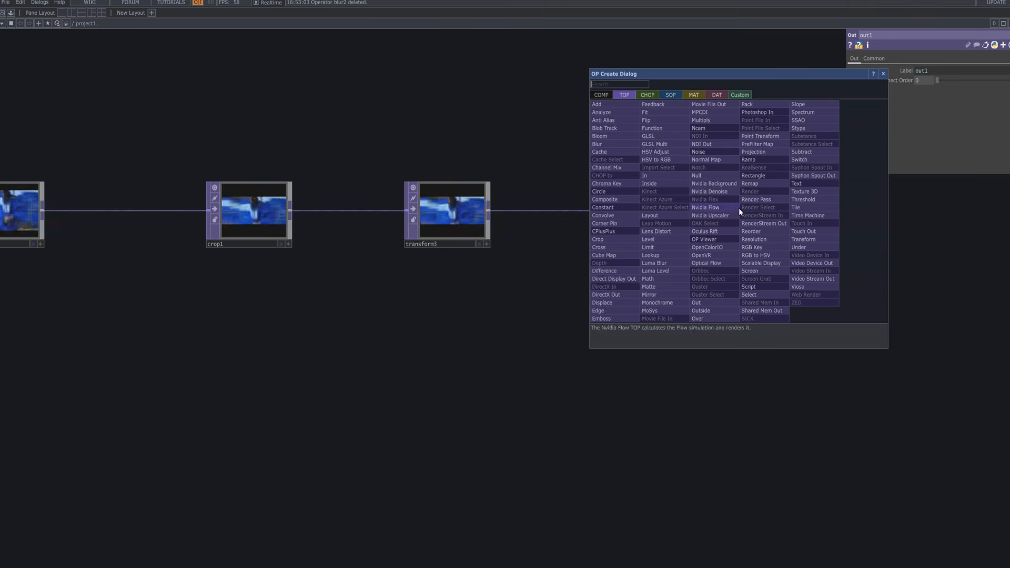
click(742, 111)
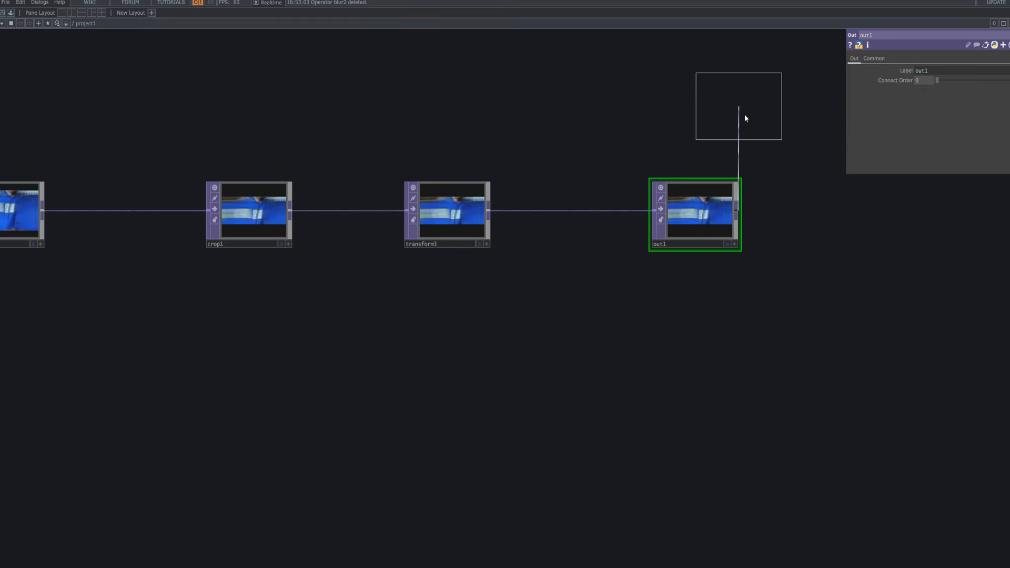
click(907, 219)
scroll(734, 302, down, 3)
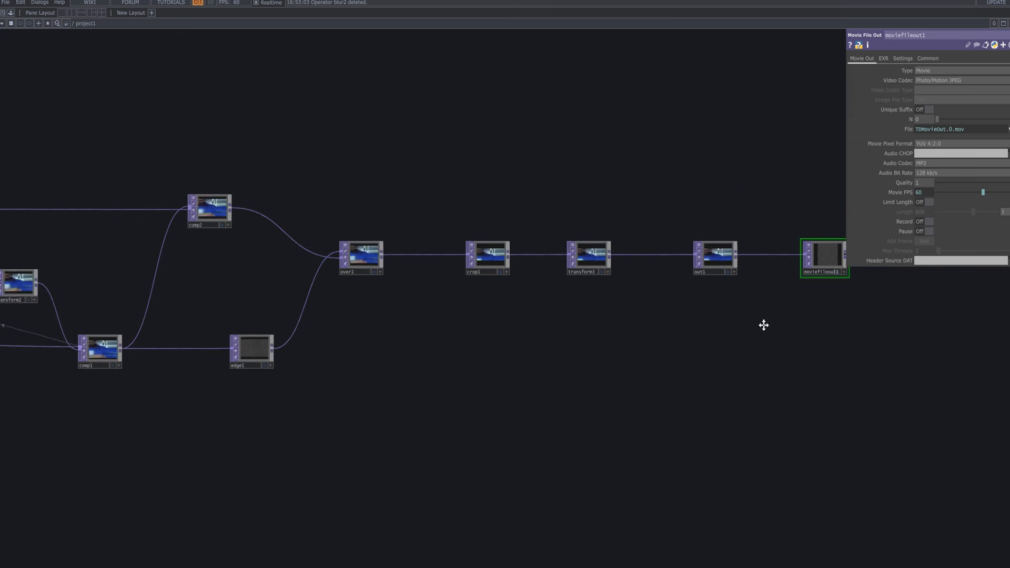
click(709, 280)
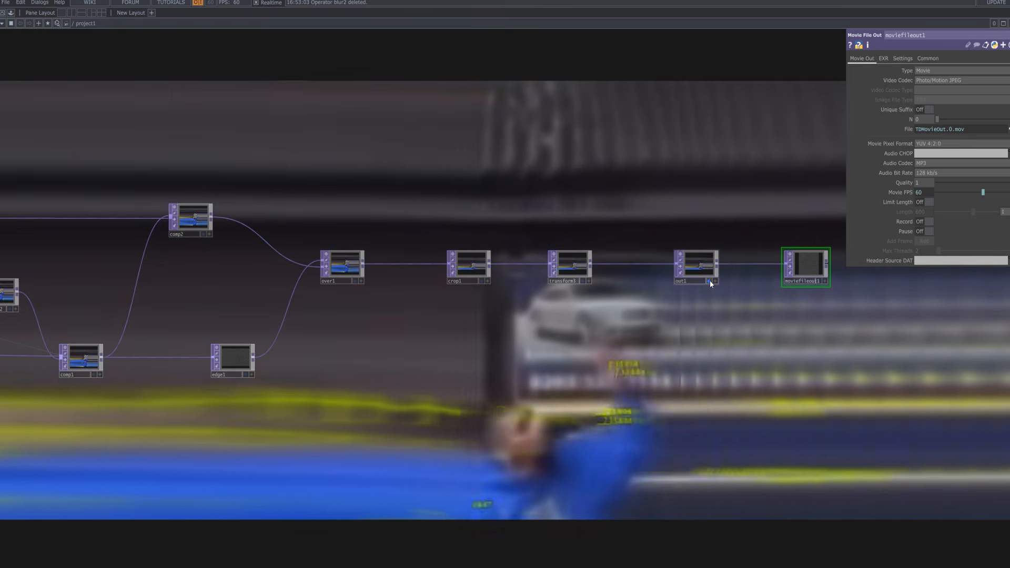
click(709, 279)
drag(473, 326, 679, 327)
scroll(679, 327, down, 3)
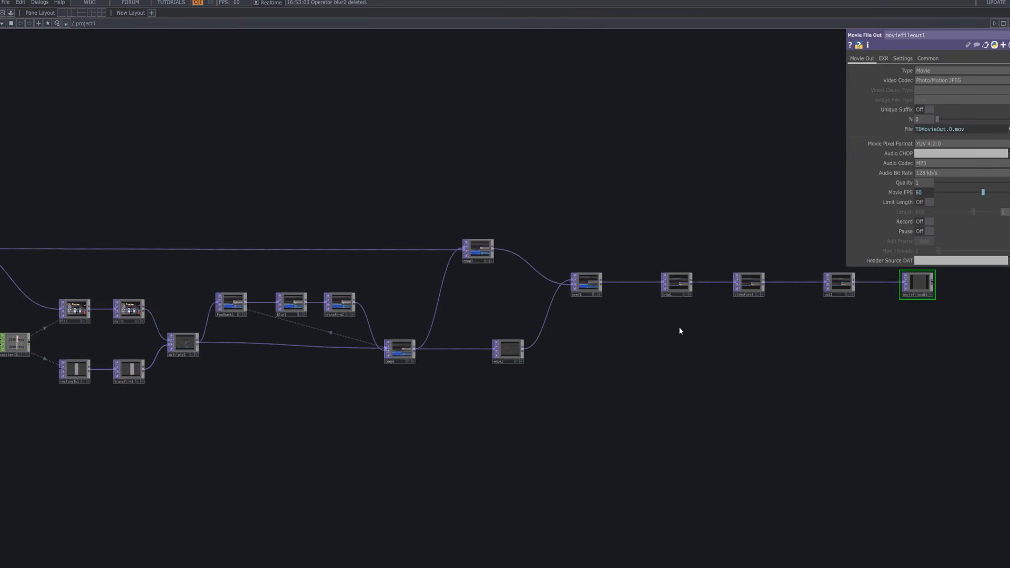
scroll(675, 331, down, 3)
scroll(673, 333, up, 3)
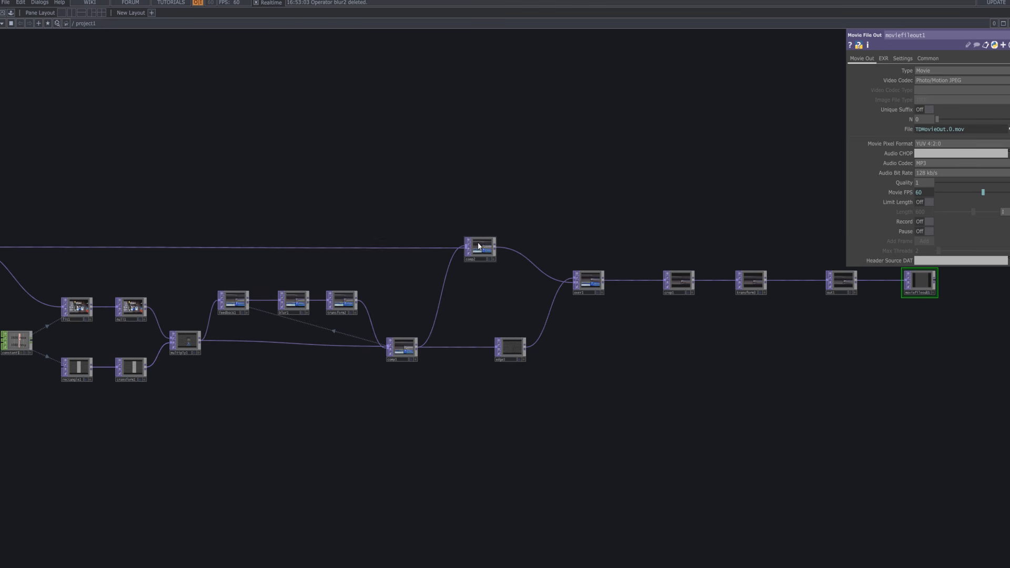
Inspect the over1 and comp2 settings and frame the view around comp2.
click(592, 278)
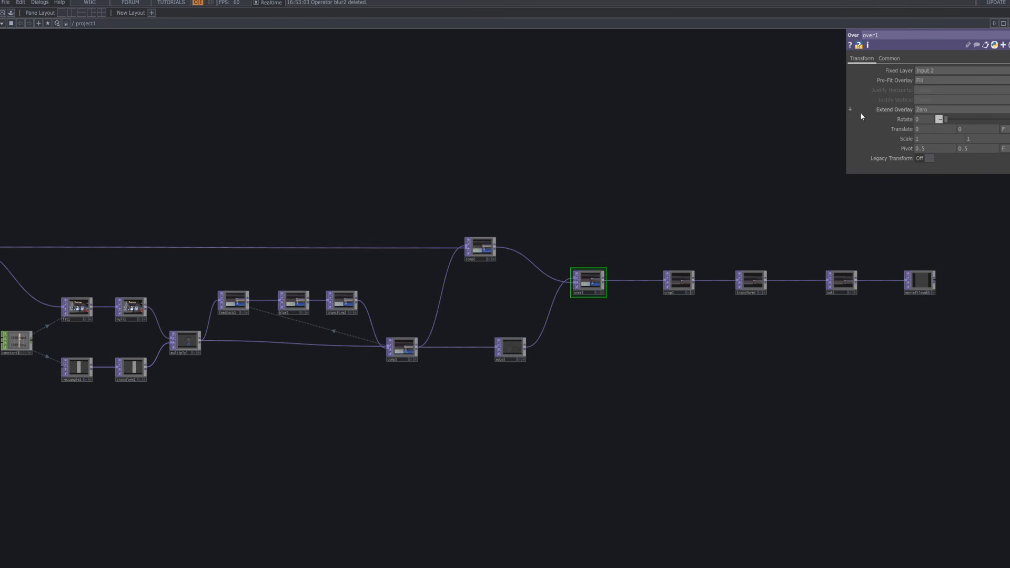
click(482, 246)
scroll(574, 244, up, 6)
scroll(574, 244, down, 4)
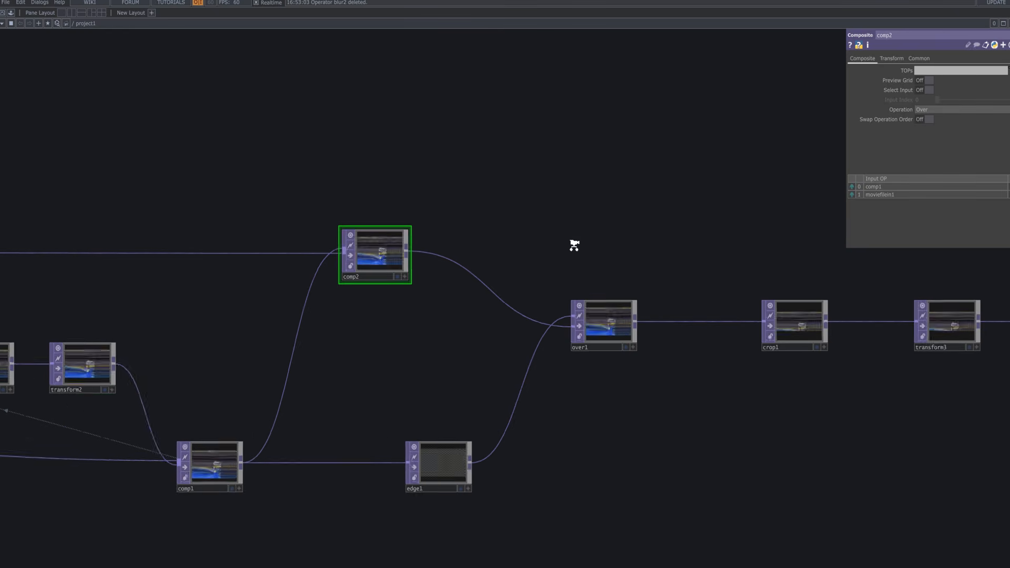
drag(566, 244, 566, 248)
Add comp3 above comp2, fed by comp1 and moviefilein1, using Luminance Difference.
key(Tab)
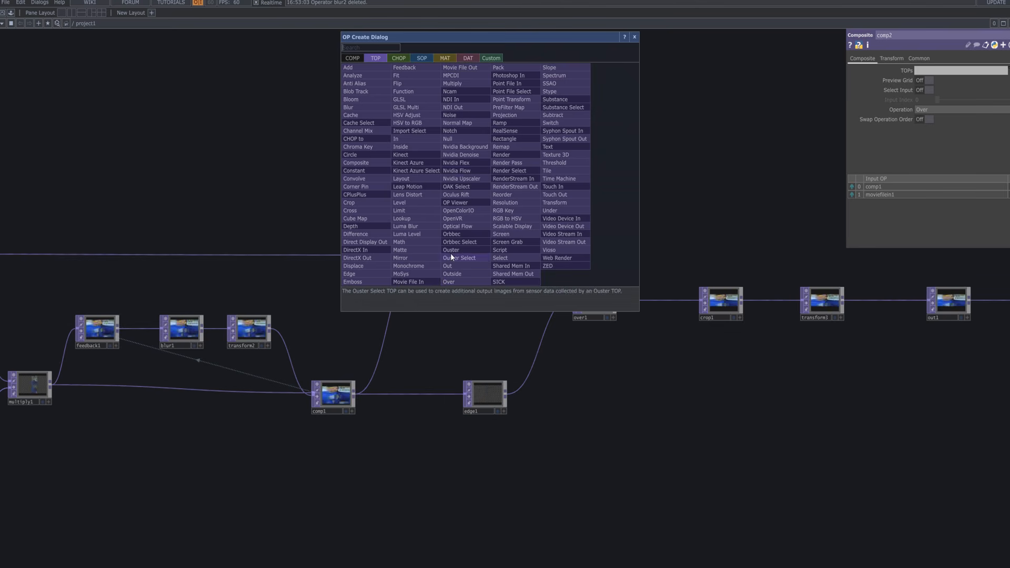
text(com)
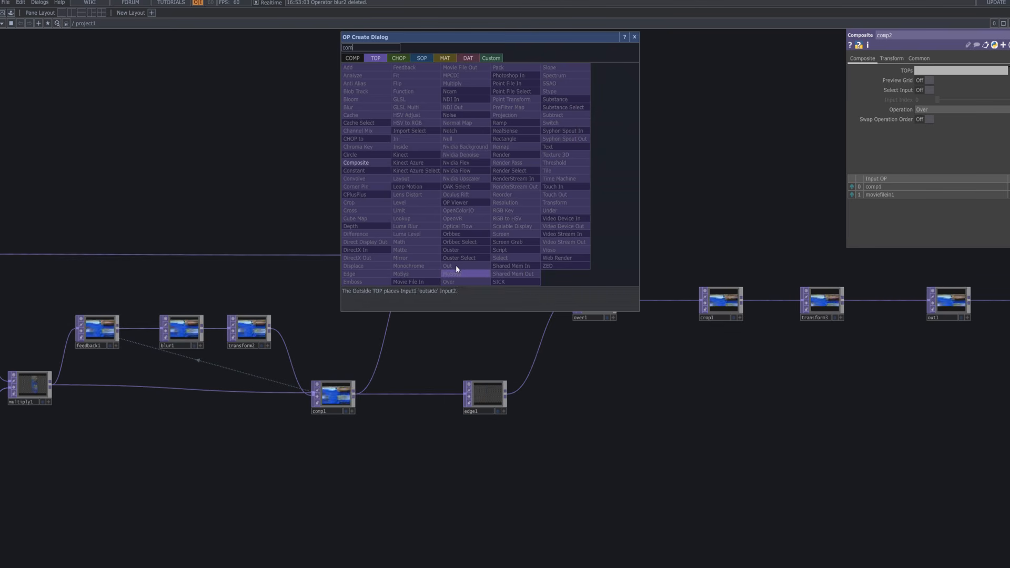
click(380, 163)
click(443, 189)
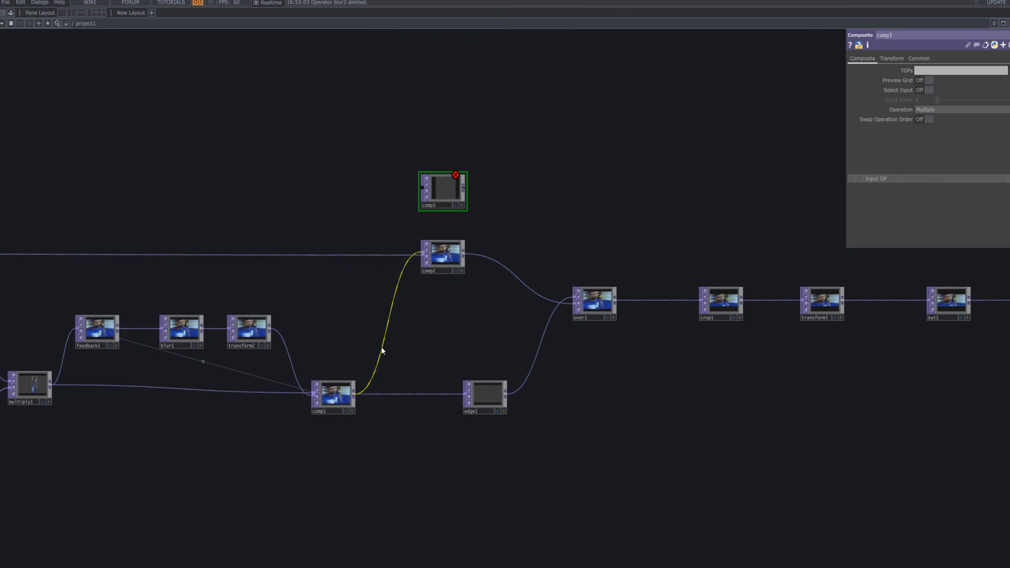
drag(355, 391, 442, 192)
drag(607, 169, 749, 155)
middle_drag(749, 155, 595, 195)
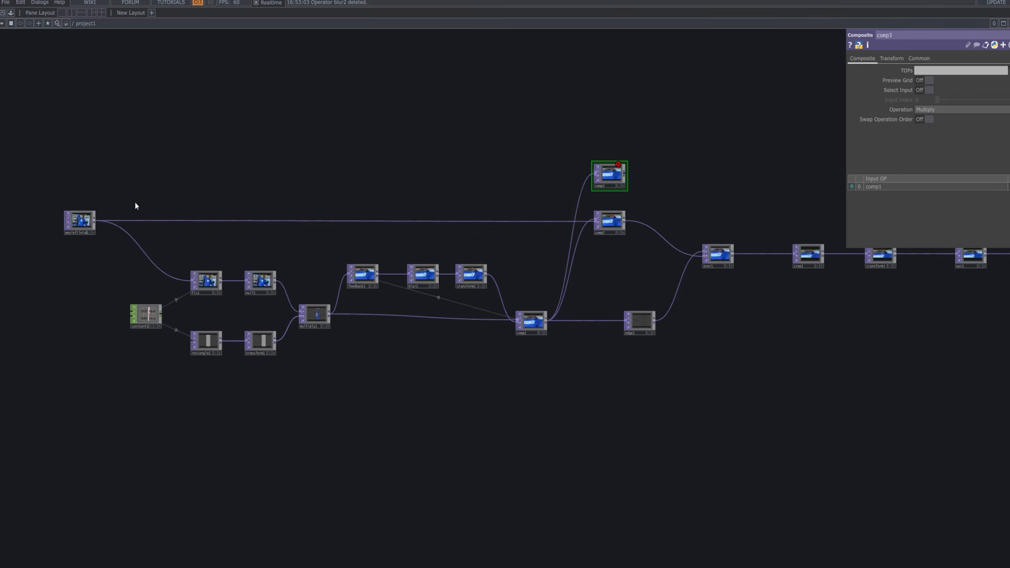
drag(492, 180, 631, 185)
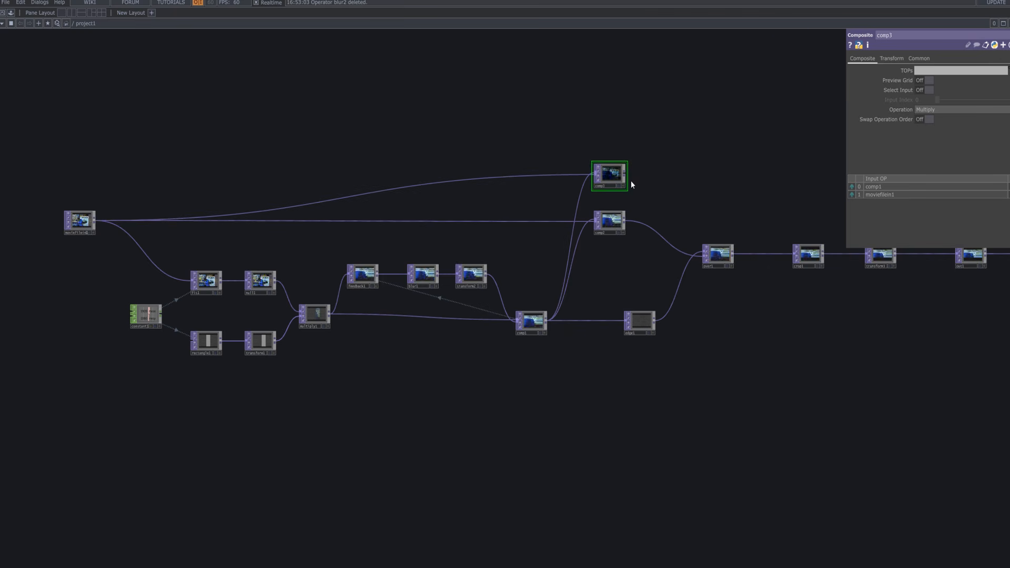
scroll(625, 175, up, 6)
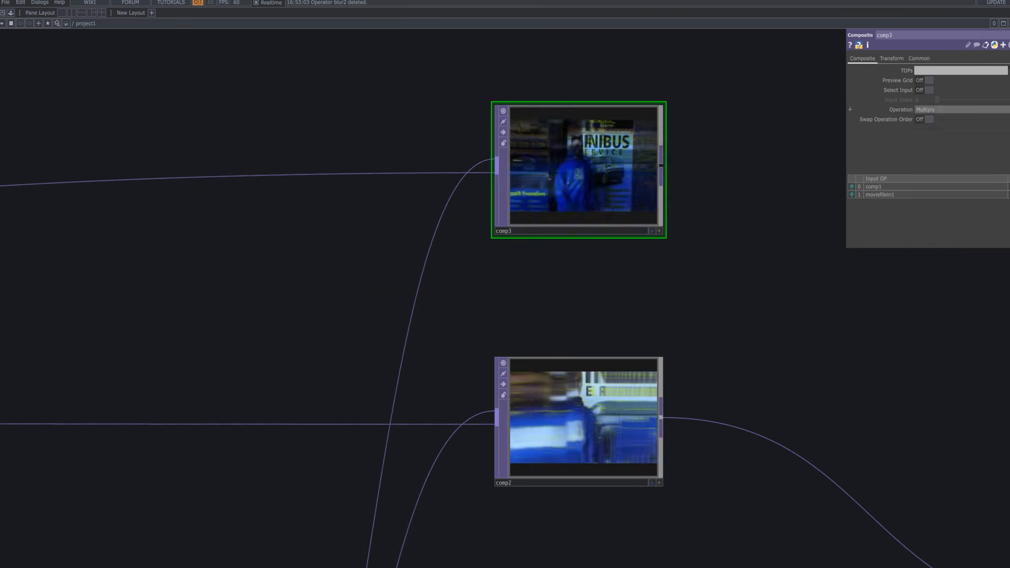
click(998, 111)
click(960, 161)
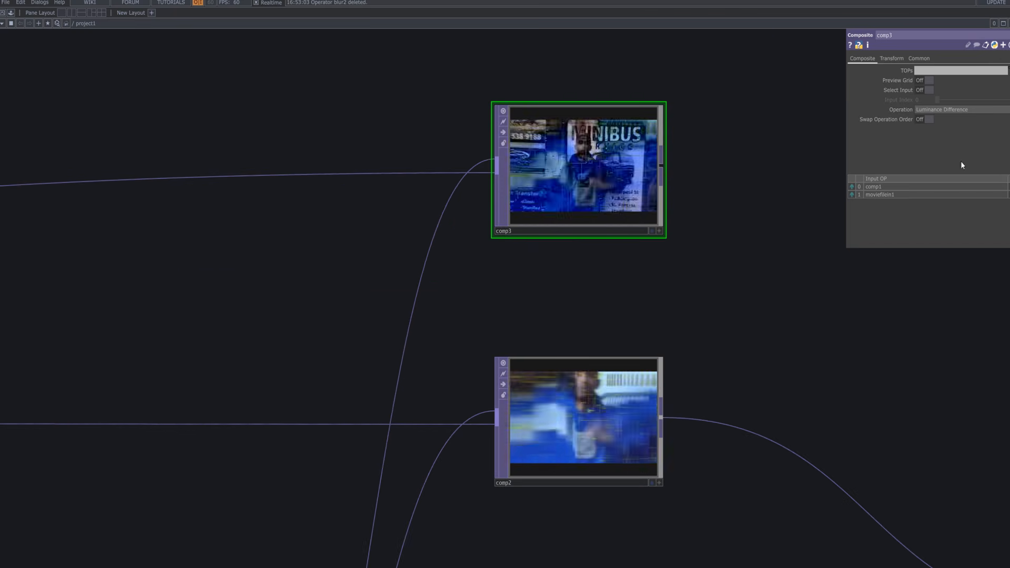
Box-select crop1, transform3, out1 and moviefileout1.
scroll(677, 219, down, 4)
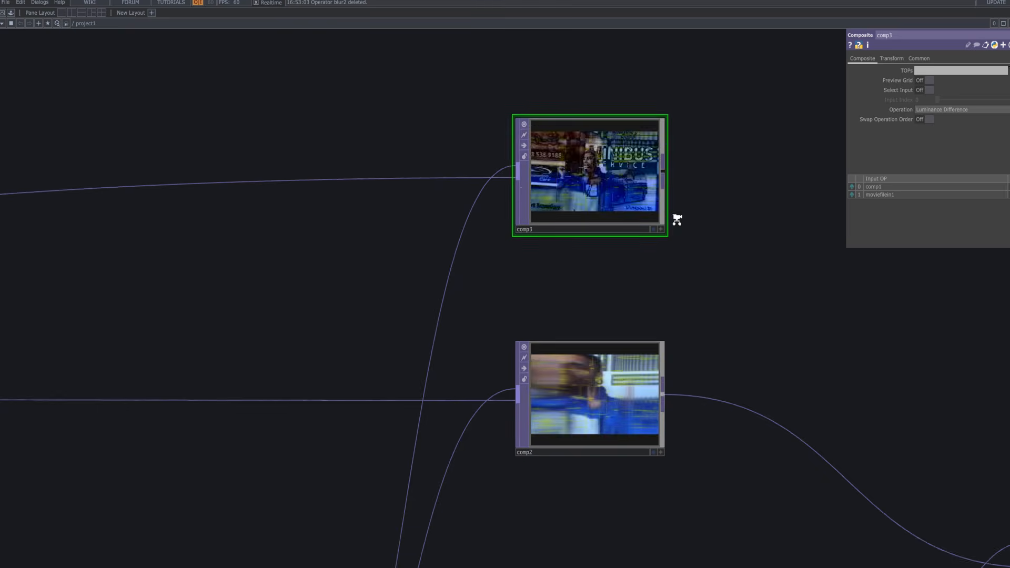
scroll(531, 210, down, 5)
drag(732, 214, 368, 210)
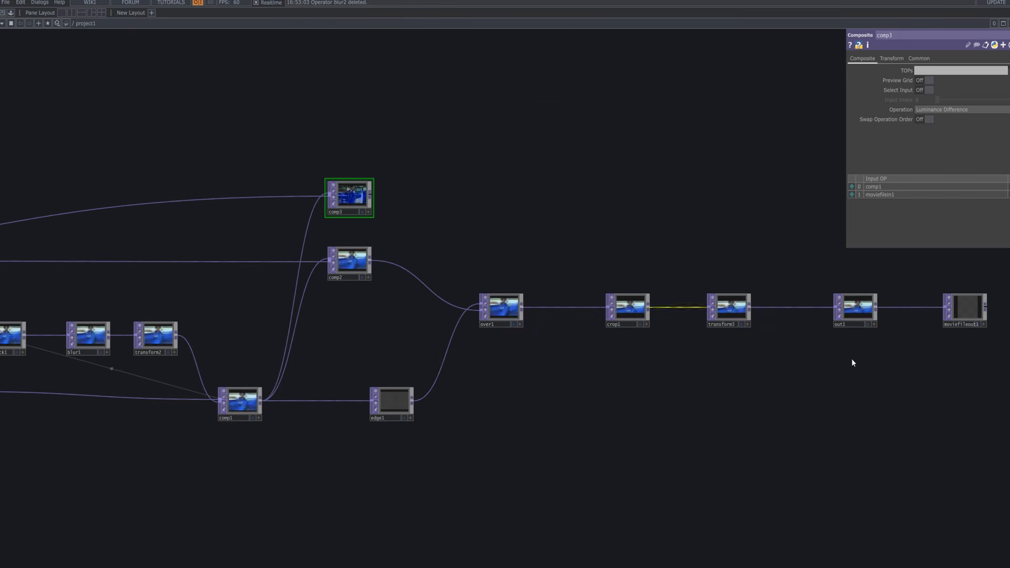
drag(999, 361, 604, 277)
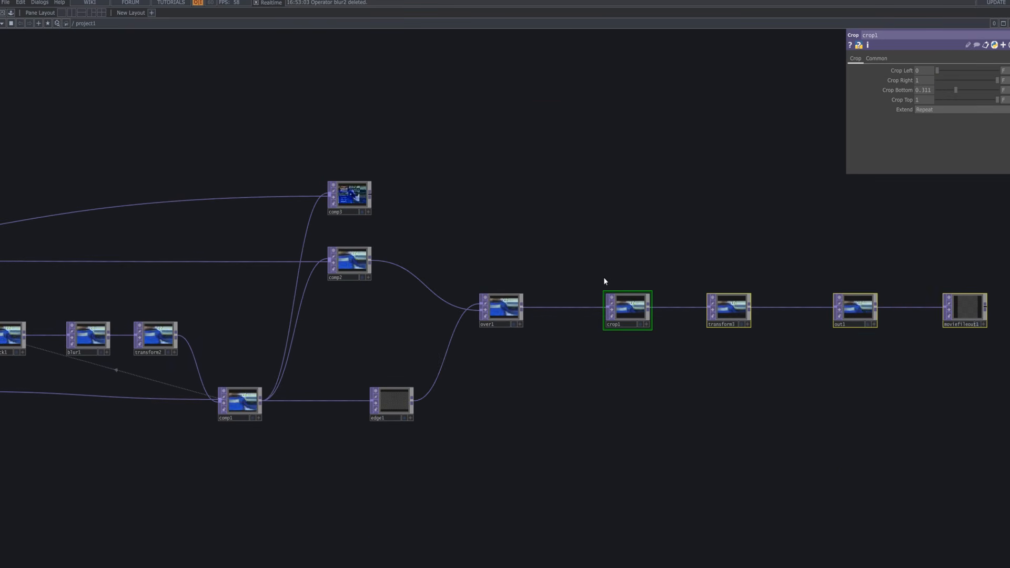
Copy and paste the four-node chain above the originals, wiring comp3 into crop2.
key(ctrl+c)
key(ctrl+v)
click(619, 189)
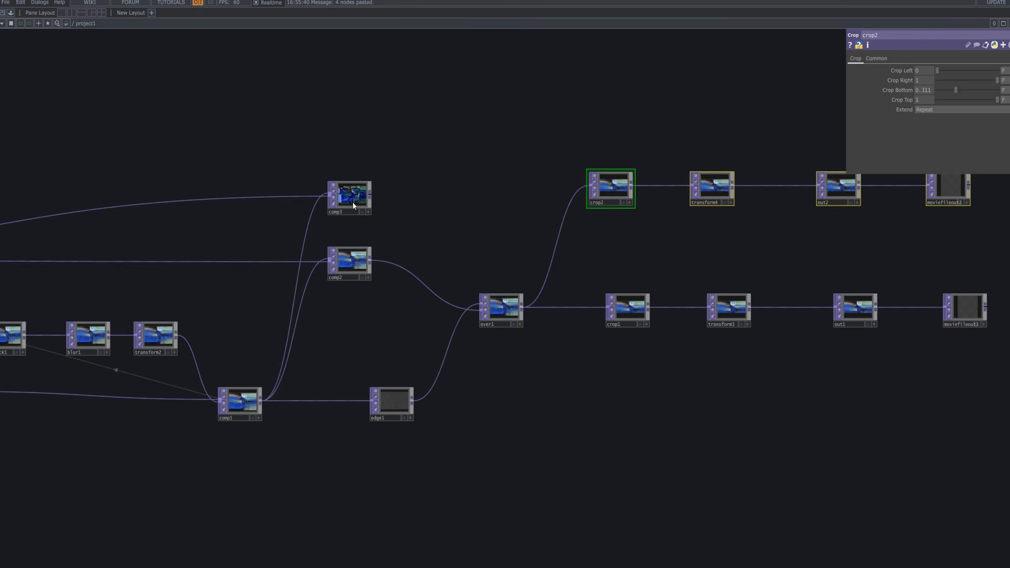
drag(370, 200, 590, 191)
drag(659, 228, 658, 240)
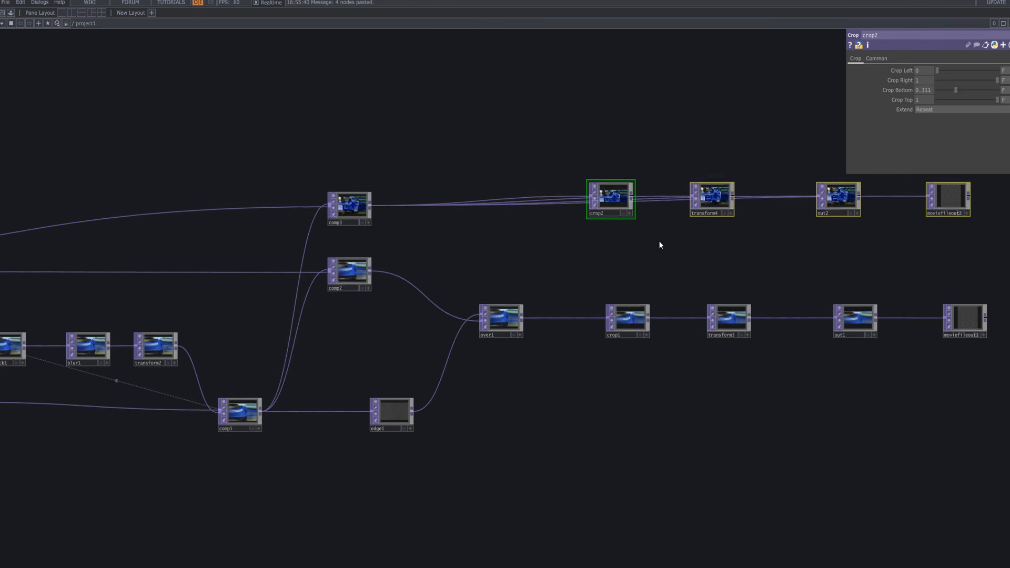
key(ctrl+z)
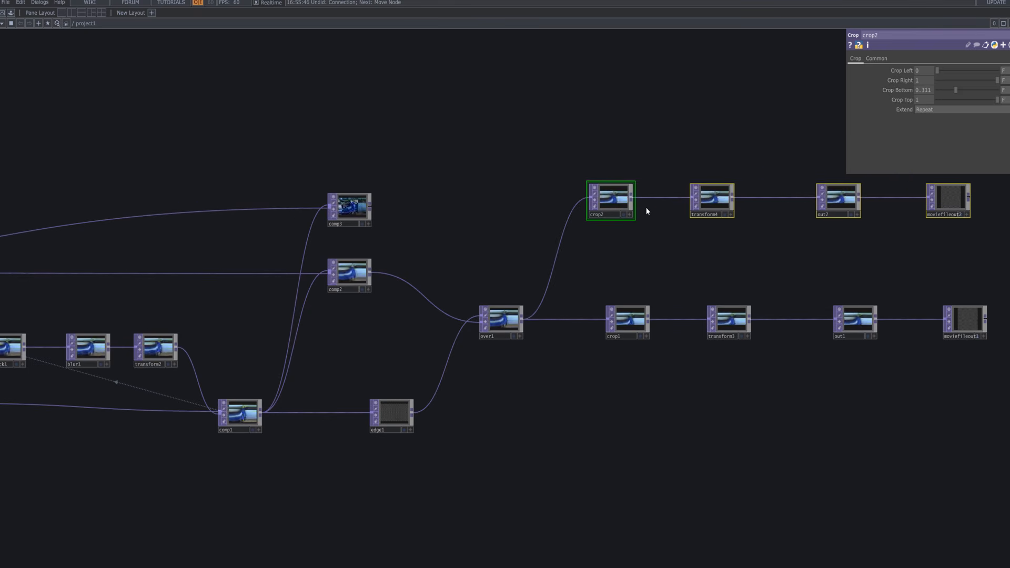
drag(372, 206, 561, 241)
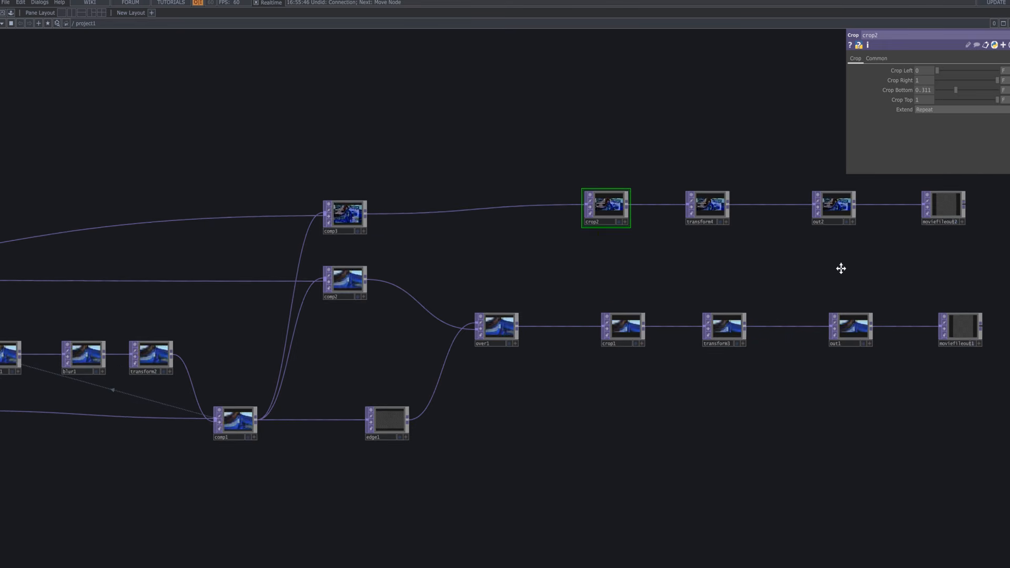
Align the pasted branch with the row below and move comp3 level with crop2.
right_drag(944, 273, 583, 227)
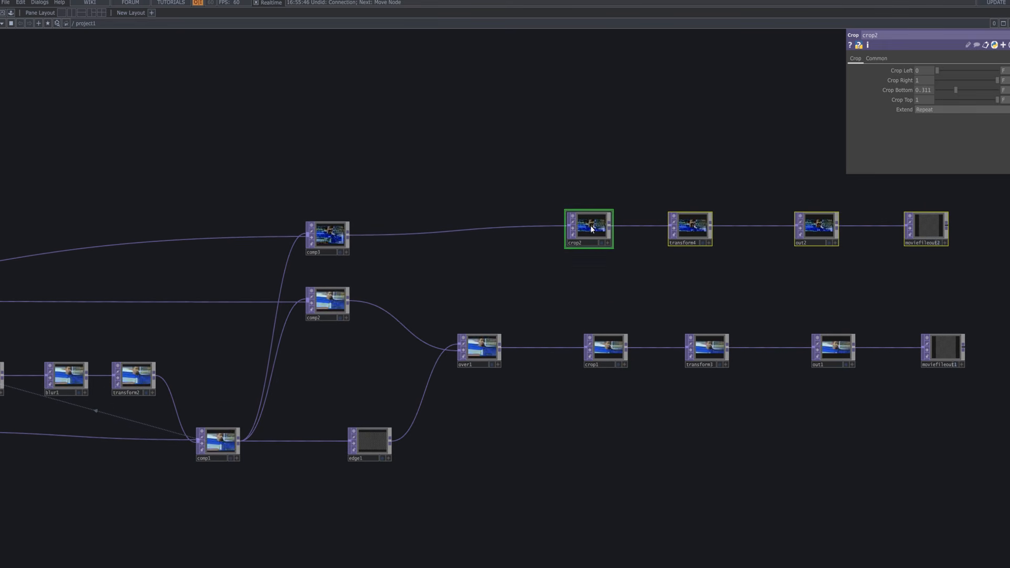
drag(587, 227, 598, 228)
click(558, 171)
drag(581, 185, 612, 233)
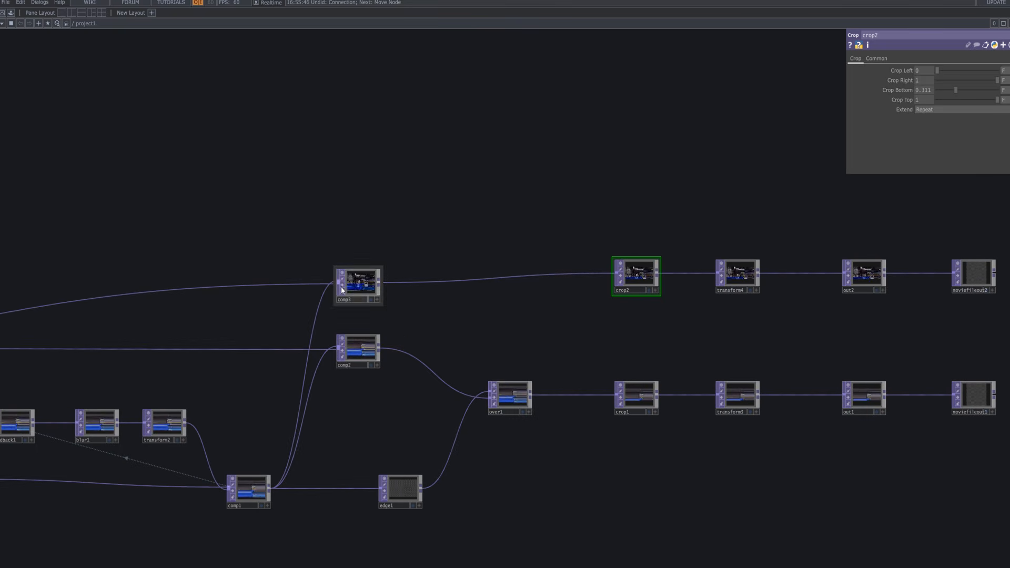
drag(358, 271, 372, 256)
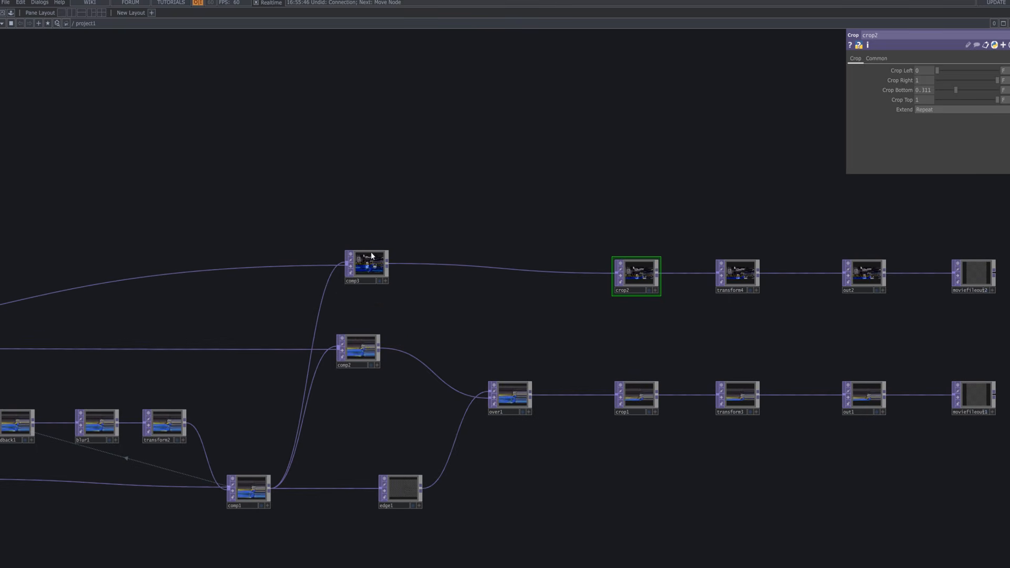
right_click(184, 422)
Add a Displace TOP, displace1, above comp3 with transform2 wired into both inputs.
click(325, 287)
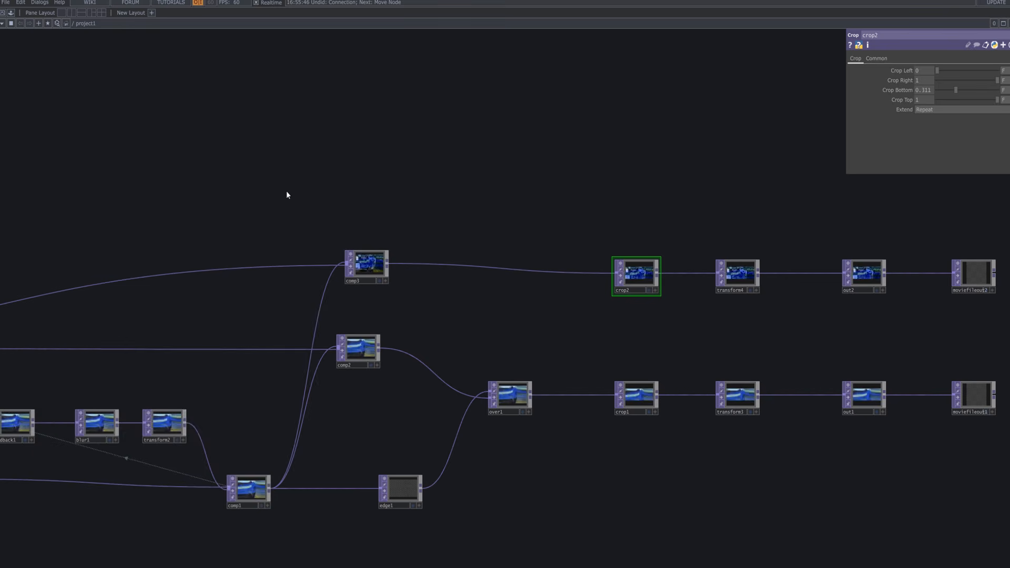
key(Tab)
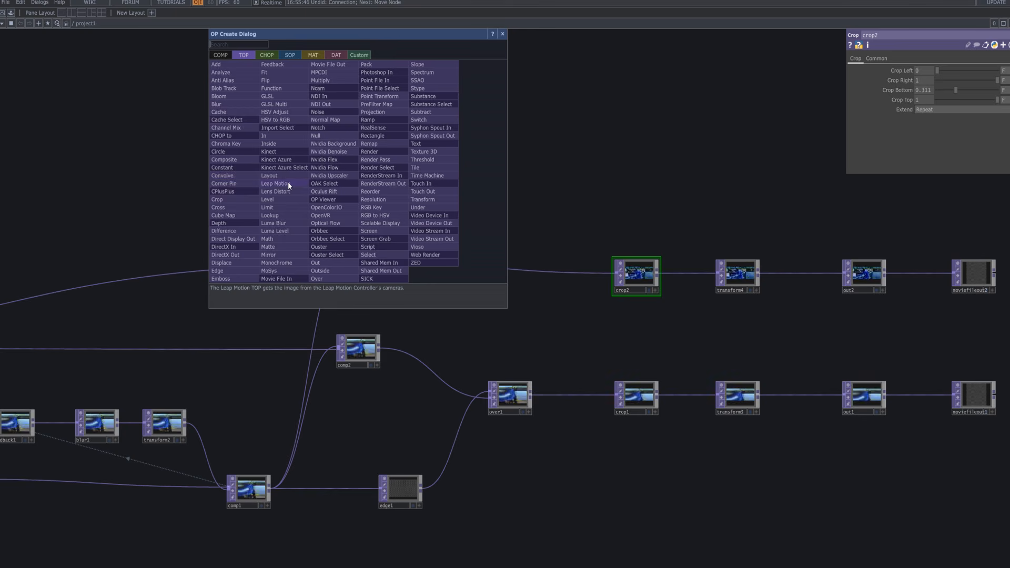
text(dis)
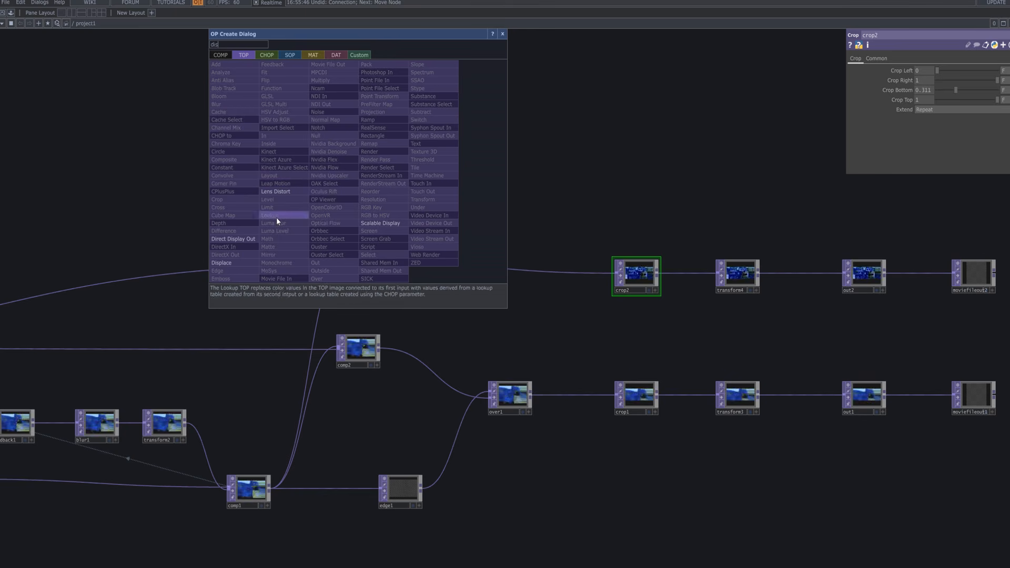
click(236, 263)
click(367, 174)
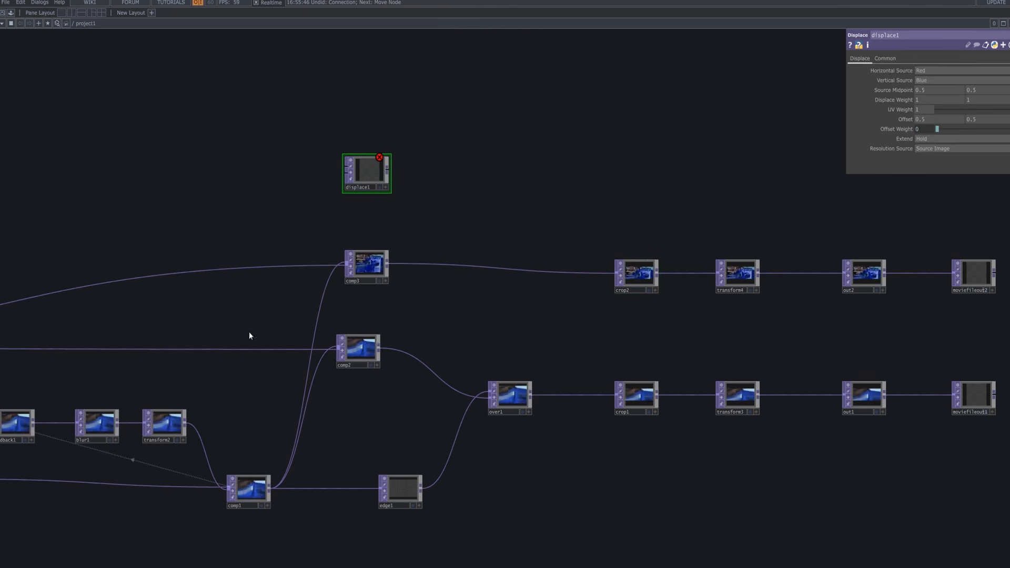
click(188, 422)
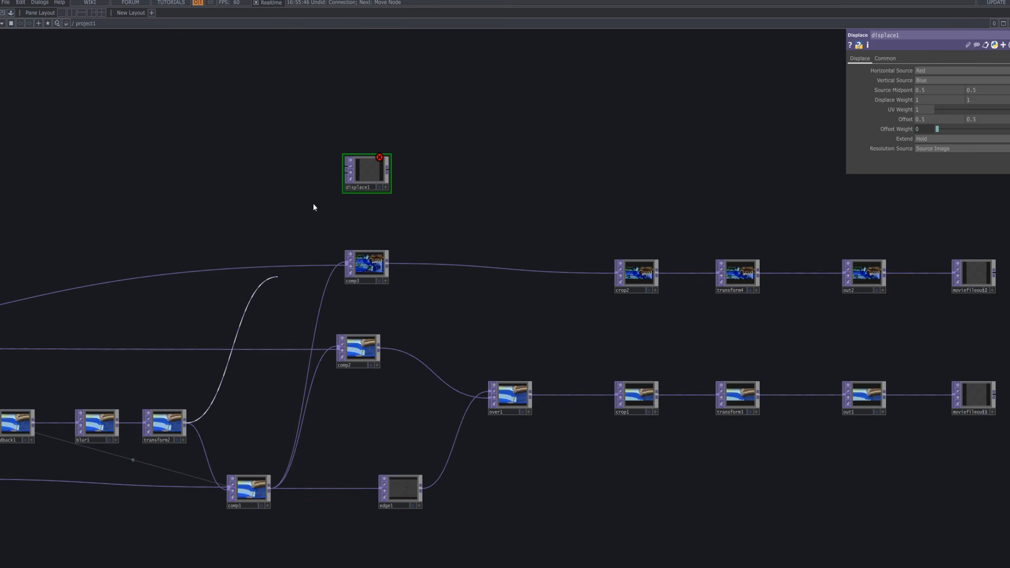
click(337, 168)
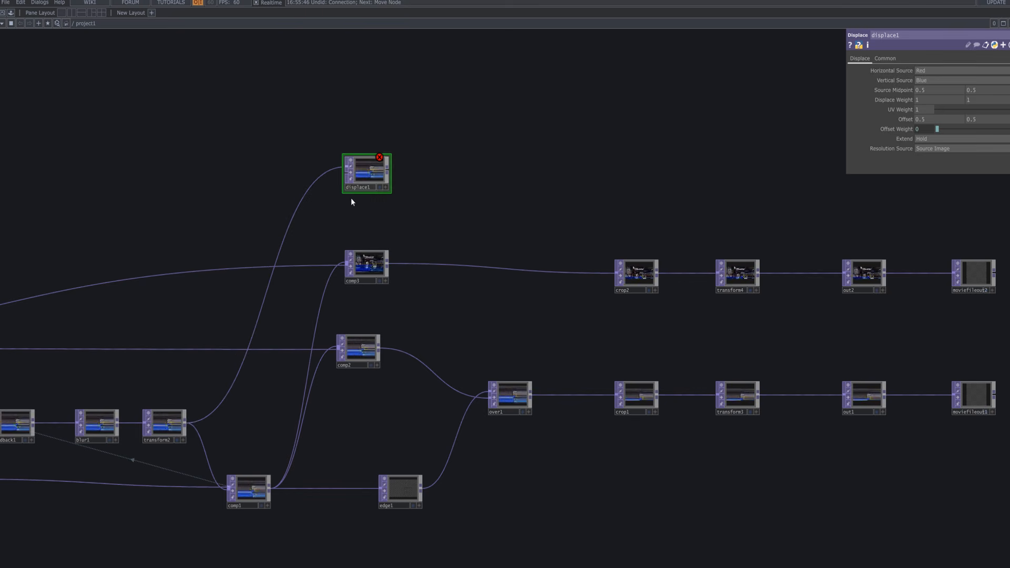
click(184, 422)
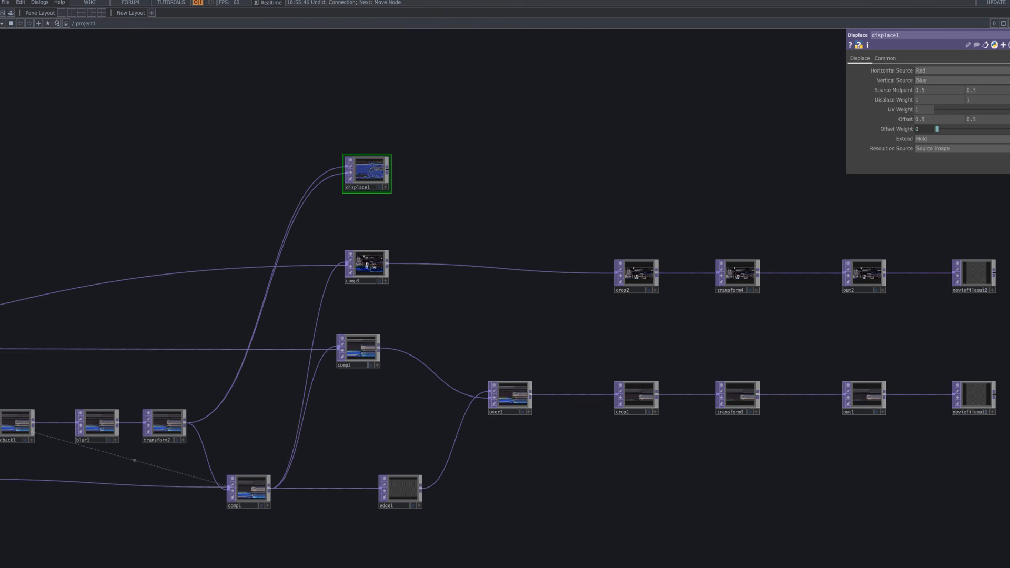
scroll(342, 169, up, 6)
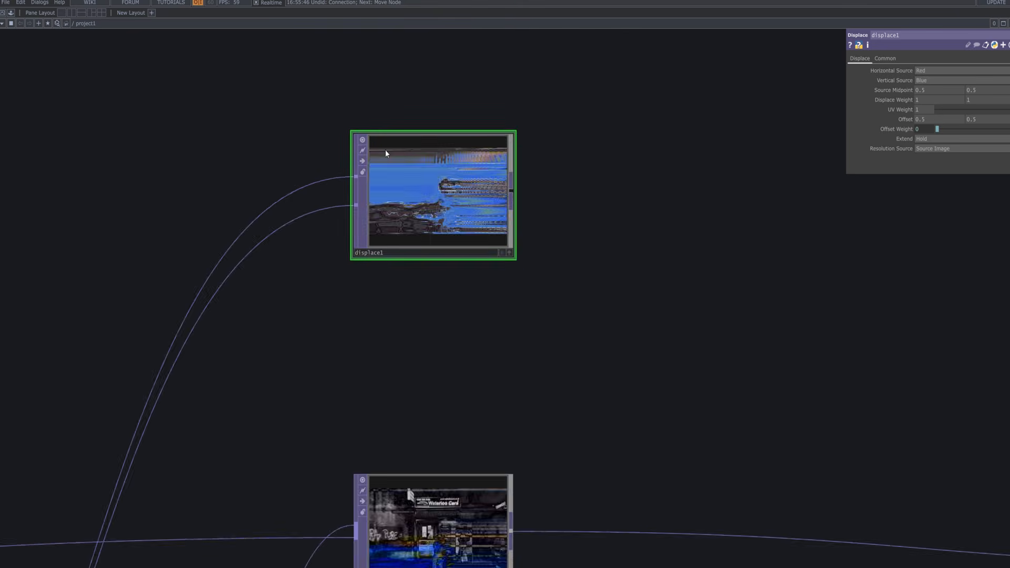
scroll(676, 212, up, 2)
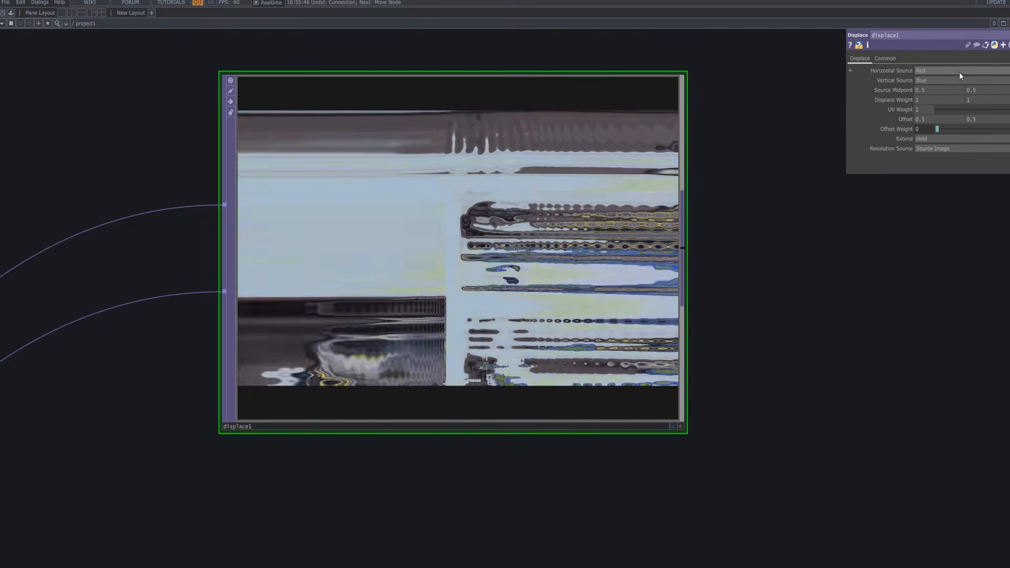
Set displace1's vertical source to Alpha and Displace Weight to -0.1 by -0.1.
click(958, 82)
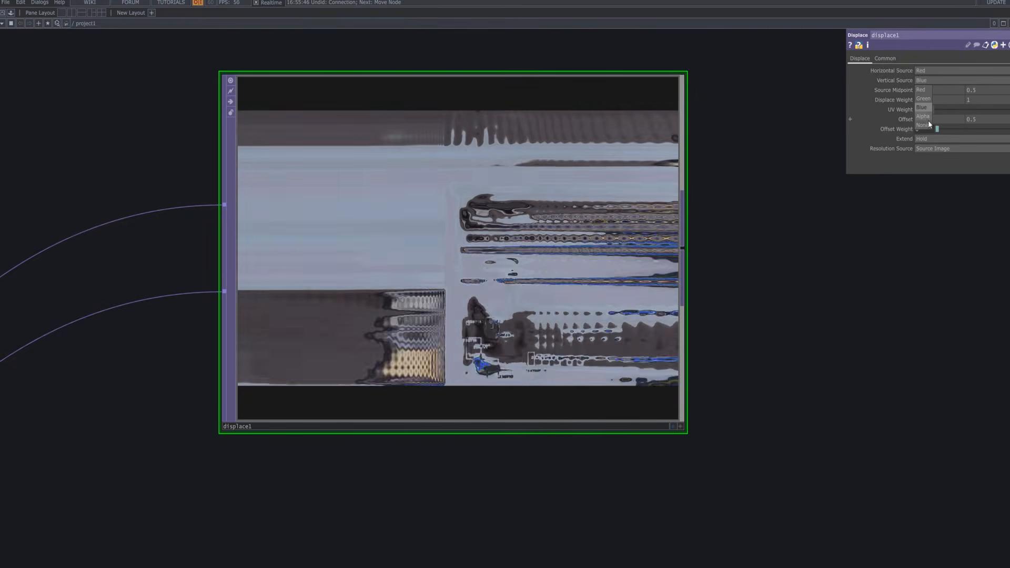
click(926, 117)
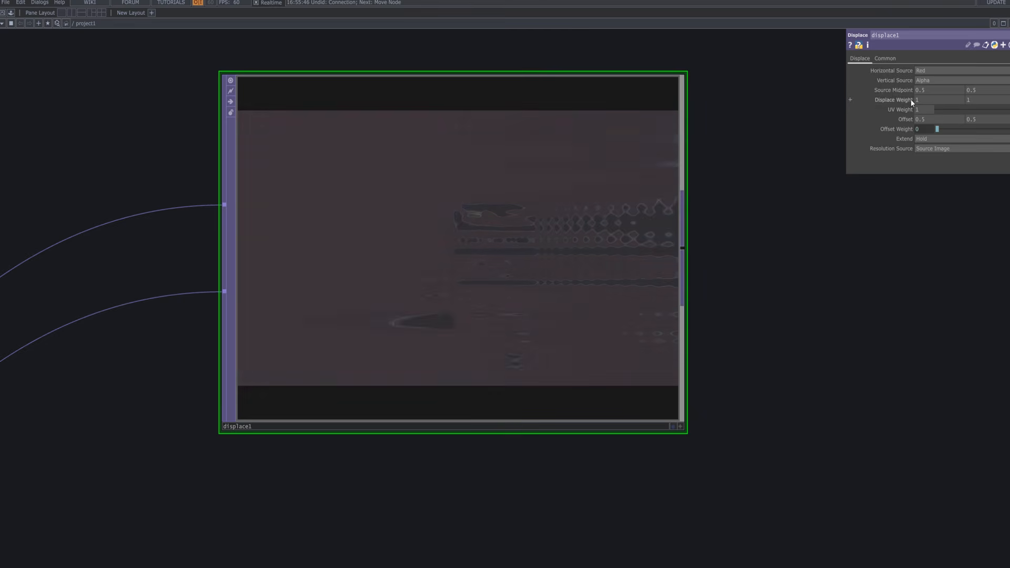
mouse_move(910, 99)
mouse_down()
mouse_move(905, 85)
mouse_move(911, 99)
mouse_up()
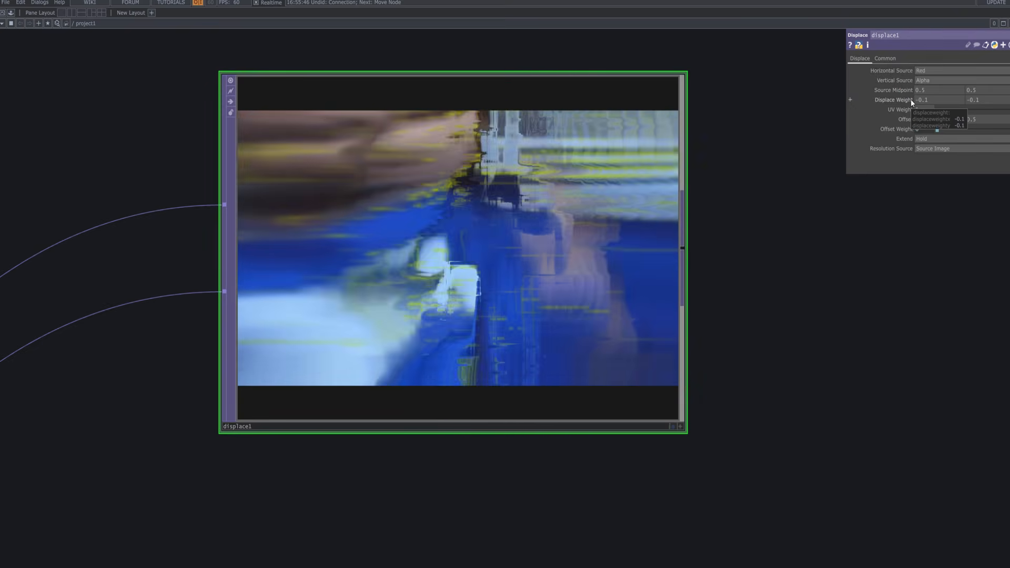
scroll(730, 248, down, 10)
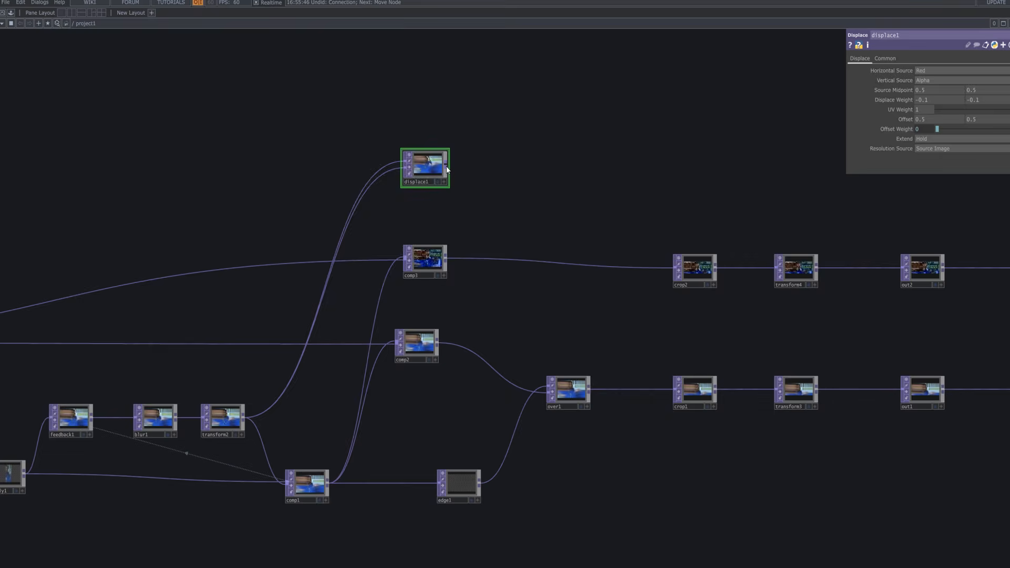
Add a Reorder TOP, reorder1, after displace1 from an 're' search.
key(Tab)
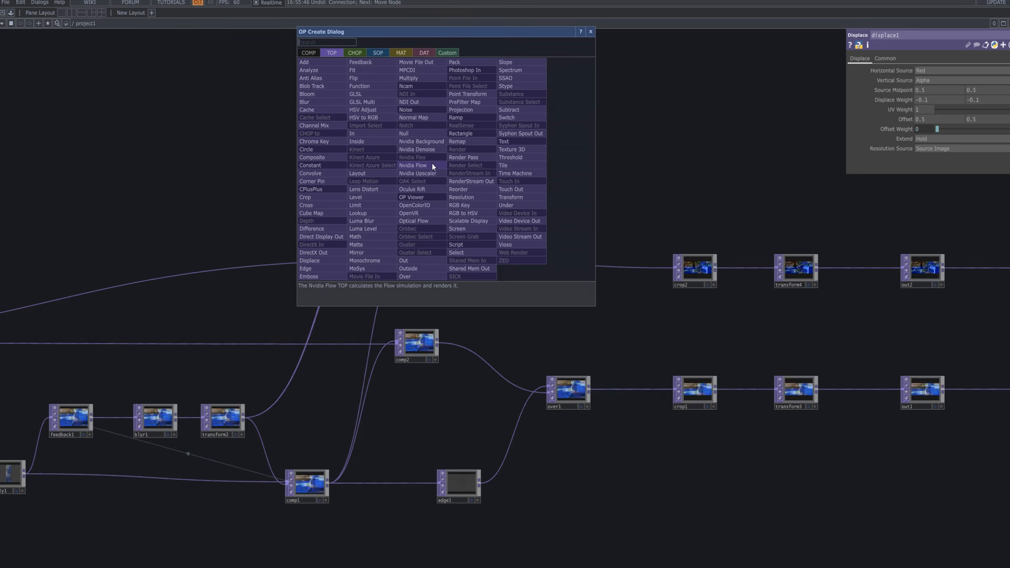
text(re)
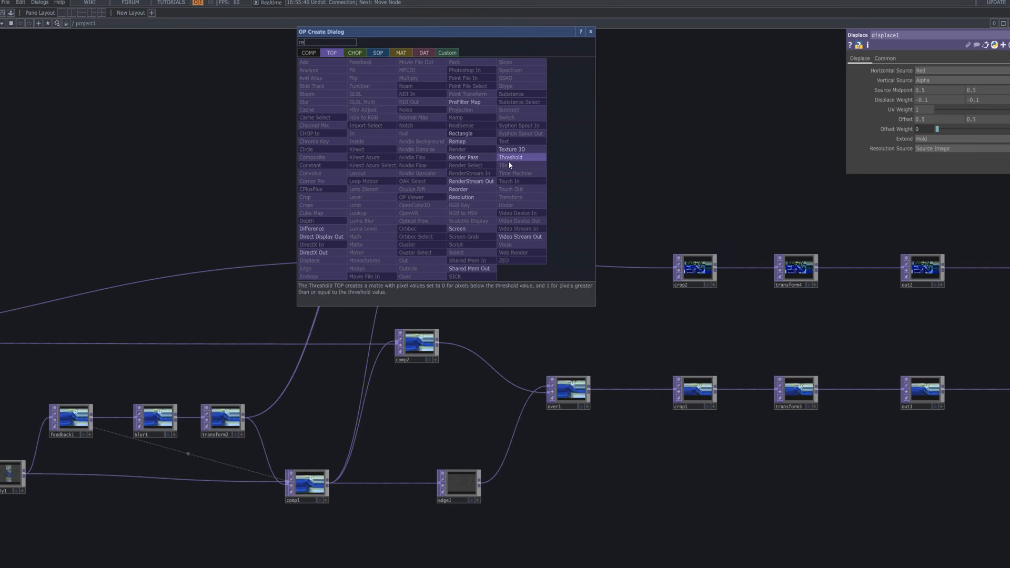
click(464, 200)
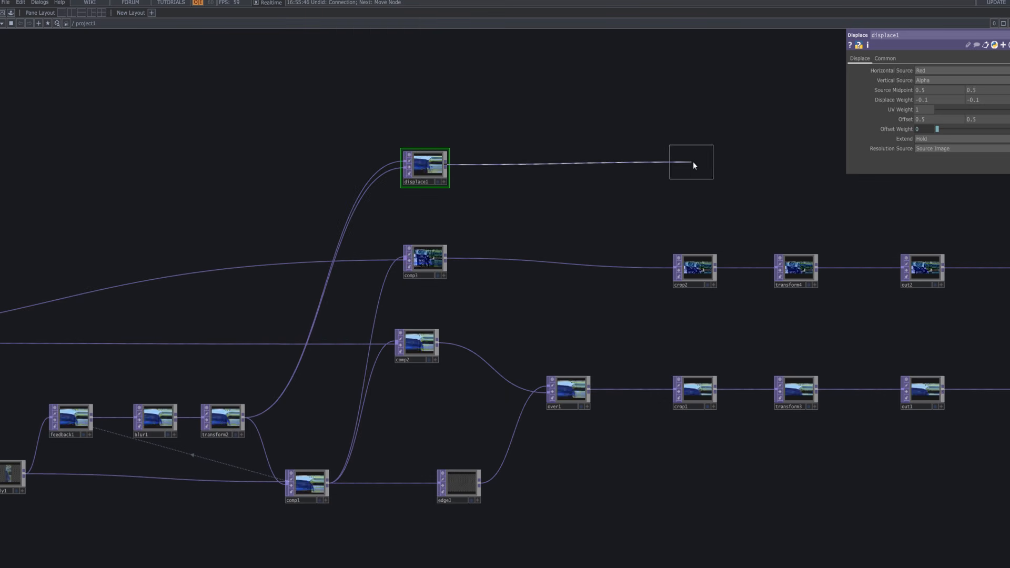
click(557, 167)
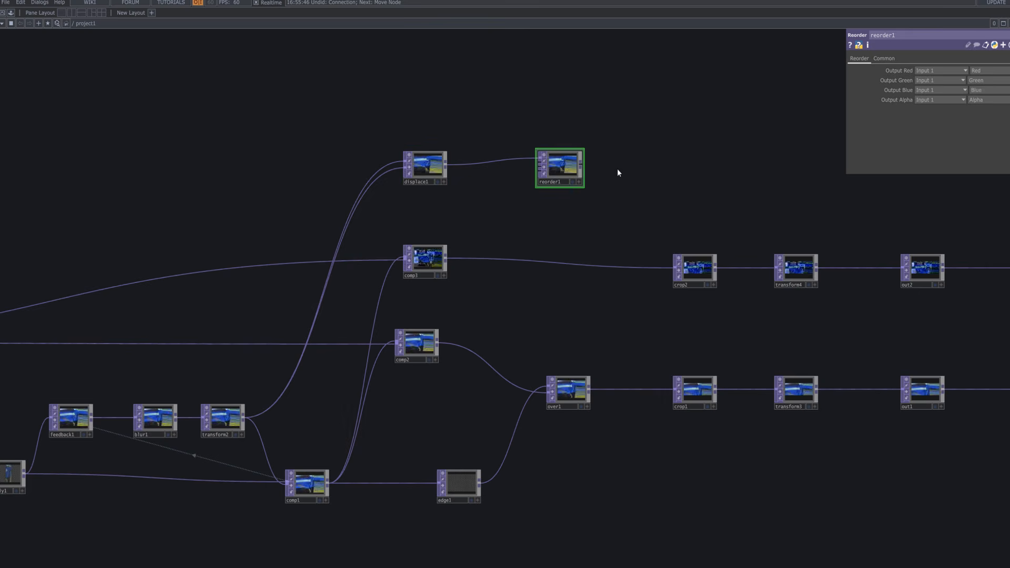
Set reorder1's Output Red to Luminance and Output Green to Blue.
click(995, 72)
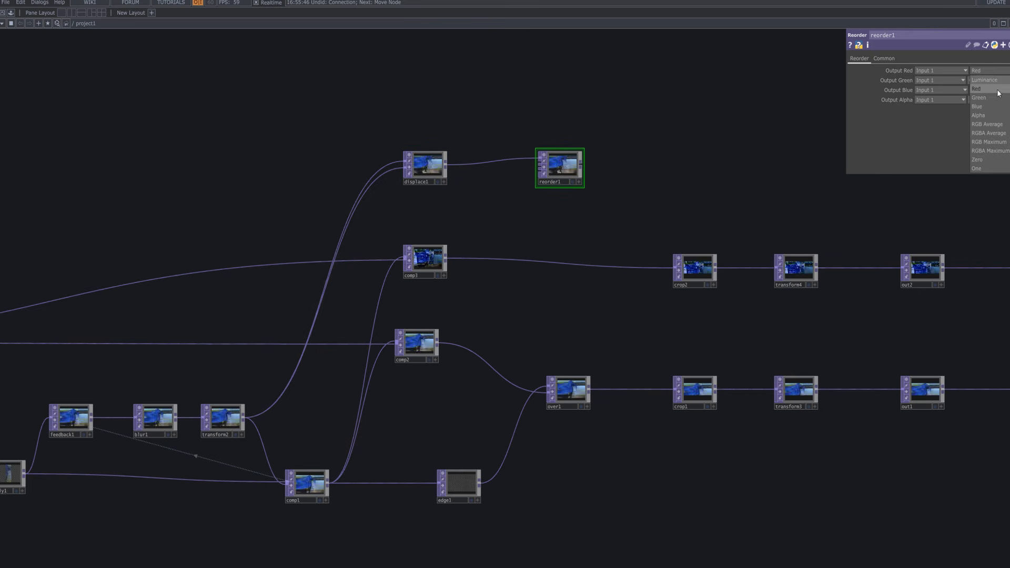
click(574, 182)
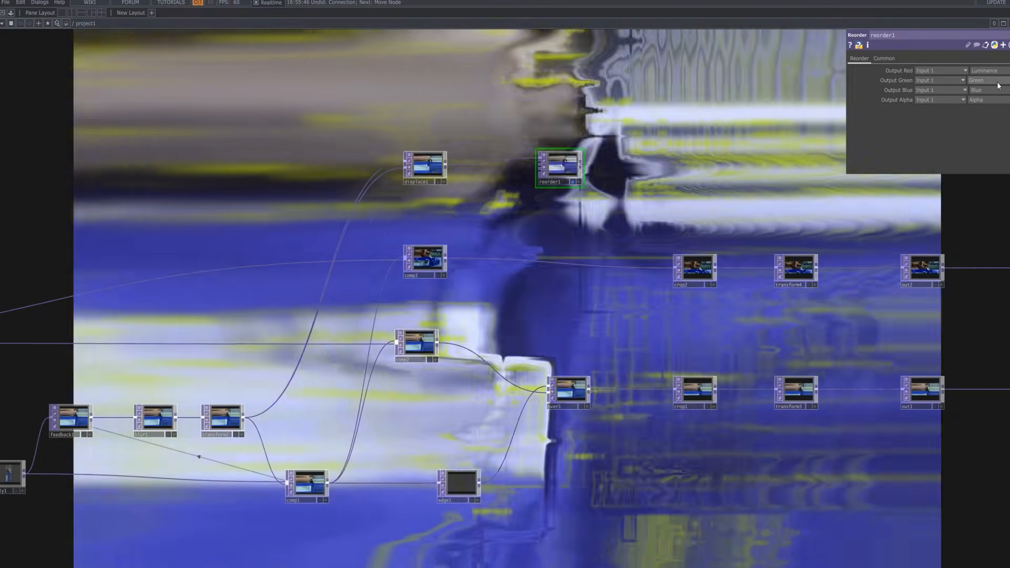
click(996, 81)
click(993, 118)
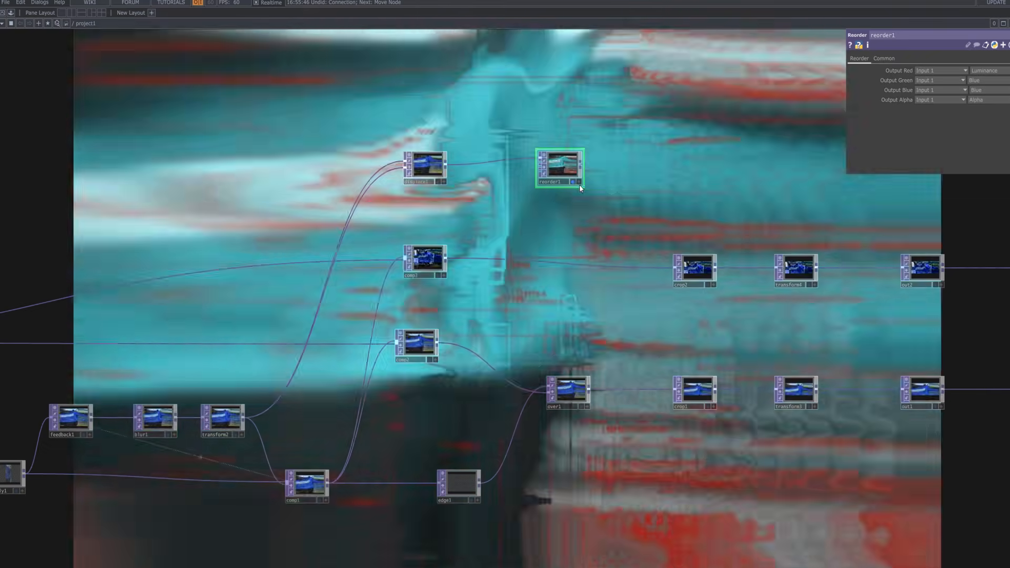
click(573, 181)
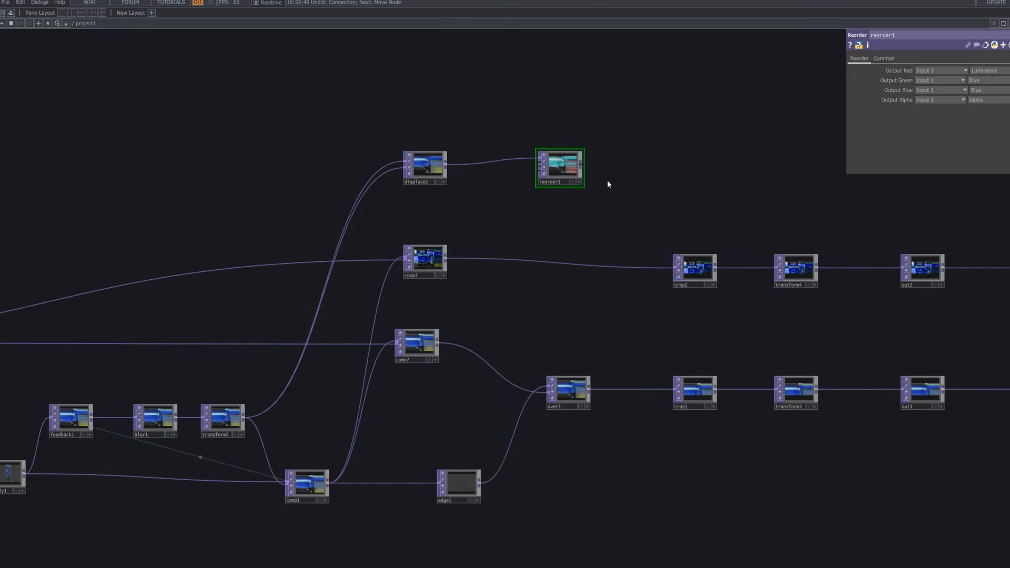
scroll(604, 181, up, 6)
scroll(597, 204, down, 5)
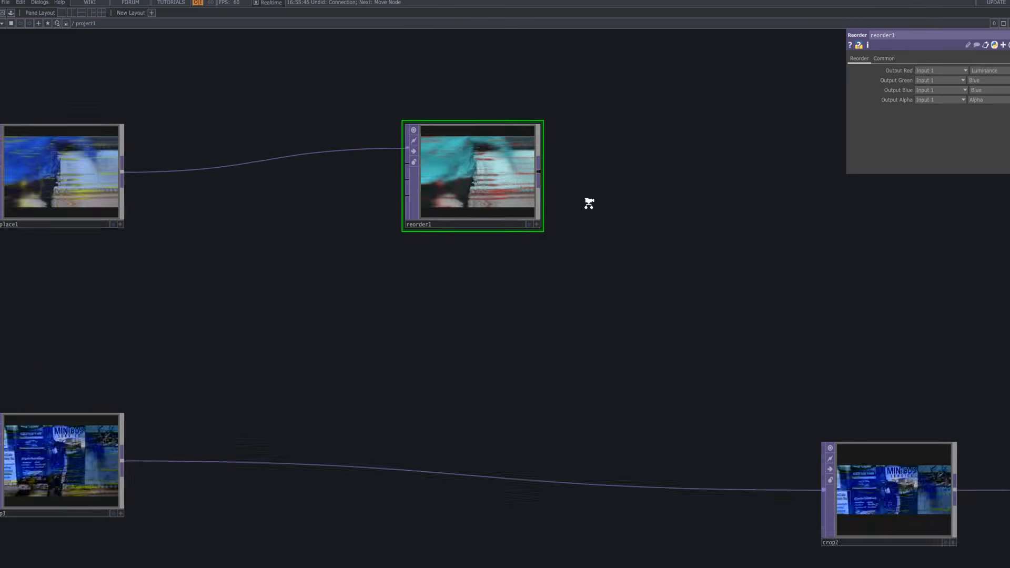
Insert an HSV Adjust TOP after reorder1 from an 'hsv' search.
scroll(520, 223, down, 2)
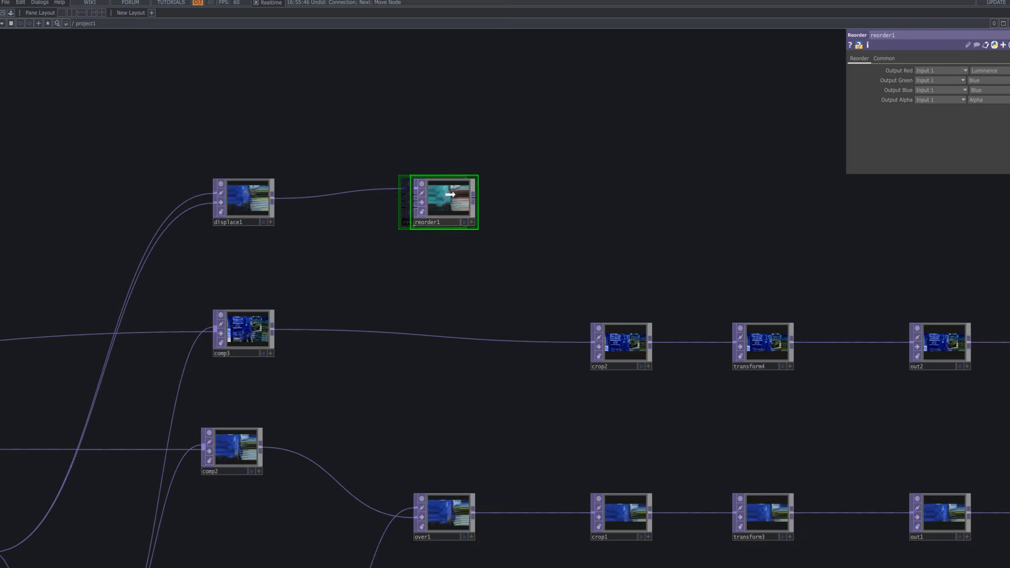
click(474, 199)
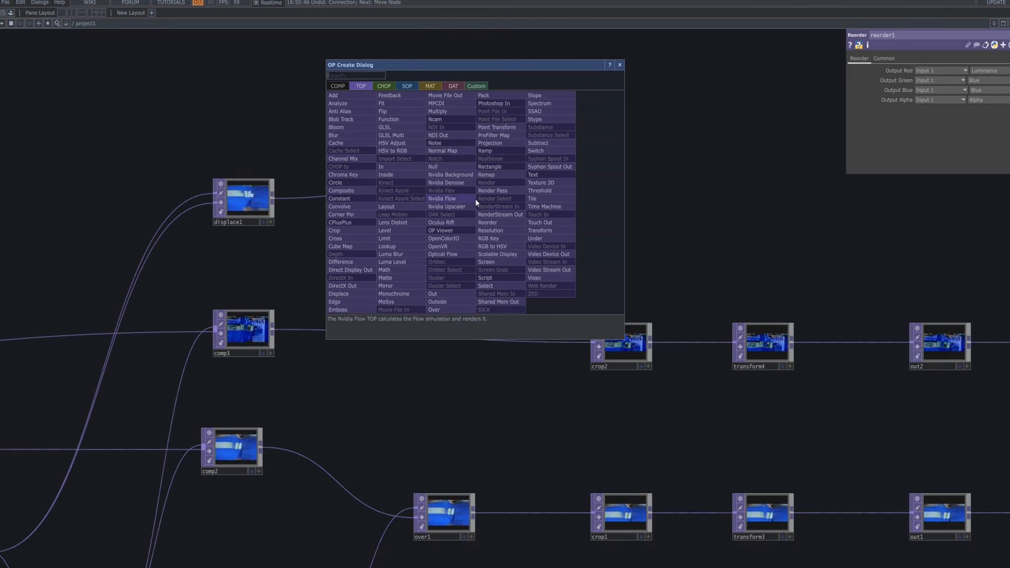
text(hs)
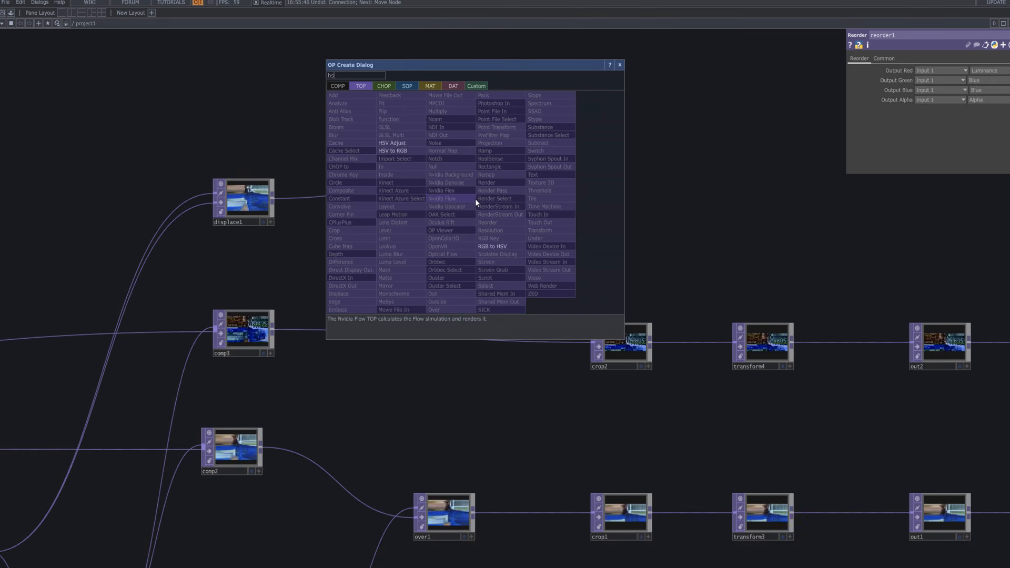
text(v)
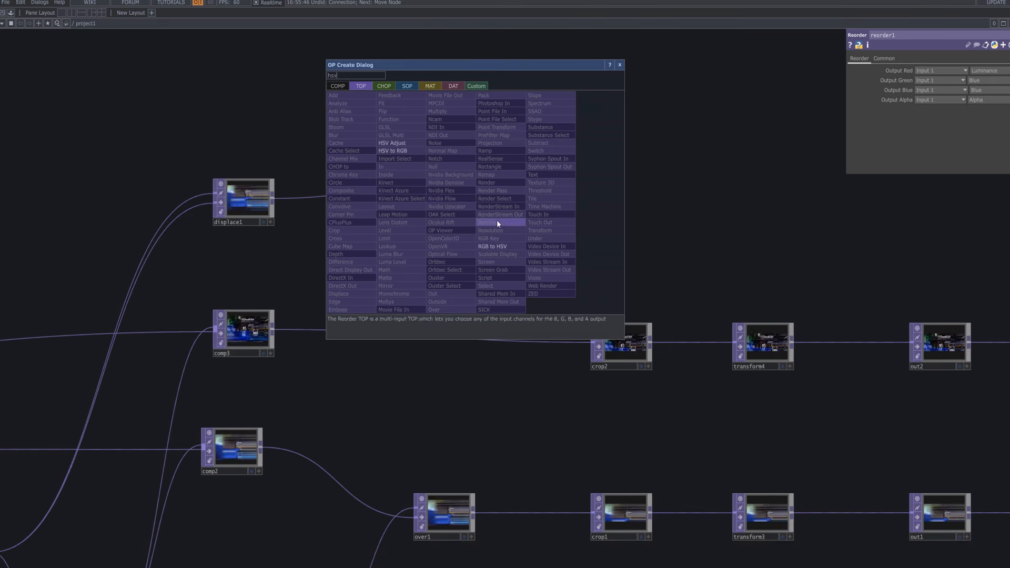
click(414, 143)
Place hsvadj1 after reorder1 and set Hue Range 34, Hue Offset 360, Saturation Multiplier 3, Value Multiplier 1.04.
click(629, 208)
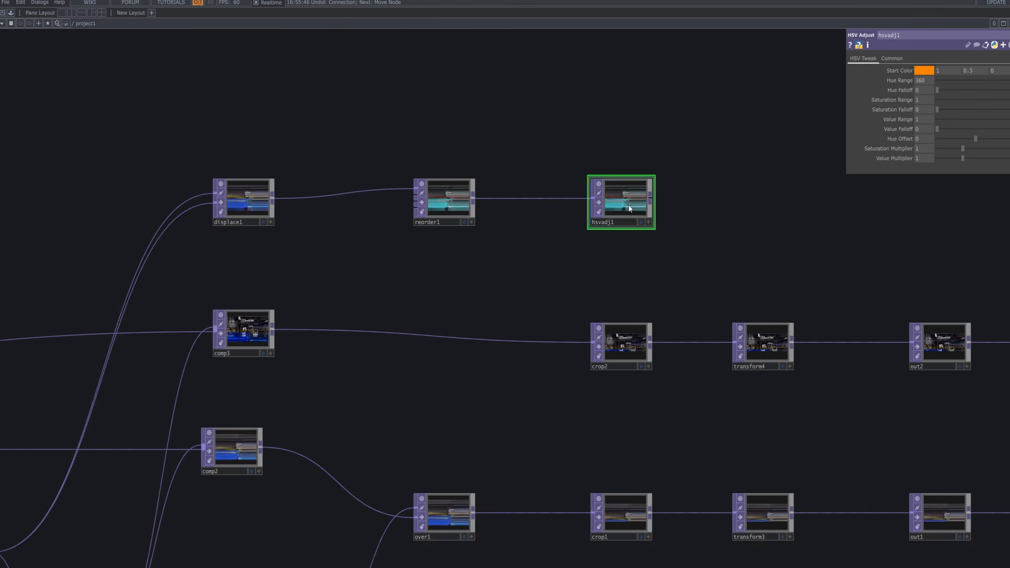
drag(969, 81, 955, 82)
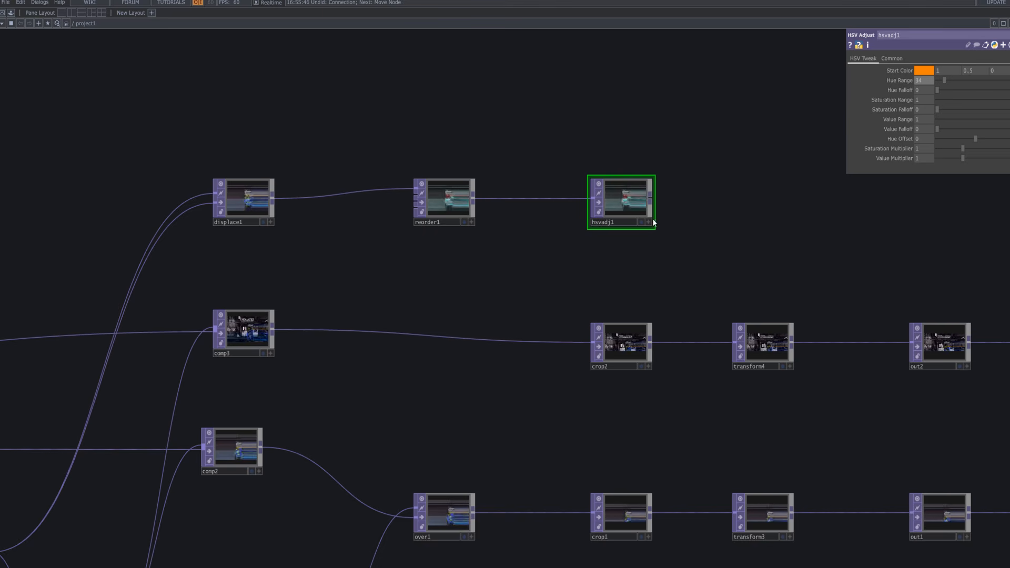
scroll(637, 202, up, 5)
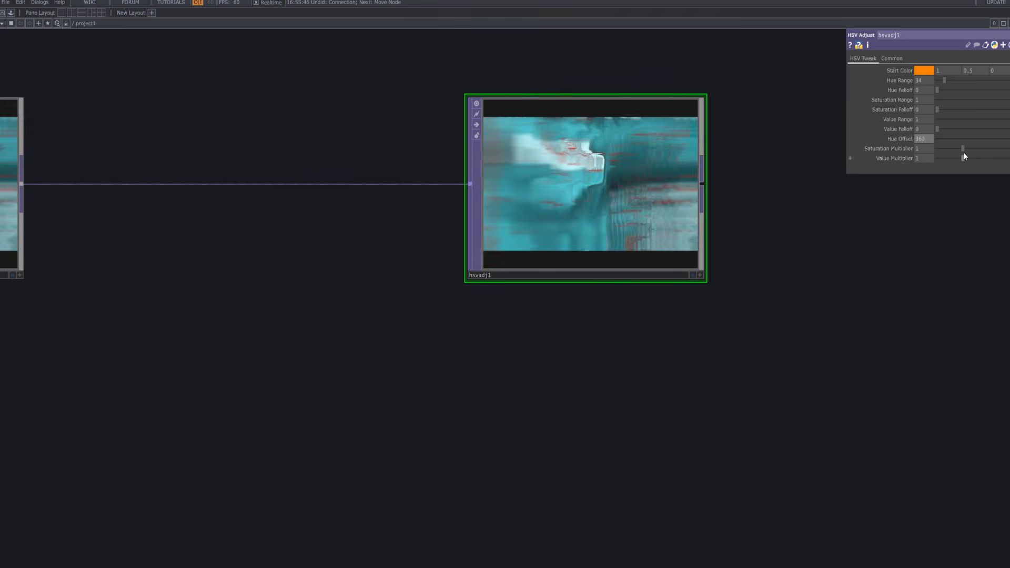
mouse_move(962, 149)
mouse_down()
mouse_move(1009, 150)
mouse_move(964, 158)
mouse_up()
scroll(604, 227, down, 3)
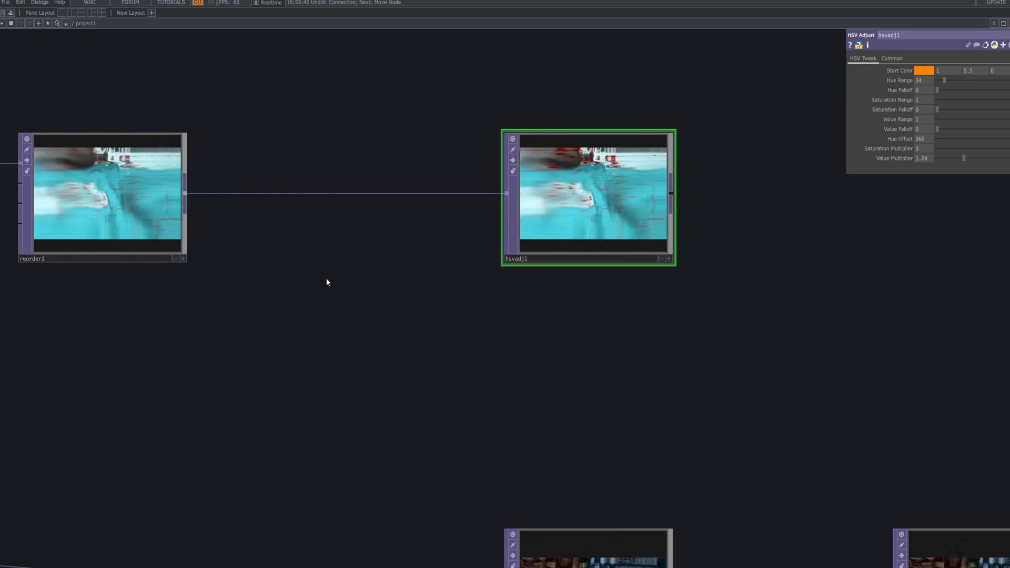
Compare reorder1 and hsvadj1 as background previews, then turn both display flags off.
click(176, 259)
click(662, 258)
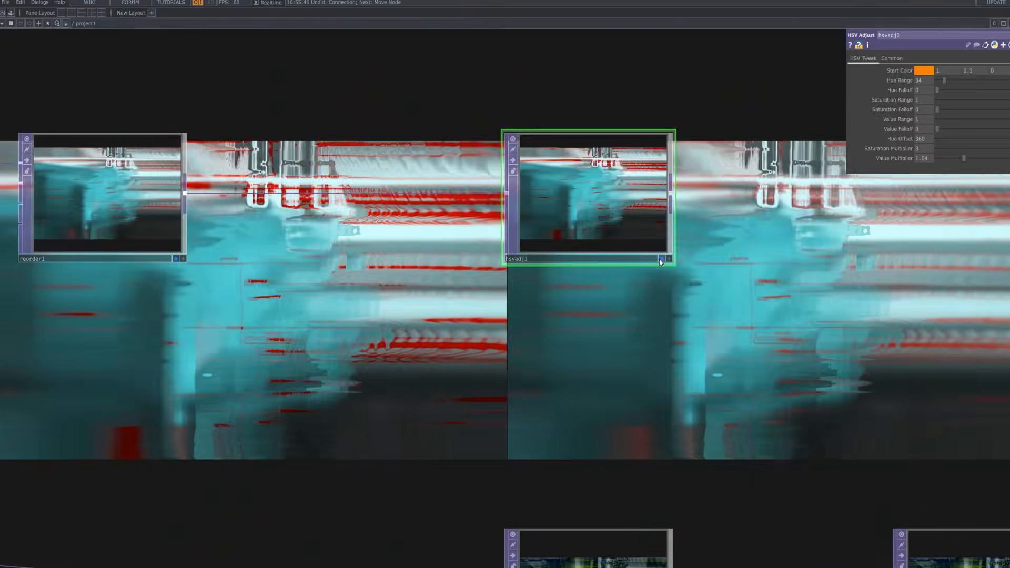
scroll(644, 316, down, 3)
scroll(642, 314, down, 7)
drag(738, 267, 710, 332)
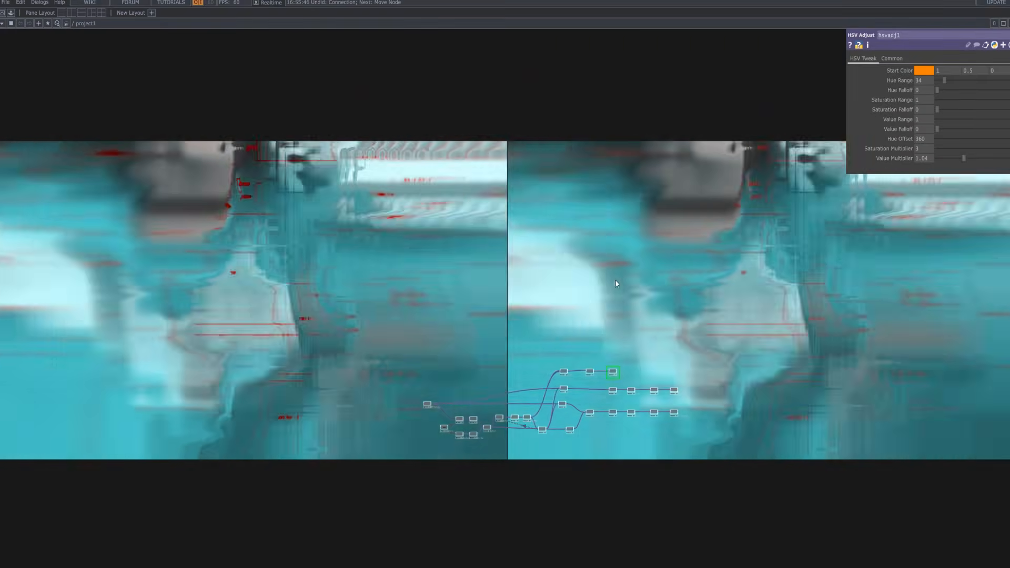
scroll(607, 351, up, 10)
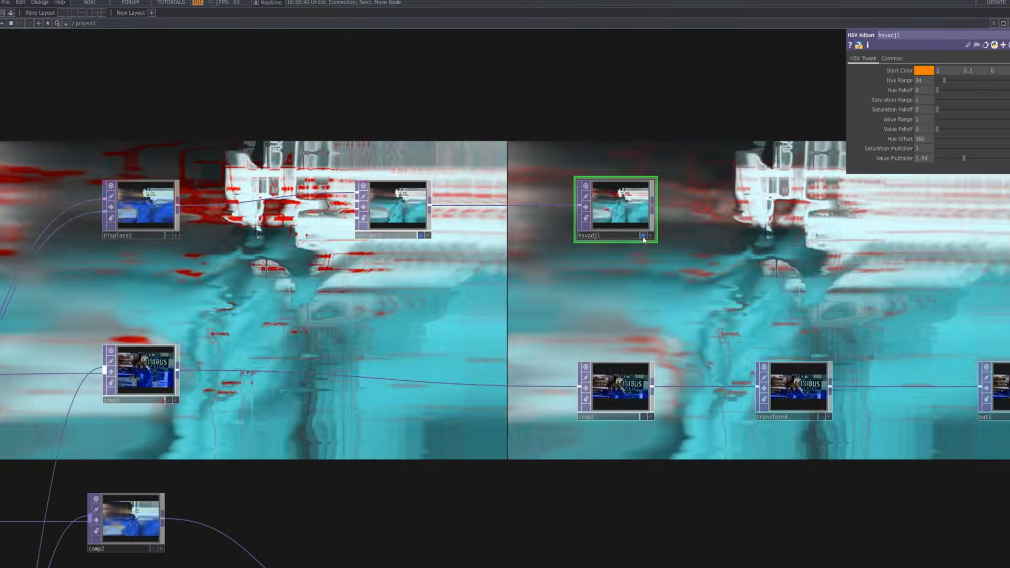
click(642, 235)
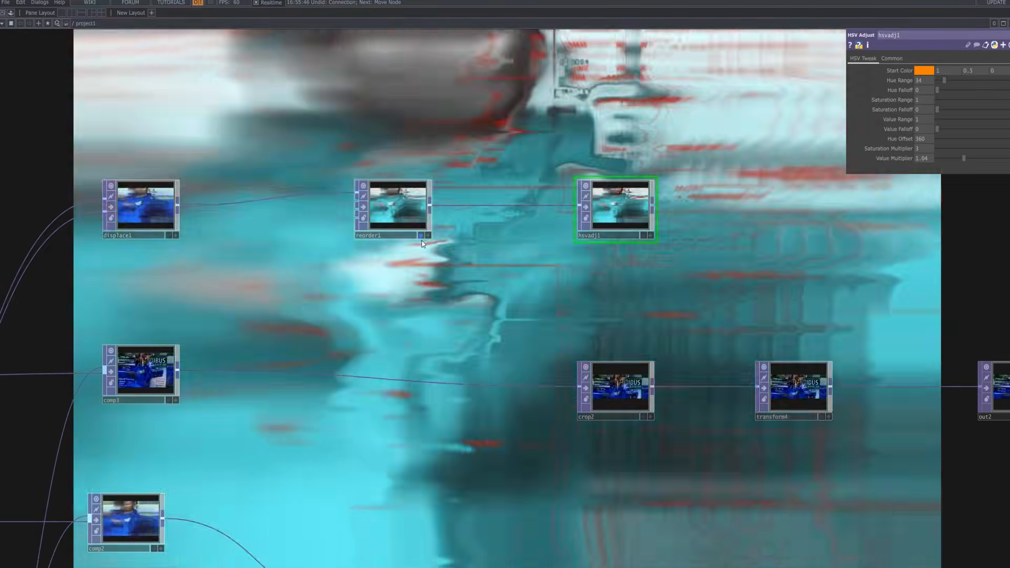
click(421, 235)
Move hsvadj1 up beside reorder1 with a small gap and recentre the network.
scroll(422, 245, up, 5)
drag(613, 288, 506, 372)
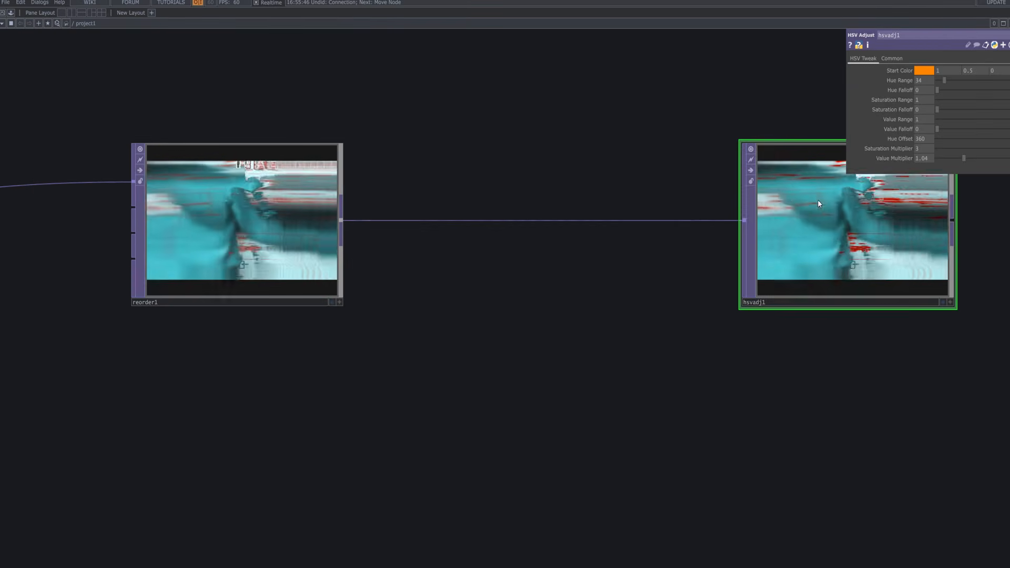
drag(818, 203, 414, 209)
mouse_move(495, 217)
mouse_down()
mouse_move(536, 217)
mouse_move(498, 228)
mouse_up()
scroll(486, 231, down, 7)
scroll(487, 232, down, 2)
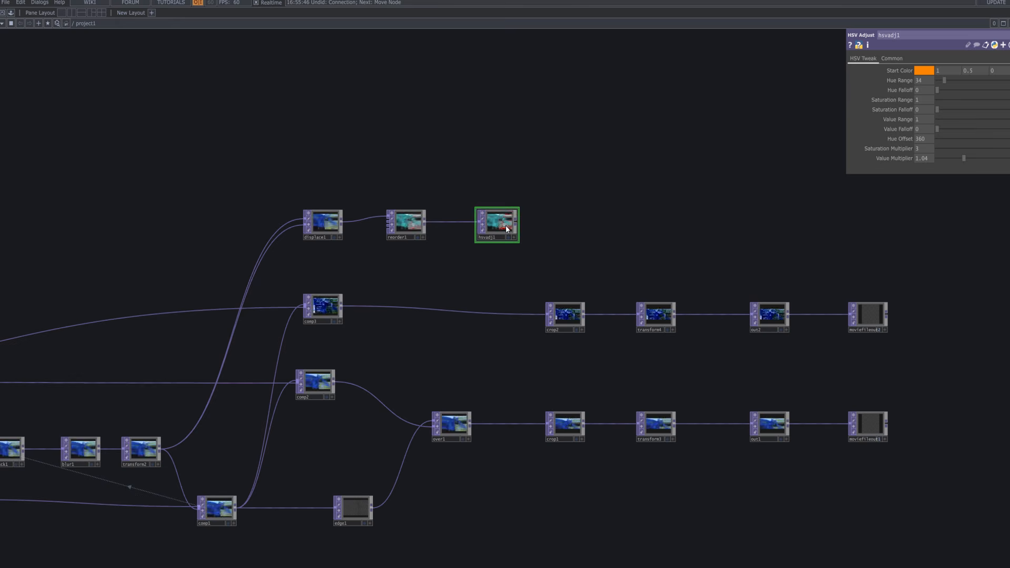
drag(577, 228, 509, 197)
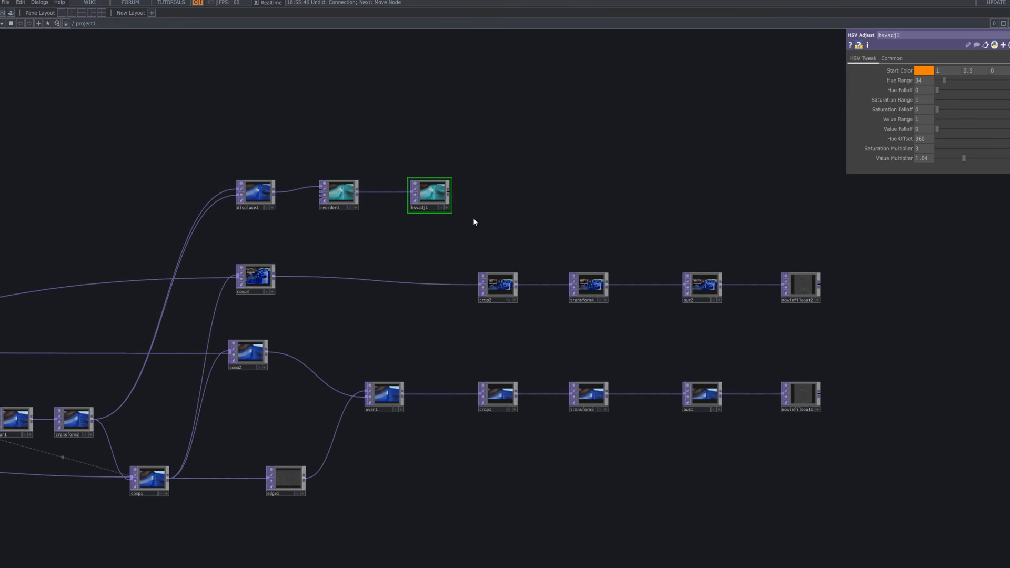
Insert a Crop TOP (crop3) after hsvadj1 and set its Crop Right to 0.728.
right_click(450, 193)
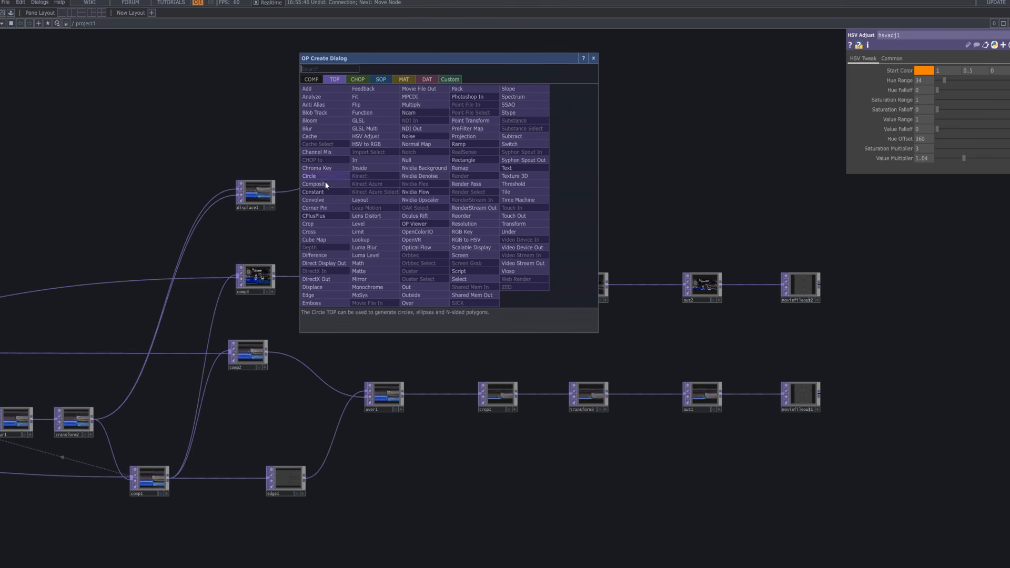
click(332, 224)
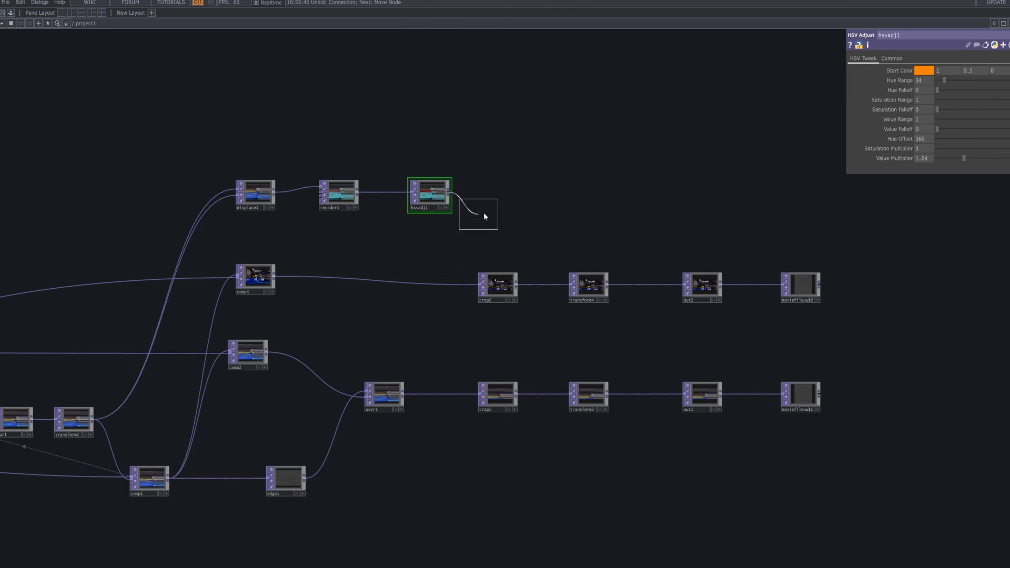
scroll(518, 190, up, 5)
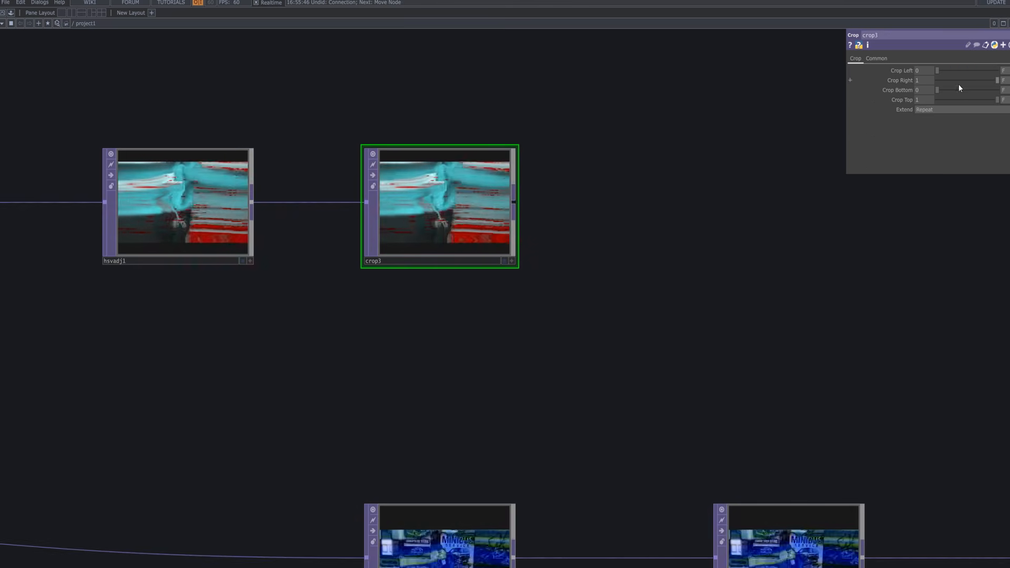
mouse_move(980, 83)
mouse_down()
mouse_move(924, 68)
mouse_move(991, 81)
mouse_move(982, 82)
mouse_up()
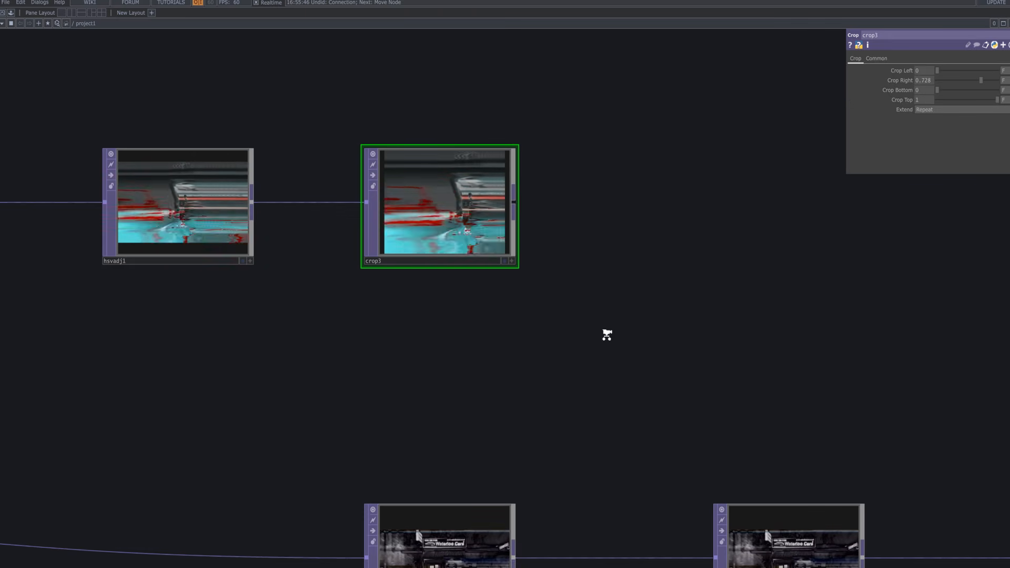
scroll(608, 334, down, 5)
drag(547, 313, 405, 236)
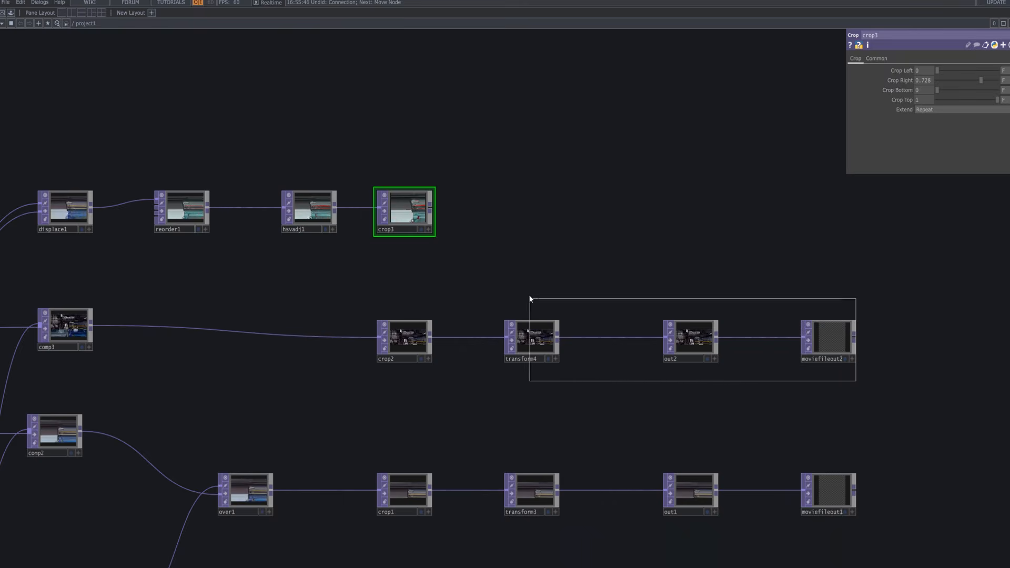
Duplicate transform4, out2 and moviefileout2 and move the copies to the top row after crop3.
drag(529, 298, 531, 295)
key(ctrl+c)
key(ctrl+v)
drag(548, 386, 538, 201)
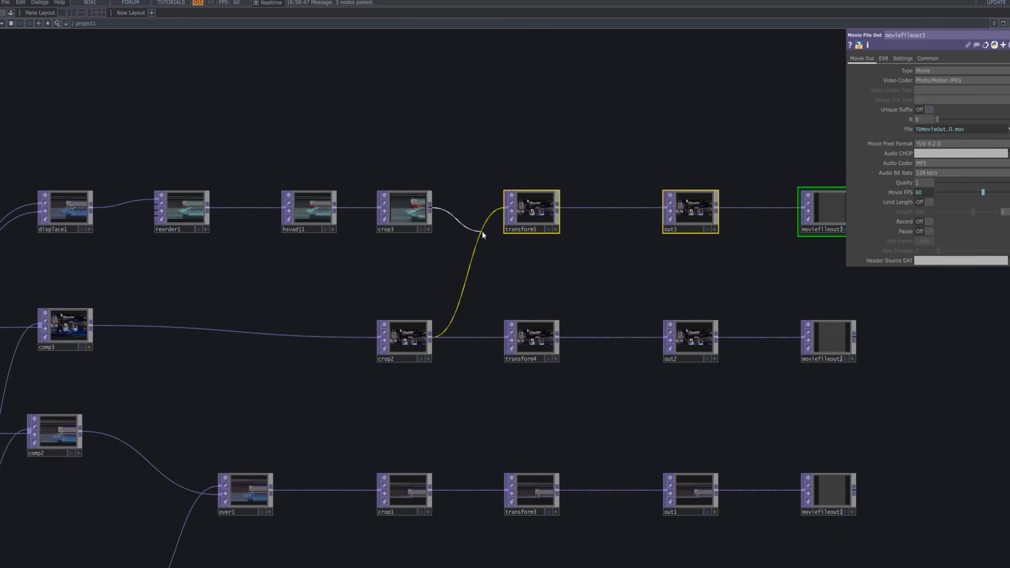
Recentre the view on the displace1 branch and marquee-select reorder1 and hsvadj1.
drag(632, 314, 638, 206)
scroll(595, 294, down, 5)
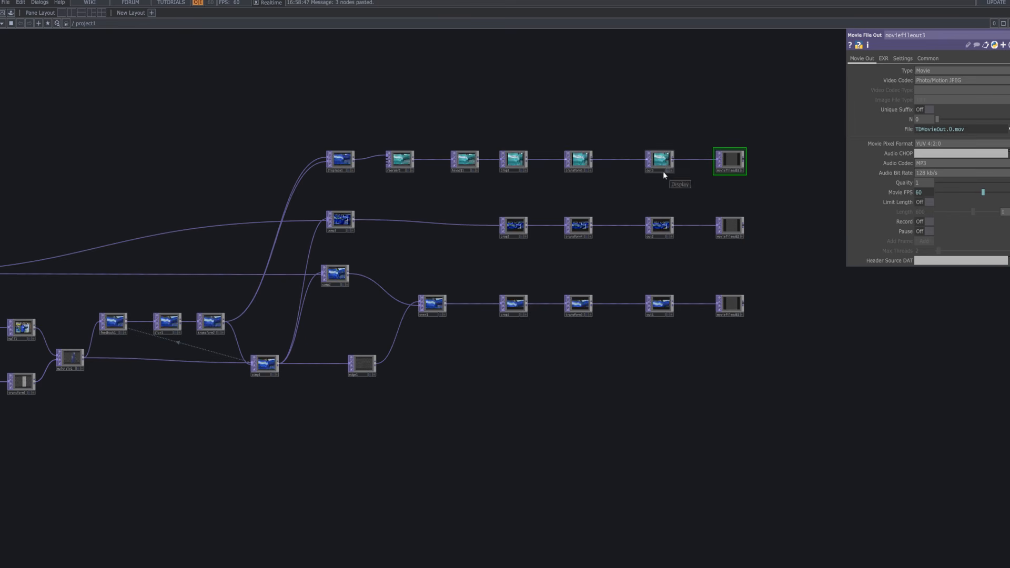
scroll(341, 166, up, 10)
drag(449, 260, 492, 381)
scroll(492, 381, down, 10)
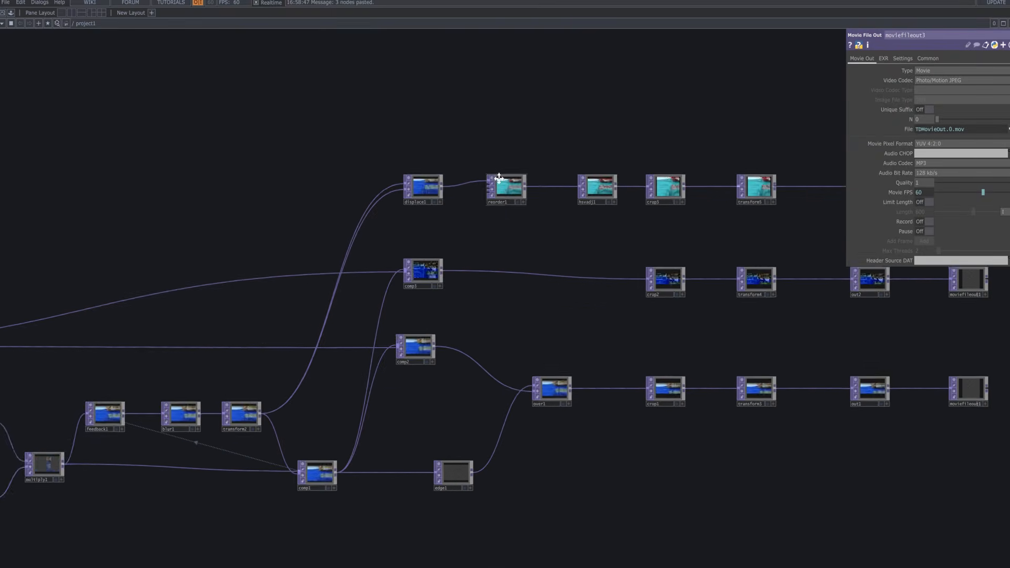
drag(459, 210, 441, 219)
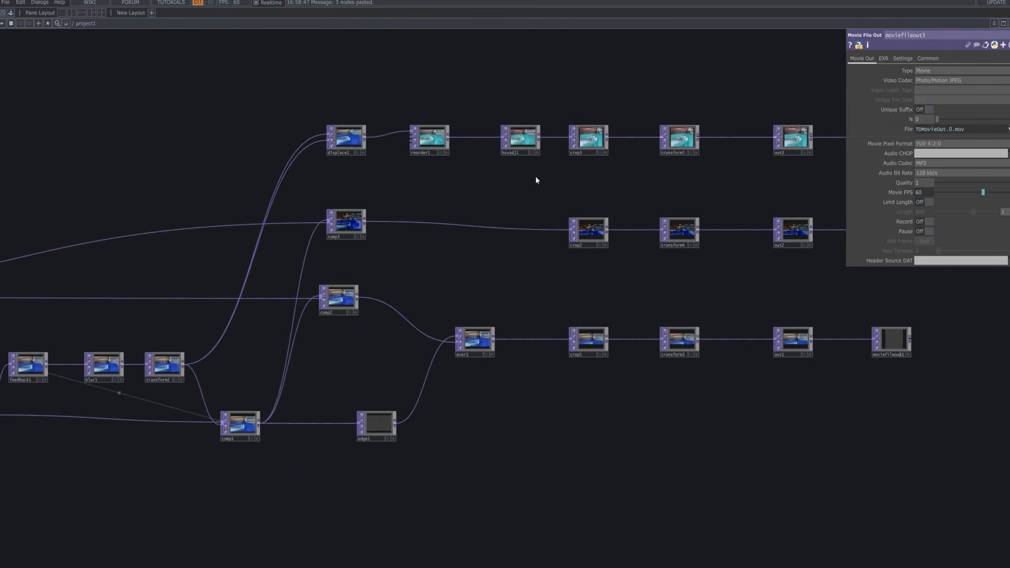
drag(405, 117, 415, 145)
Select only reorder1, then turn on display flags for out3, out2 and out1.
click(483, 187)
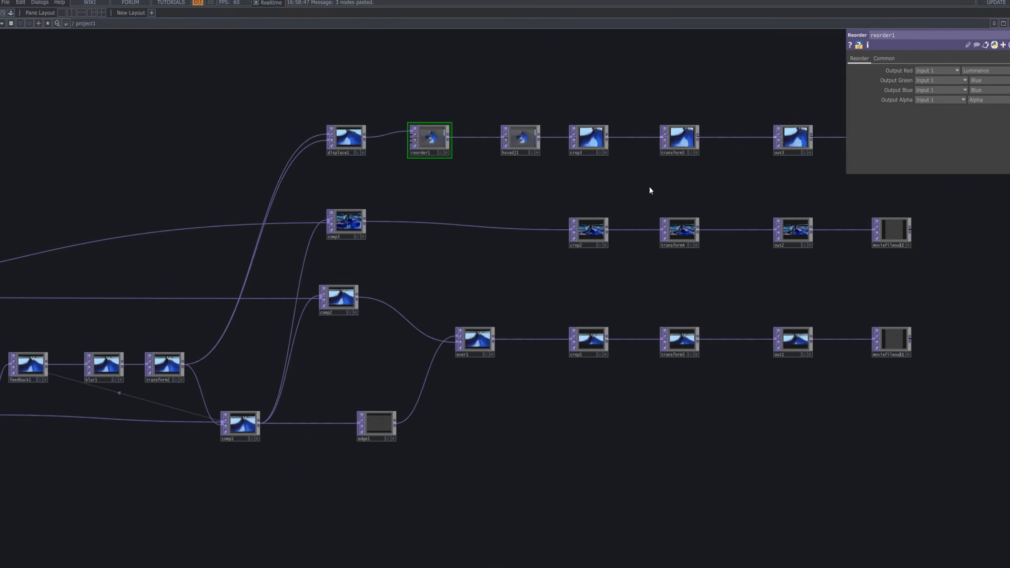
click(804, 153)
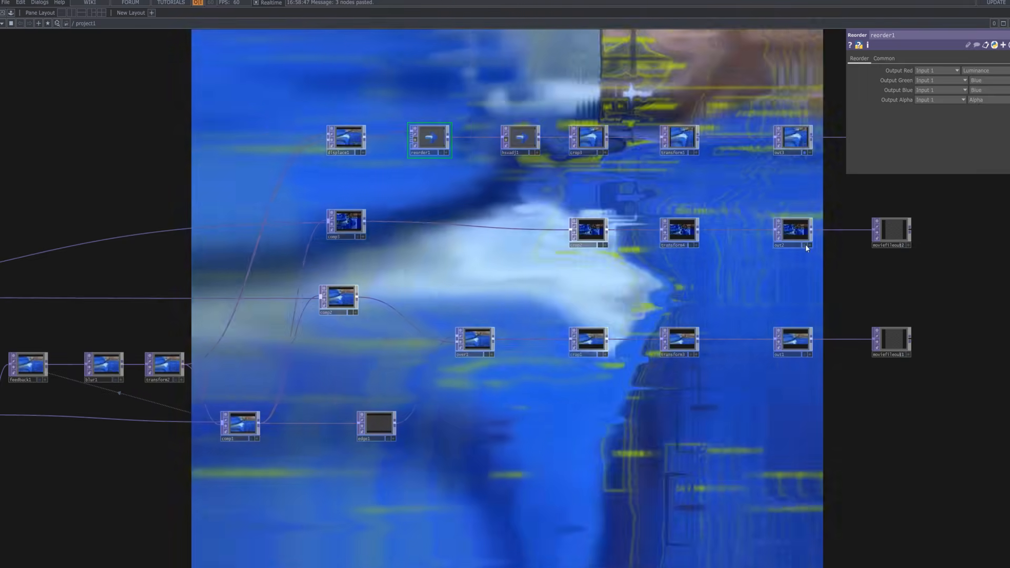
click(805, 244)
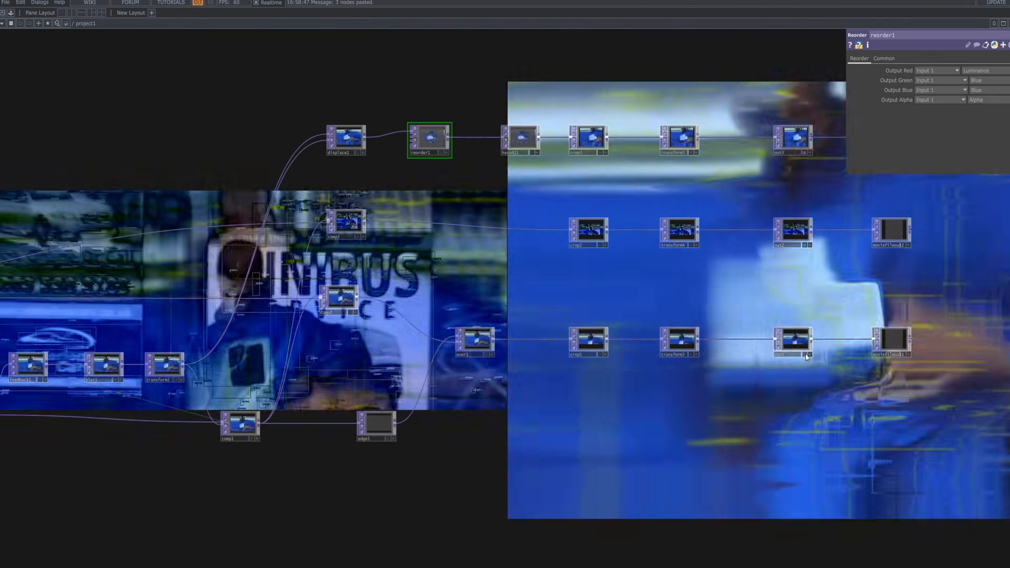
click(804, 354)
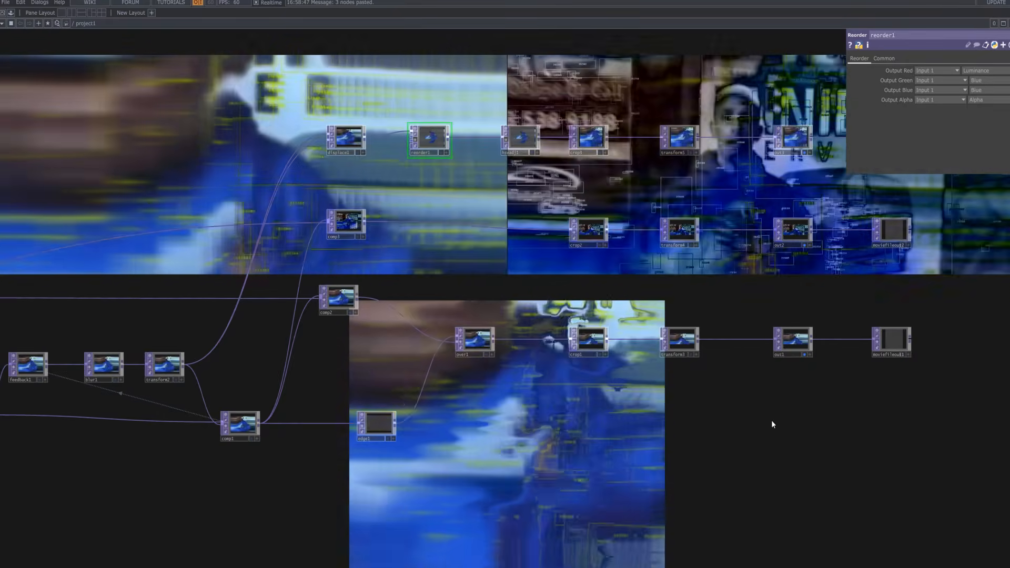
Hide the parameter panel and slide the network beside the bottom video.
right_click(771, 421)
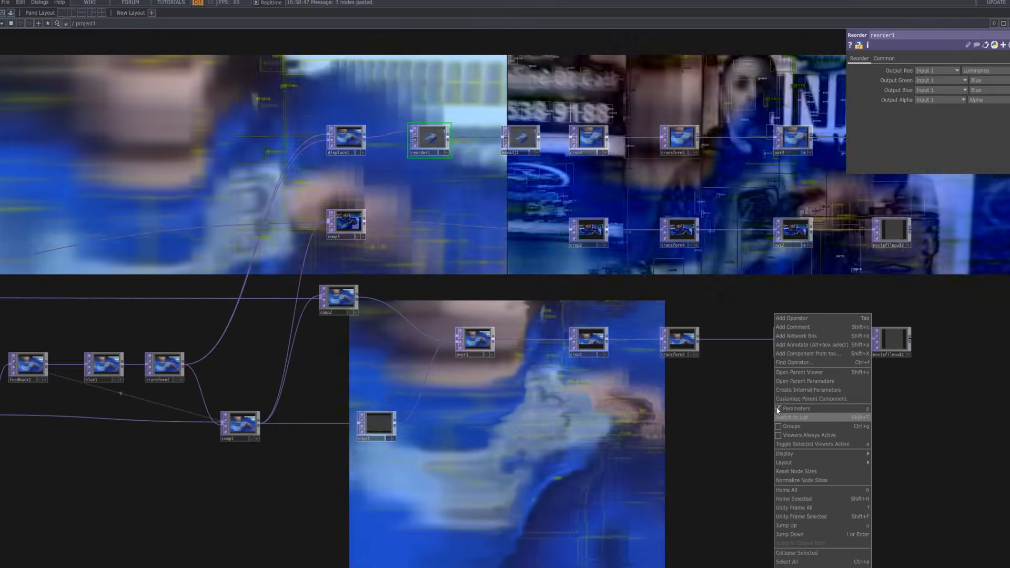
click(777, 408)
scroll(738, 433, down, 5)
scroll(741, 411, down, 1)
drag(700, 217, 910, 217)
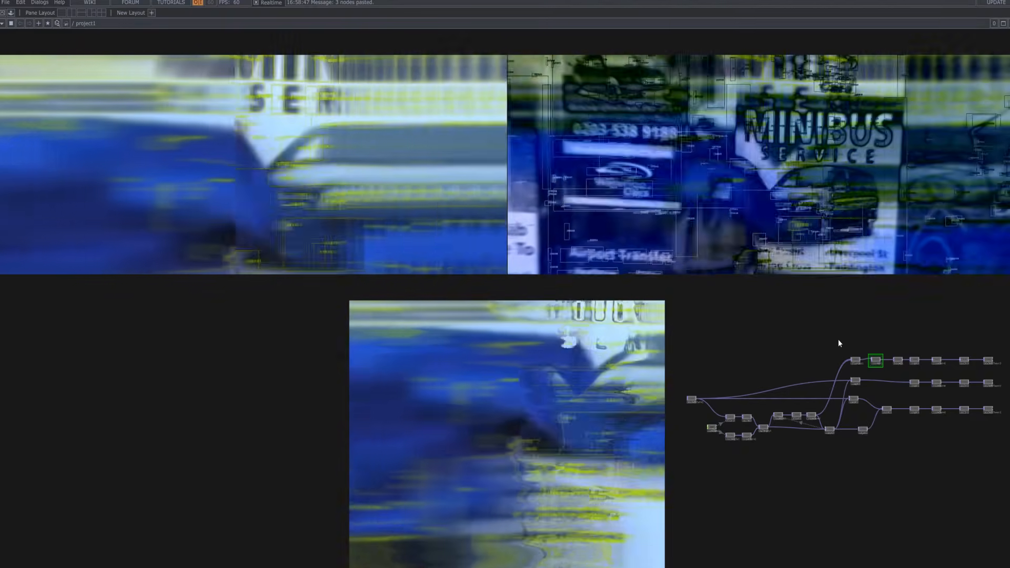
drag(679, 340, 171, 348)
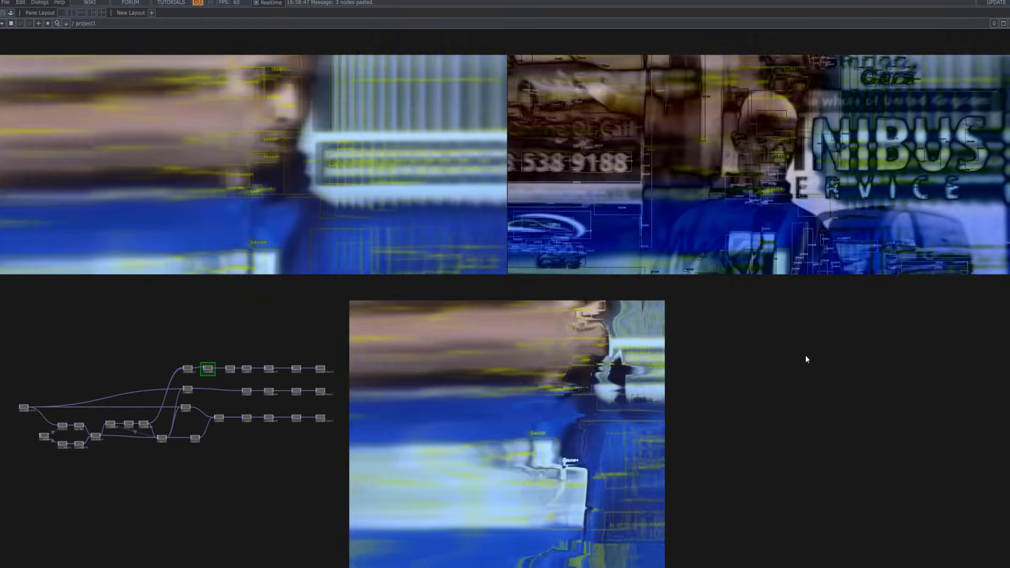
Turn off the display flags on out3, out2 and out1.
scroll(390, 403, up, 5)
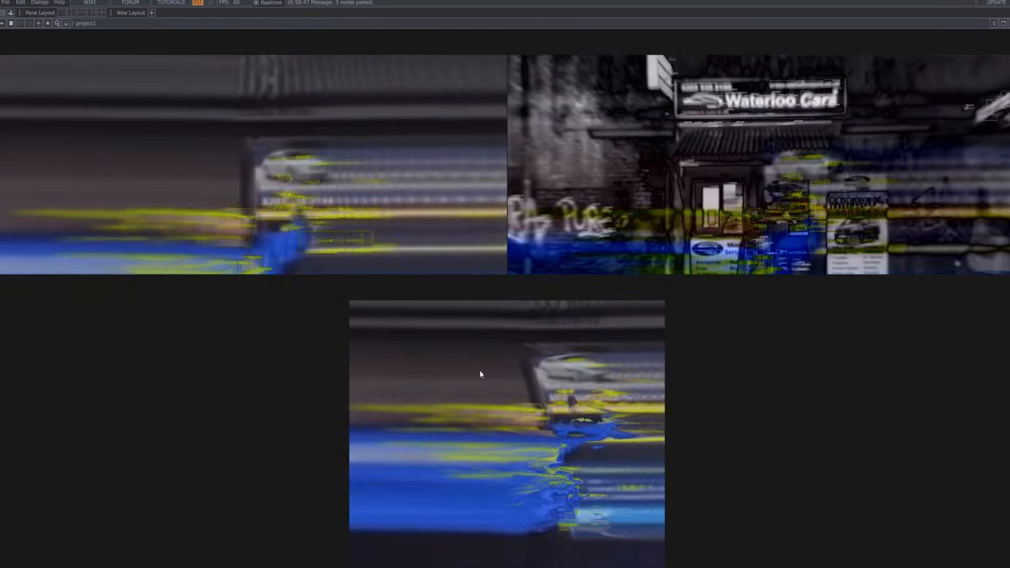
scroll(720, 314, down, 8)
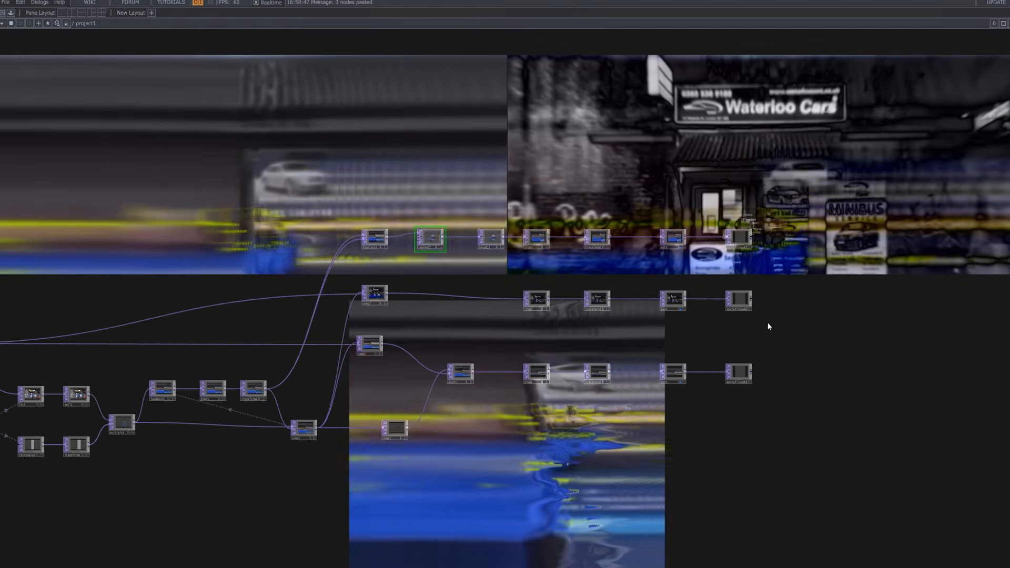
scroll(818, 374, up, 3)
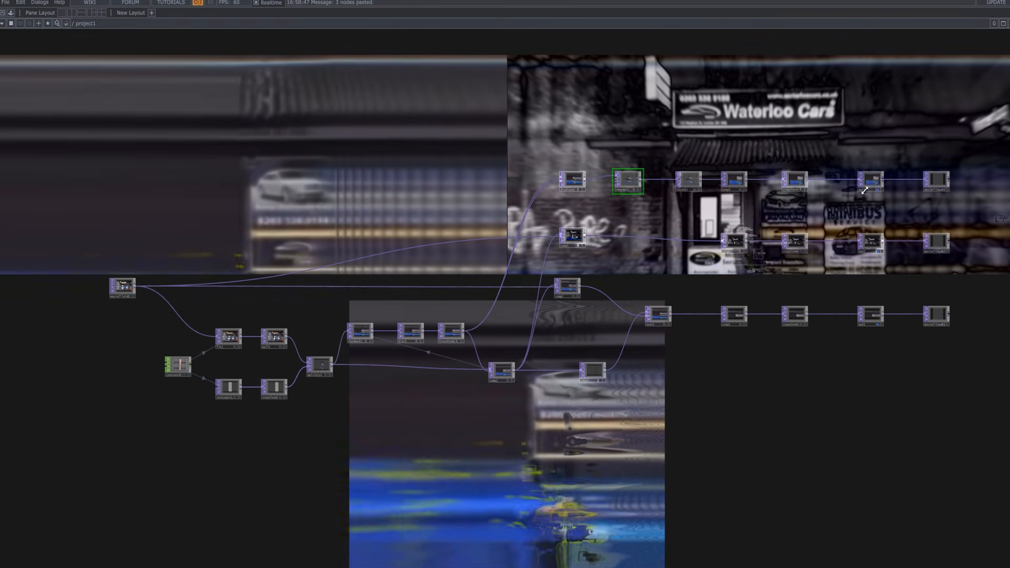
click(879, 189)
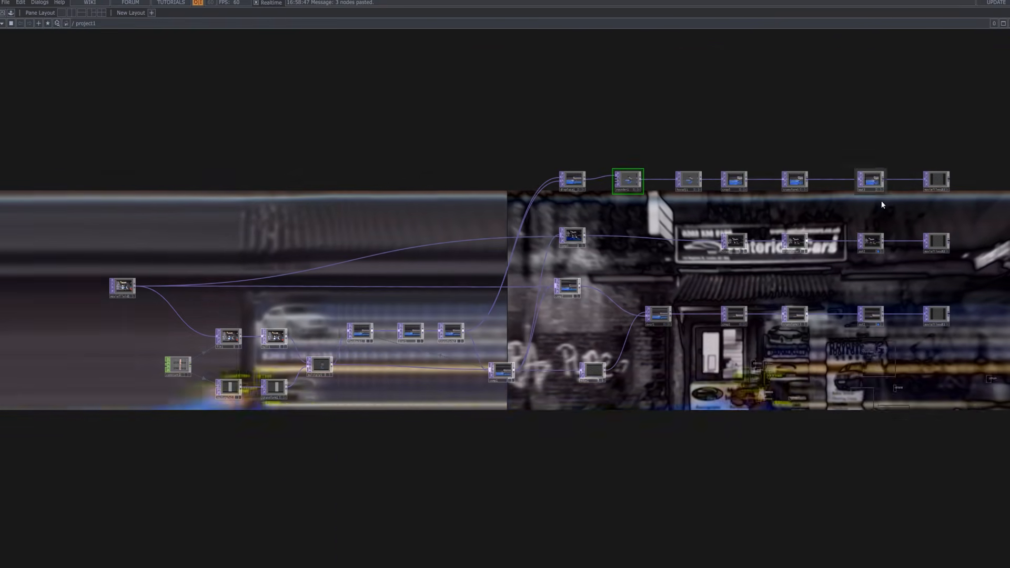
click(878, 251)
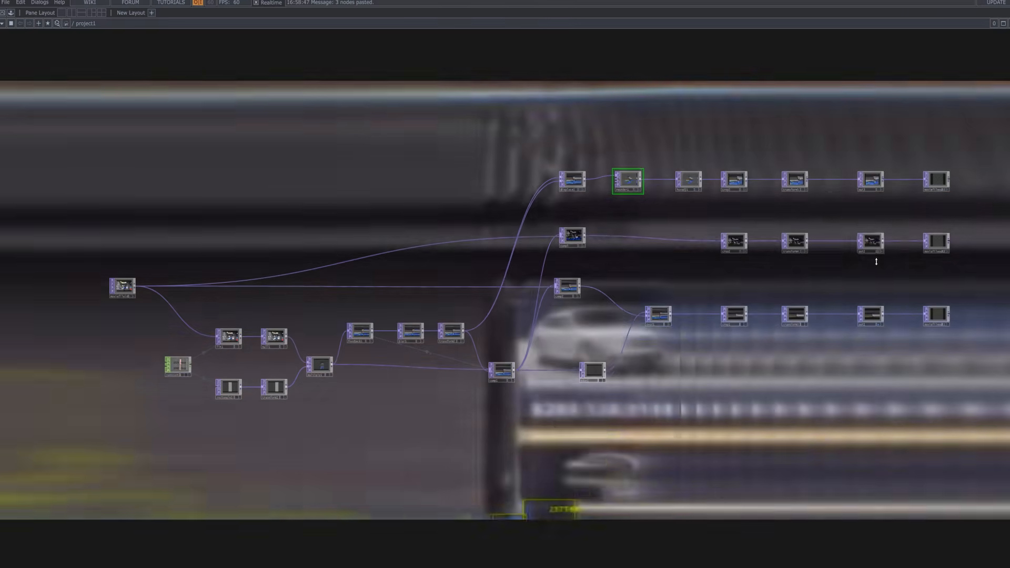
click(877, 325)
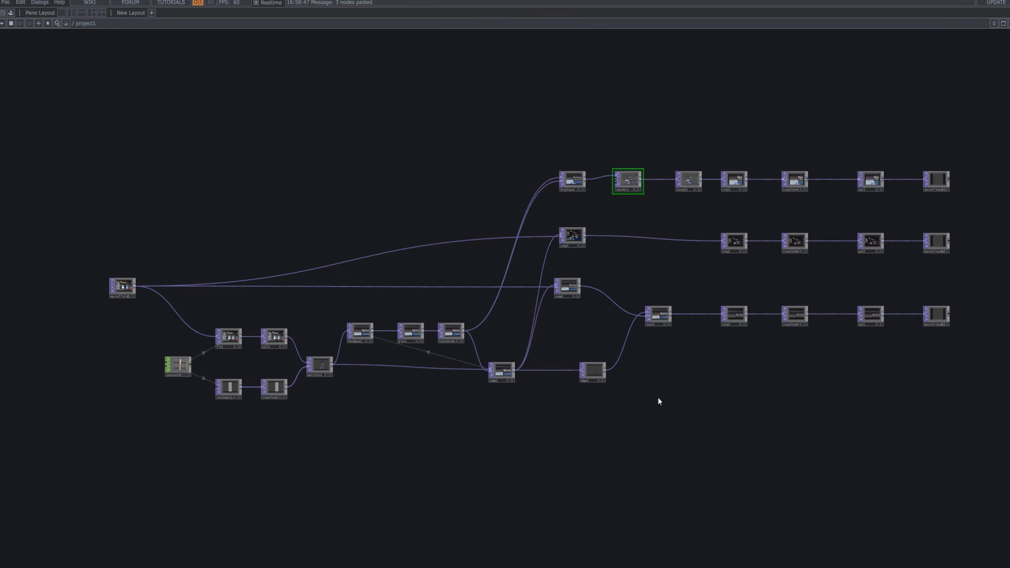
Briefly preview out1 and out2 behind the network, switching each back off.
scroll(586, 199, up, 3)
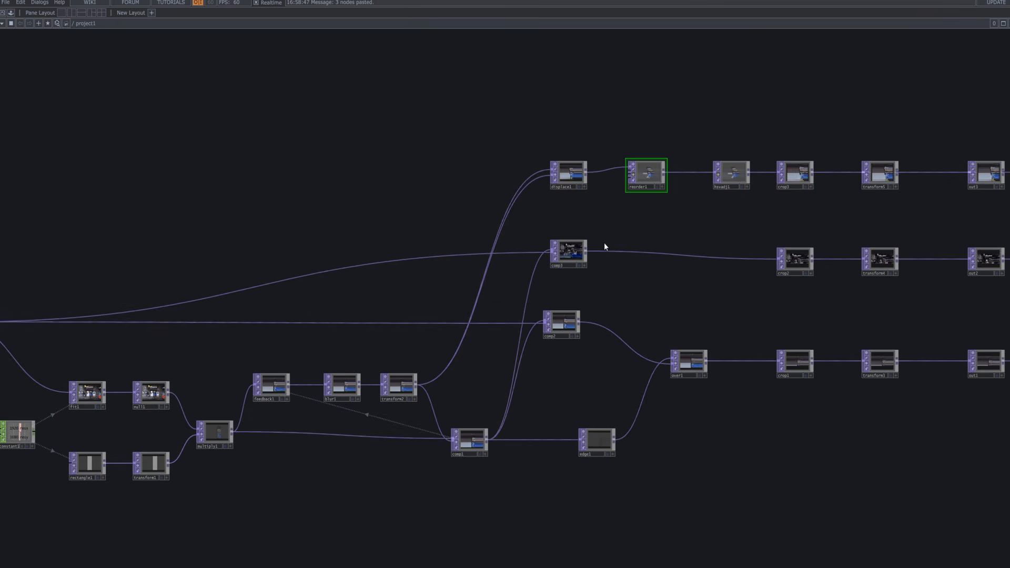
scroll(610, 246, down, 3)
scroll(642, 205, up, 3)
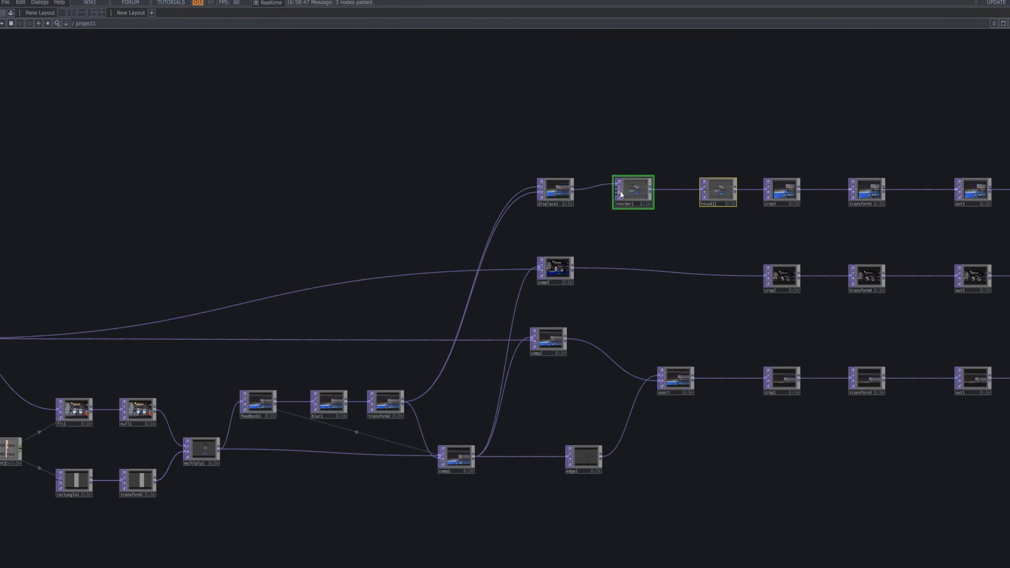
scroll(658, 232, down, 5)
scroll(674, 253, up, 4)
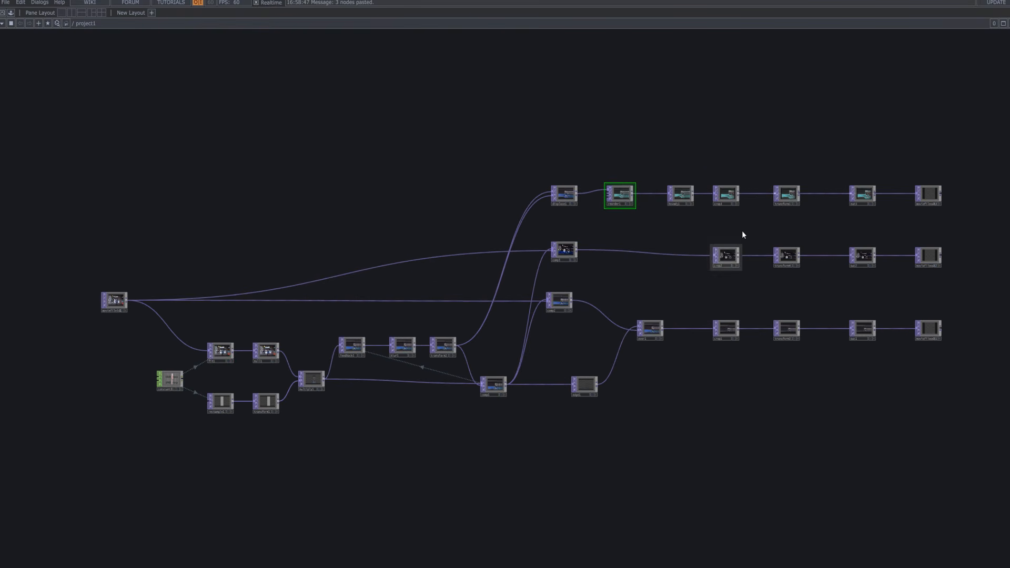
click(870, 205)
click(868, 203)
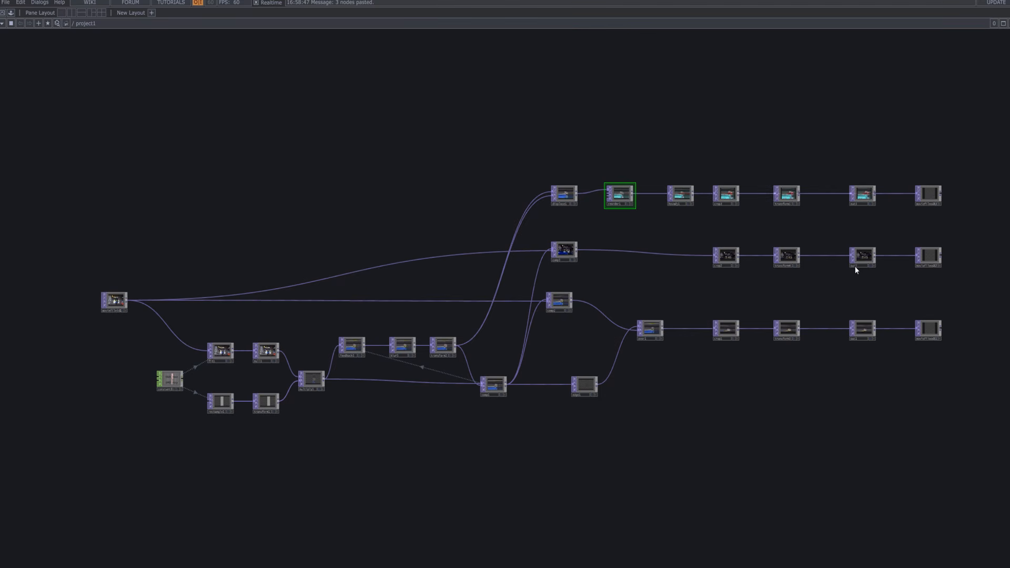
click(869, 264)
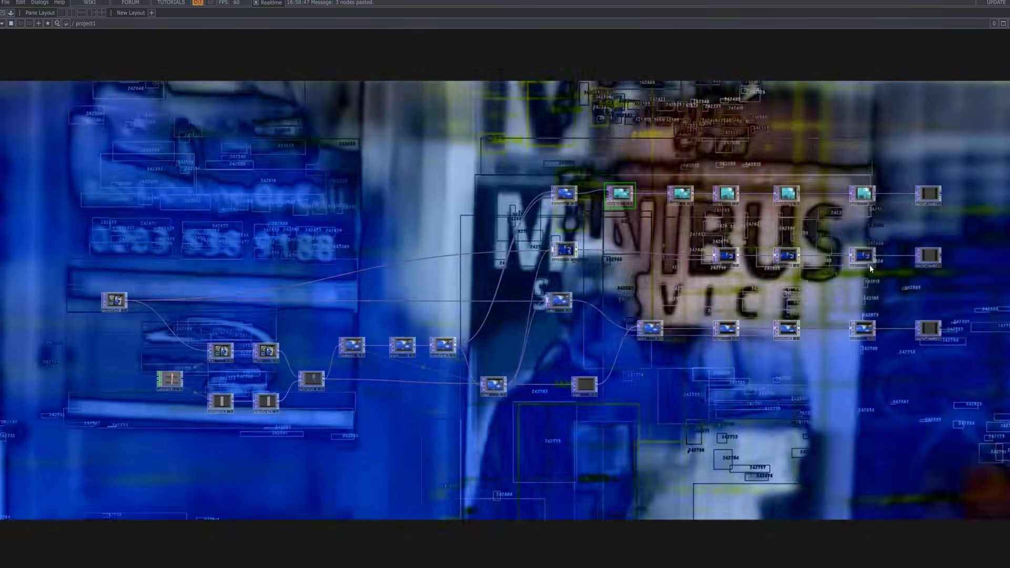
click(869, 264)
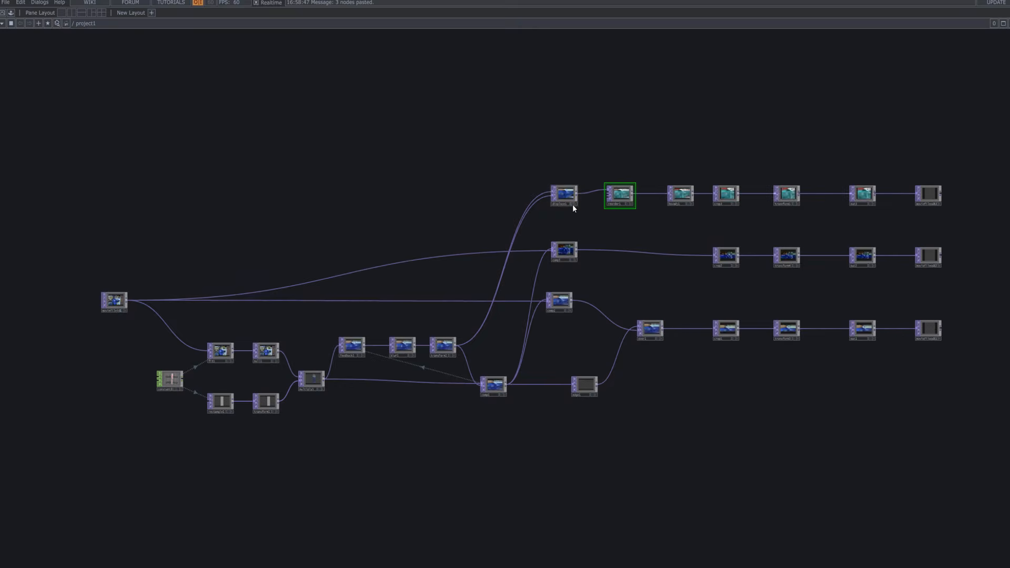
Briefly preview displace1 and crop1 in the background, then hide them again.
click(572, 204)
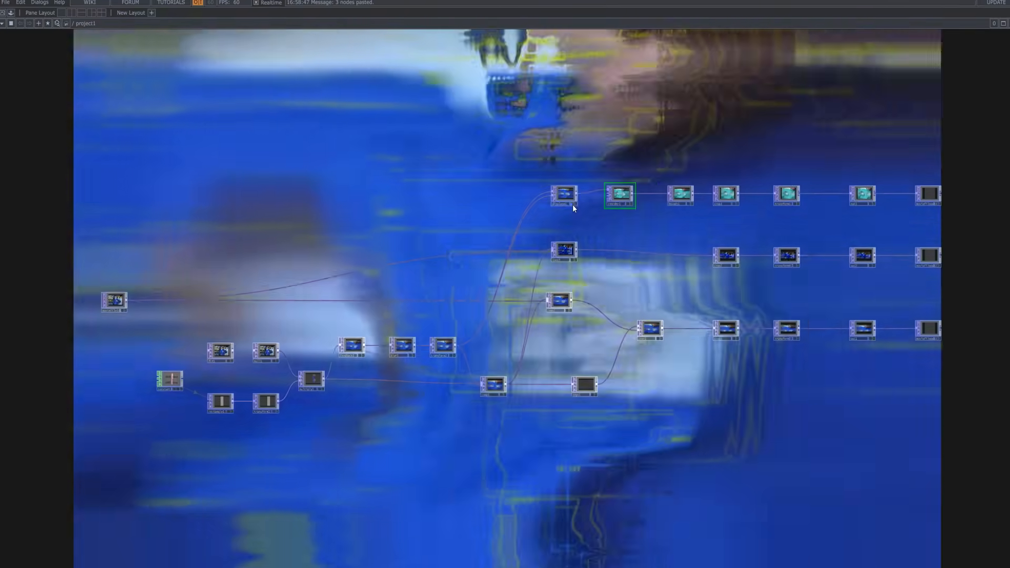
click(572, 205)
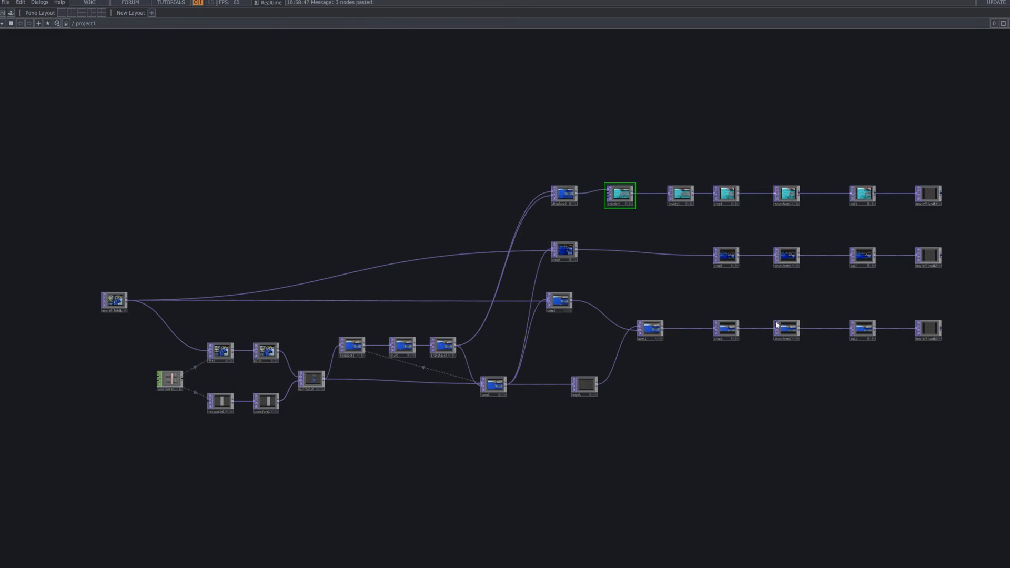
click(734, 339)
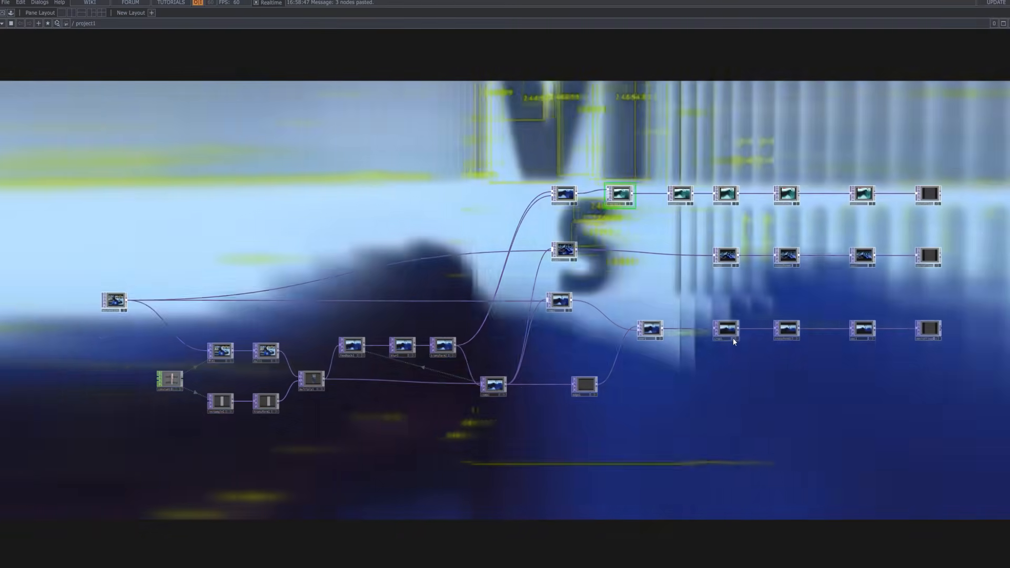
click(734, 340)
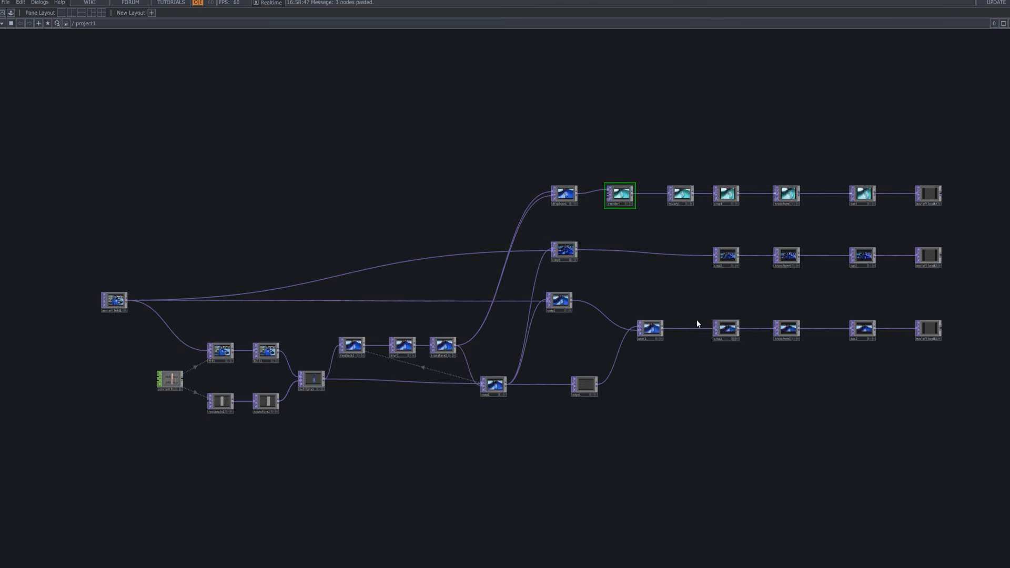